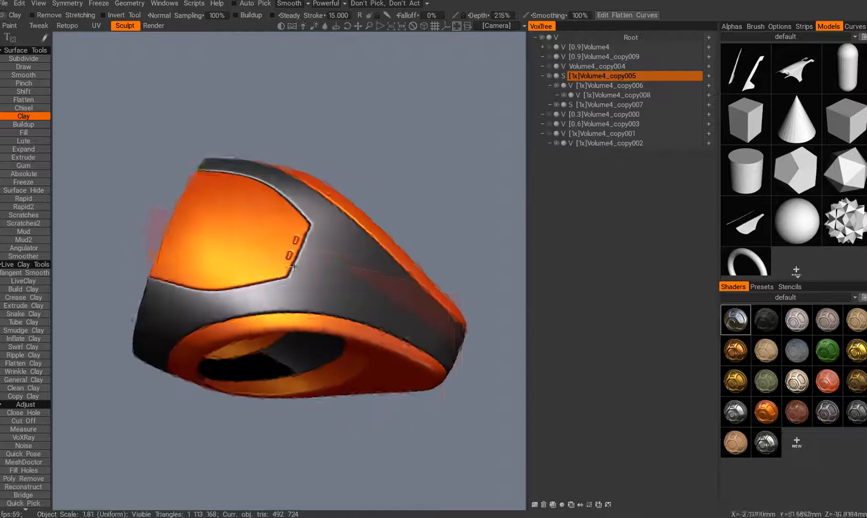
# Show the Volume4 object and hide Volume4_copy005 in the VoxTree
pyautogui.keyDown('alt'); pyautogui.moveTo(296, 328); pyautogui.dragTo(215, 180); pyautogui.keyUp('alt')
pyautogui.keyDown('alt'); pyautogui.moveTo(275, 299); pyautogui.dragTo(307, 360); pyautogui.keyUp('alt')
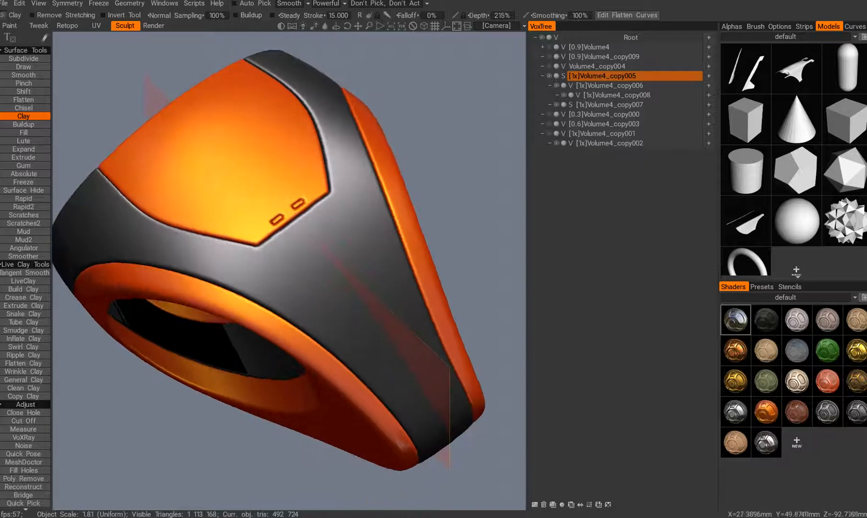
pyautogui.moveTo(267, 288)
pyautogui.keyDown('alt'); pyautogui.mouseDown()
pyautogui.moveTo(288, 277)
pyautogui.moveTo(279, 294)
pyautogui.moveTo(256, 294)
pyautogui.moveTo(269, 329)
pyautogui.moveTo(280, 290)
pyautogui.moveTo(271, 287)
pyautogui.mouseUp(); pyautogui.keyUp('alt')
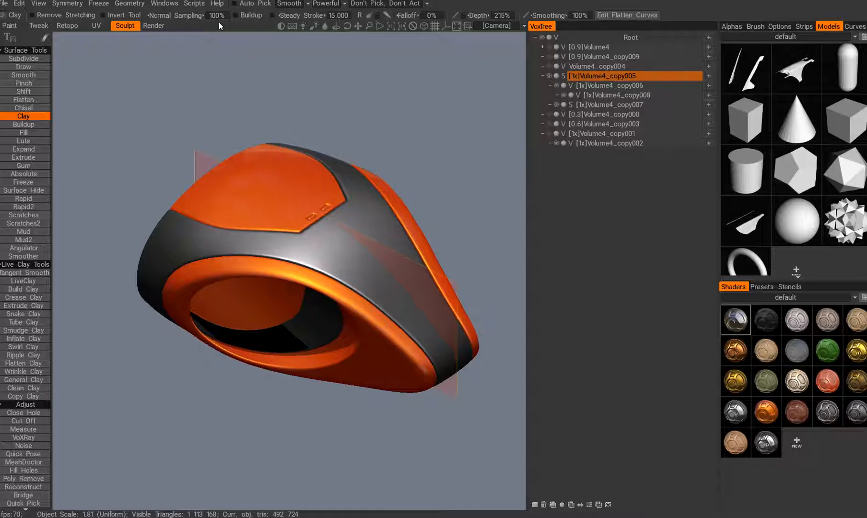
pyautogui.keyDown('alt'); pyautogui.moveTo(329, 302); pyautogui.dragTo(283, 354); pyautogui.keyUp('alt')
pyautogui.click(549, 47)
pyautogui.click(548, 76)
pyautogui.moveTo(294, 309)
pyautogui.keyDown('alt'); pyautogui.mouseDown()
pyautogui.moveTo(311, 309)
pyautogui.moveTo(294, 312)
pyautogui.mouseUp(); pyautogui.keyUp('alt')
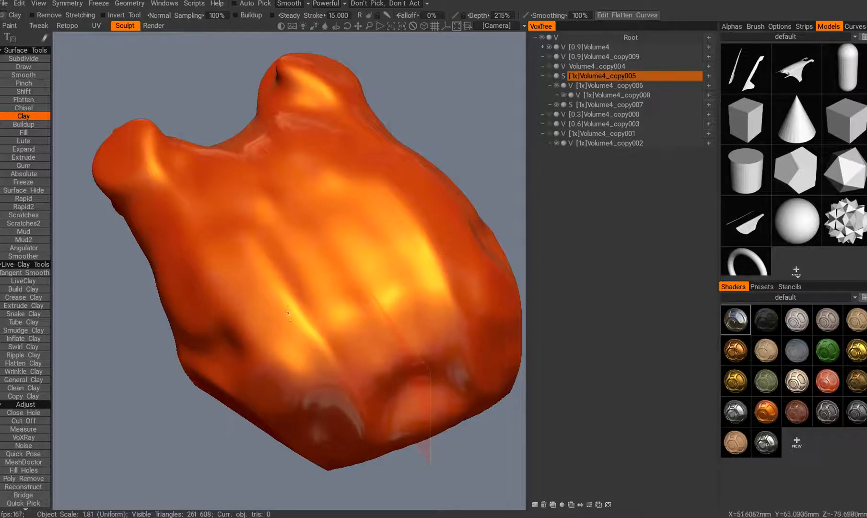
# Switch to the Retopo room and place paired Points/Faces points along one side of the body's upper surface
pyautogui.click(80, 27)
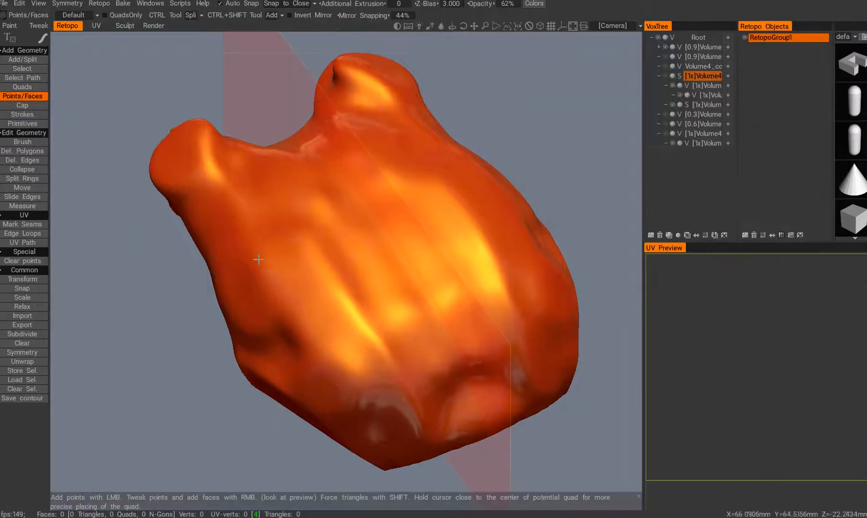
pyautogui.click(260, 218)
pyautogui.click(290, 250)
pyautogui.click(244, 274)
pyautogui.click(228, 224)
pyautogui.click(268, 327)
pyautogui.click(320, 293)
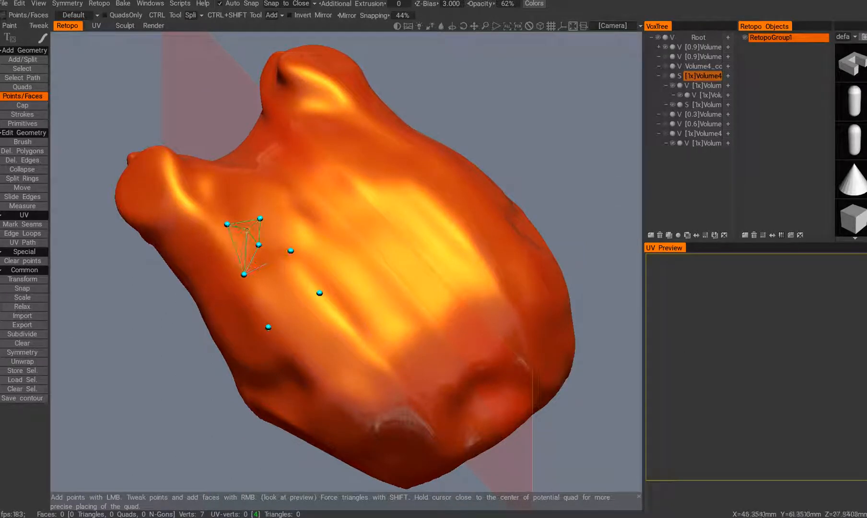
# Undo the latest points and place the last pair again slightly farther along the body
pyautogui.hotkey('ctrl', 'z')
pyautogui.hotkey('ctrl', 'z')
pyautogui.scroll(-3, 305, 333)
pyautogui.click(304, 316)
pyautogui.click(336, 295)
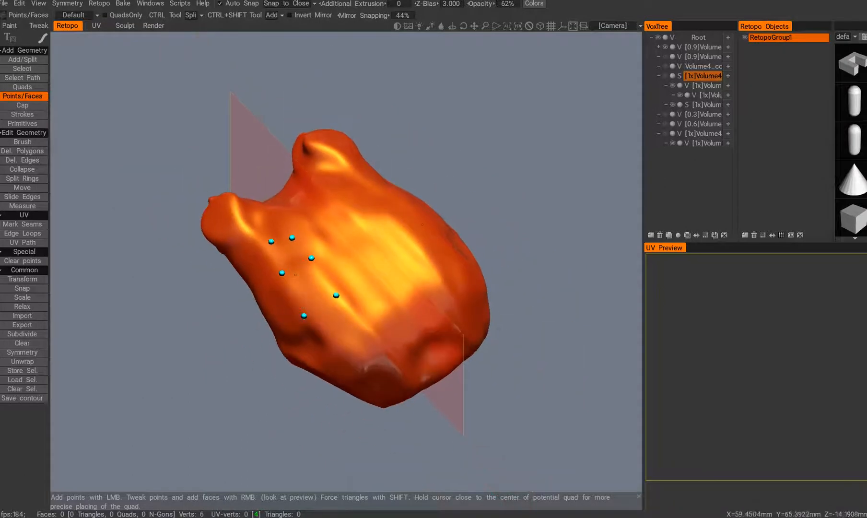
pyautogui.click(321, 292)
pyautogui.hotkey('ctrl', 'z')
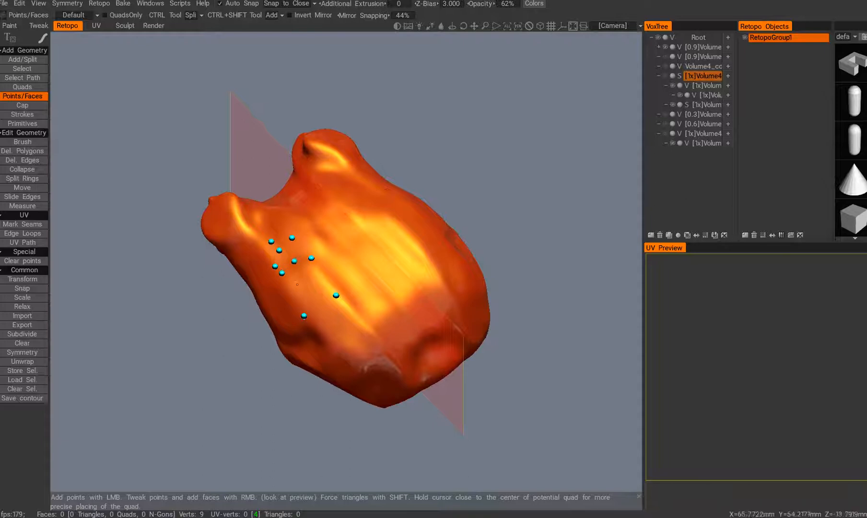
pyautogui.hotkey('ctrl', 'z')
pyautogui.hotkey('ctrl', 'z')
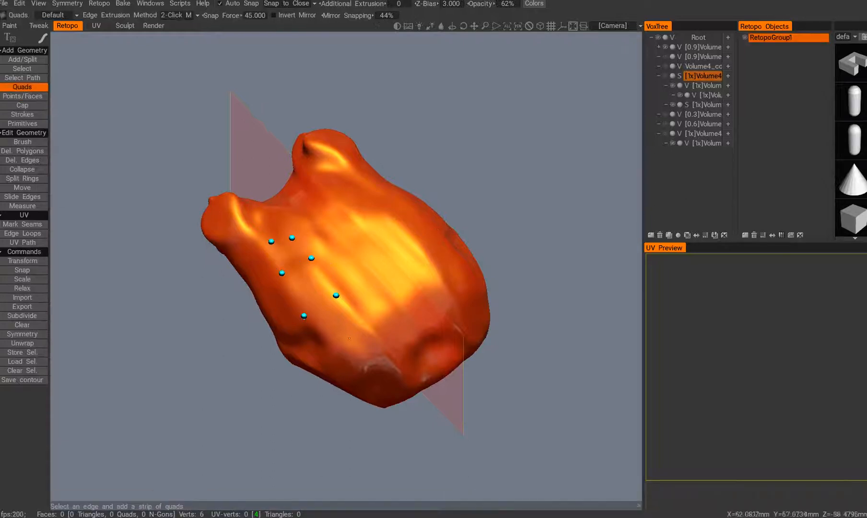
# Build a quad over the upper four points with Add/Split and extend it into adjoining faces with the Quads tool
pyautogui.click(22, 59)
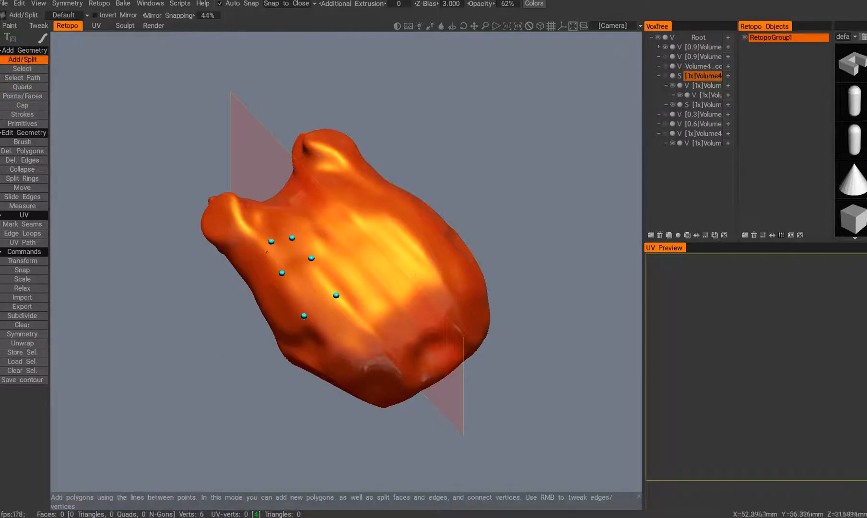
pyautogui.click(272, 241)
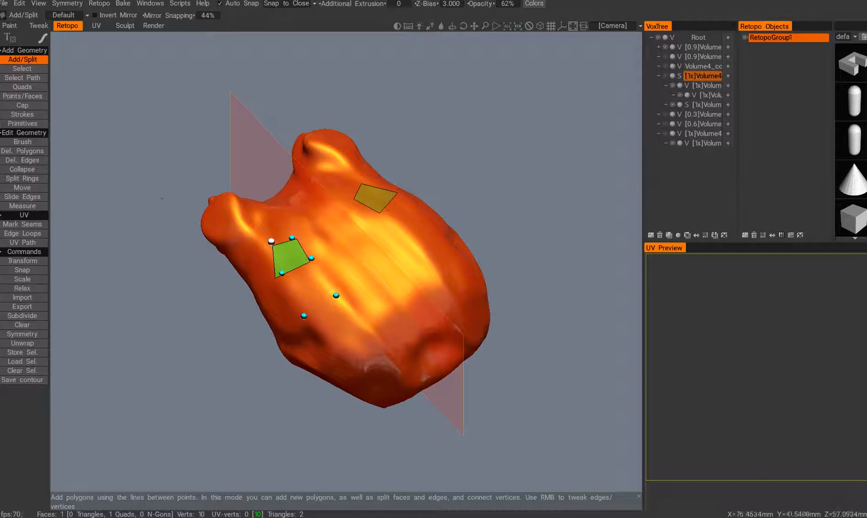
pyautogui.click(22, 86)
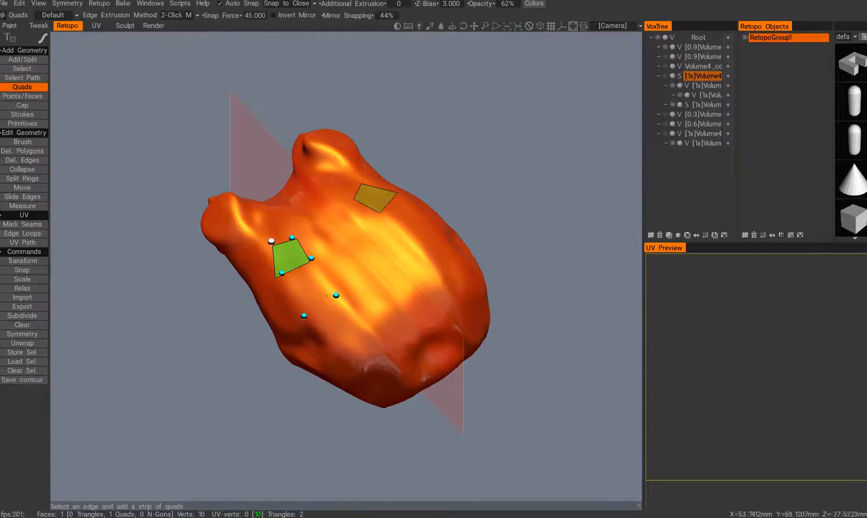
pyautogui.click(302, 314)
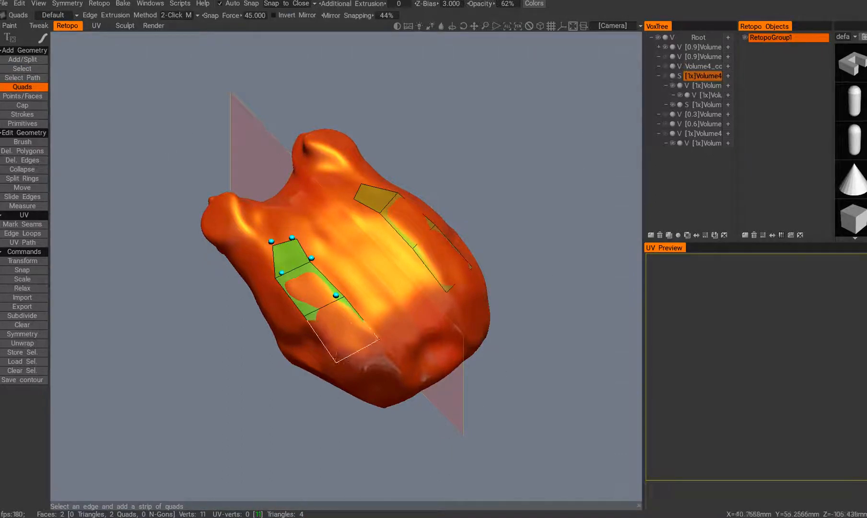
pyautogui.click(309, 226)
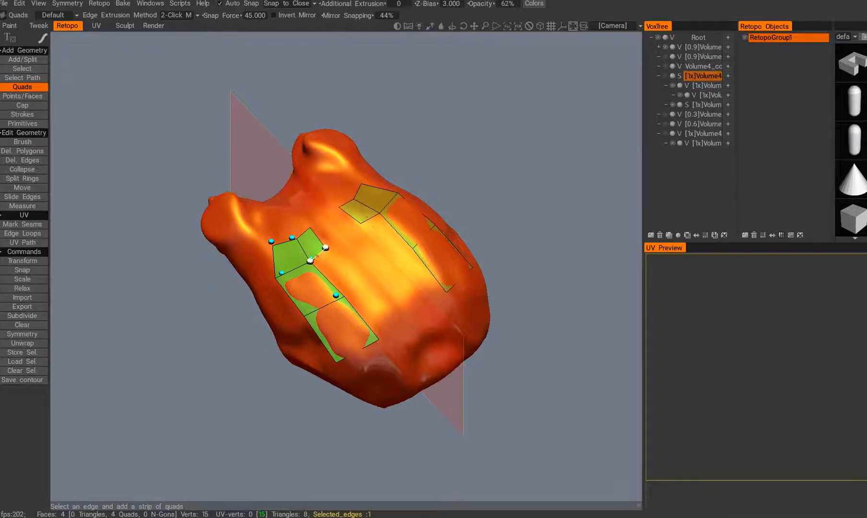
pyautogui.click(351, 288)
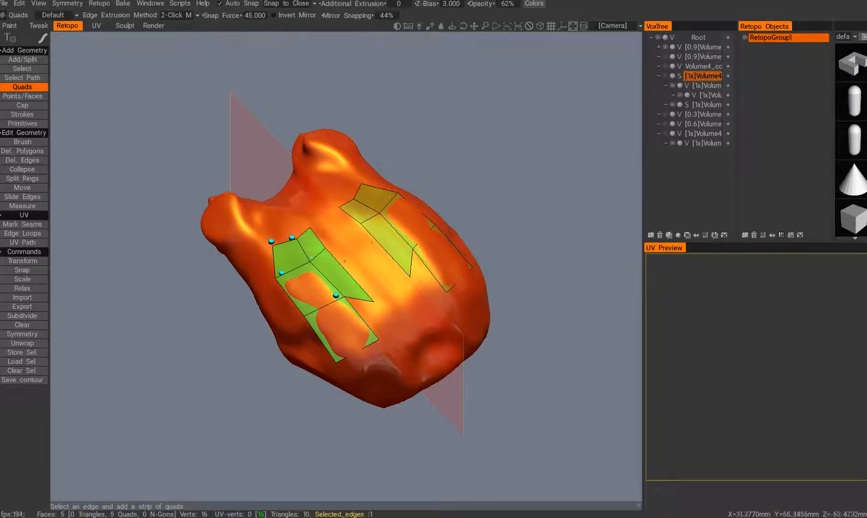
# Examine the retopology quads on the body's surface from several angles
pyautogui.moveTo(344, 357); pyautogui.dragTo(319, 330, button='middle')
pyautogui.keyDown('alt'); pyautogui.moveTo(319, 329); pyautogui.dragTo(316, 312); pyautogui.keyUp('alt')
pyautogui.moveTo(325, 326); pyautogui.dragTo(298, 274, button='right')
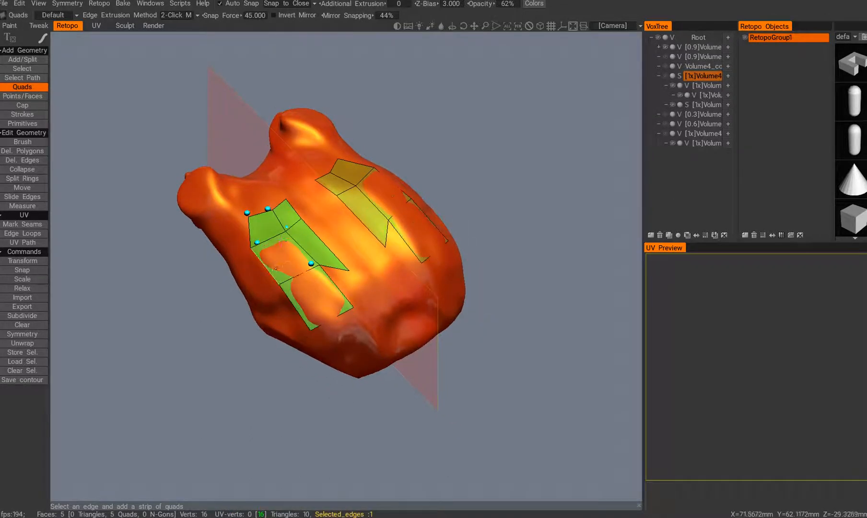
pyautogui.moveTo(298, 274); pyautogui.dragTo(306, 293, button='middle')
pyautogui.keyDown('alt'); pyautogui.moveTo(306, 294); pyautogui.dragTo(273, 341, button='right'); pyautogui.keyUp('alt')
pyautogui.keyDown('alt'); pyautogui.moveTo(274, 341); pyautogui.dragTo(268, 300); pyautogui.keyUp('alt')
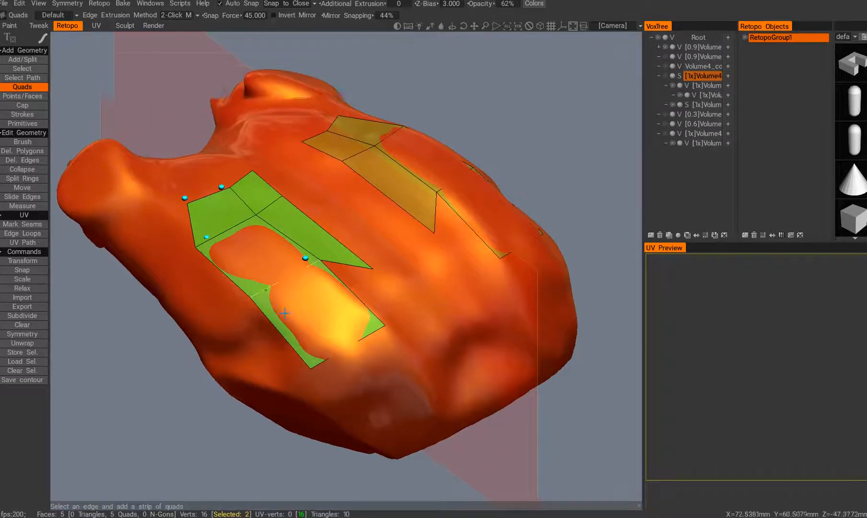
pyautogui.keyDown('alt'); pyautogui.moveTo(285, 314); pyautogui.dragTo(207, 234, button='right'); pyautogui.keyUp('alt')
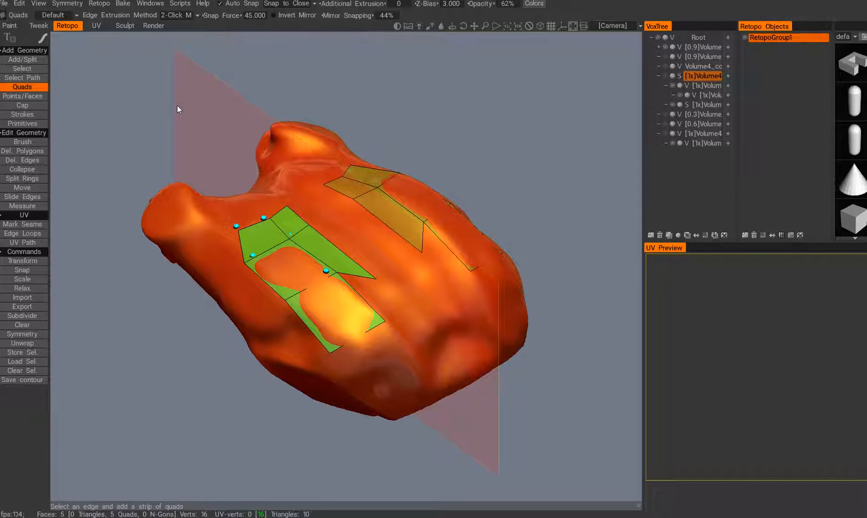
pyautogui.moveTo(226, 182); pyautogui.dragTo(255, 210, button='middle')
pyautogui.keyDown('alt'); pyautogui.moveTo(255, 210); pyautogui.dragTo(309, 308); pyautogui.keyUp('alt')
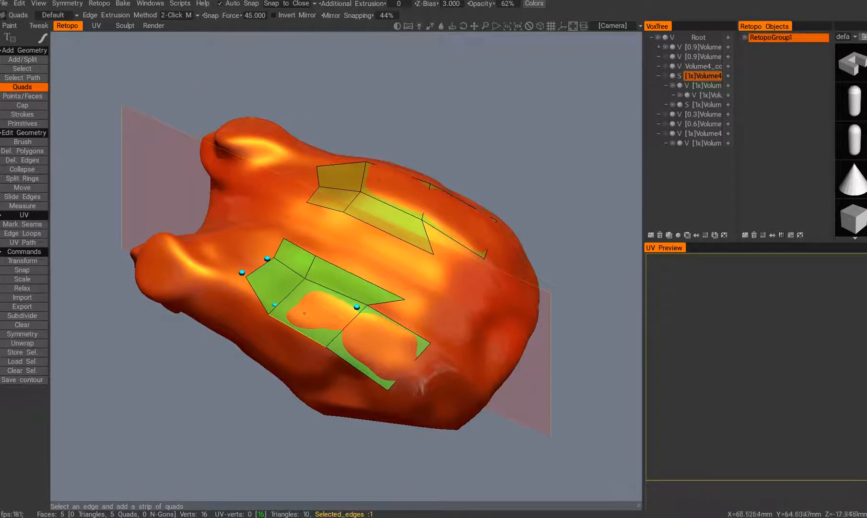
pyautogui.keyDown('alt'); pyautogui.moveTo(316, 304); pyautogui.dragTo(270, 273); pyautogui.keyUp('alt')
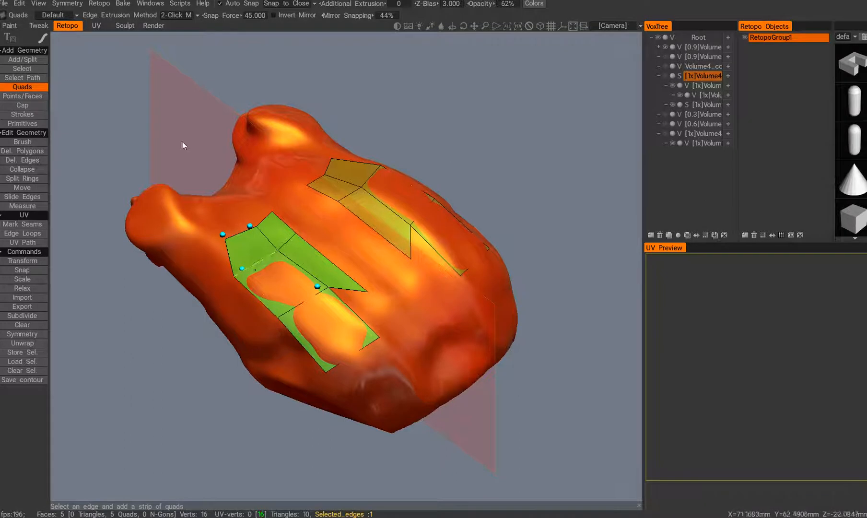
# Return to the Sculpt room, pick the Volume4 body in the viewport and duplicate it
pyautogui.click(125, 25)
pyautogui.moveTo(308, 306)
pyautogui.mouseDown(button='middle')
pyautogui.moveTo(354, 396)
pyautogui.moveTo(316, 393)
pyautogui.moveTo(330, 368)
pyautogui.moveTo(315, 348)
pyautogui.moveTo(294, 336)
pyautogui.moveTo(265, 341)
pyautogui.mouseUp(button='middle')
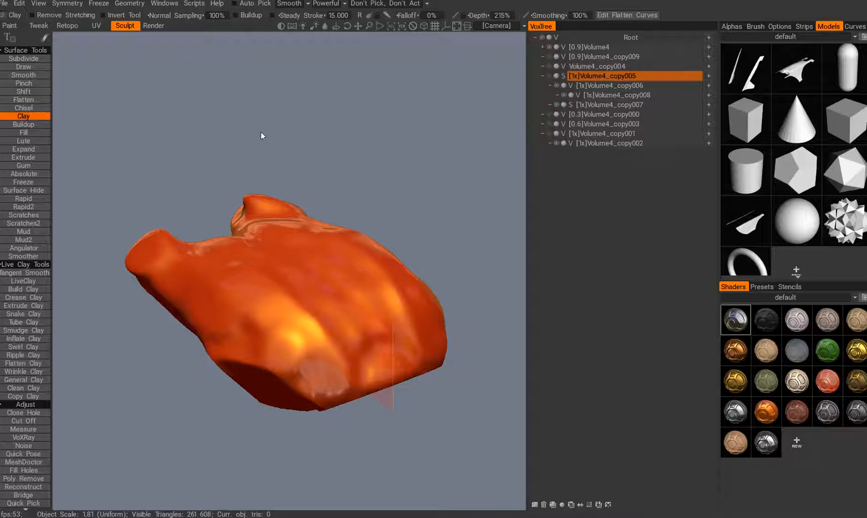
pyautogui.moveTo(297, 342)
pyautogui.mouseDown(button='middle')
pyautogui.moveTo(293, 325)
pyautogui.moveTo(303, 331)
pyautogui.moveTo(284, 333)
pyautogui.moveTo(290, 320)
pyautogui.mouseUp(button='middle')
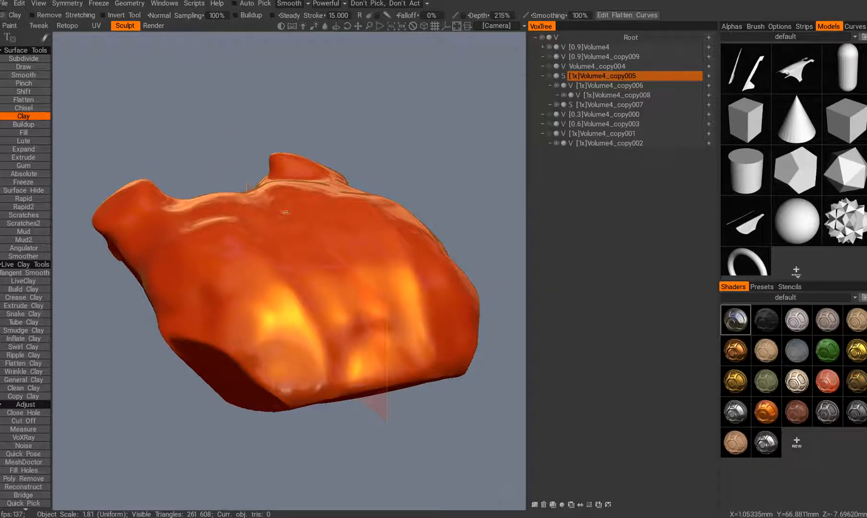
pyautogui.moveTo(345, 290)
pyautogui.mouseDown(button='middle')
pyautogui.moveTo(304, 353)
pyautogui.moveTo(338, 369)
pyautogui.moveTo(319, 315)
pyautogui.moveTo(316, 324)
pyautogui.moveTo(306, 312)
pyautogui.moveTo(306, 325)
pyautogui.moveTo(321, 318)
pyautogui.moveTo(351, 281)
pyautogui.mouseUp(button='middle')
pyautogui.press('h')
pyautogui.hotkey('ctrl', 'd')
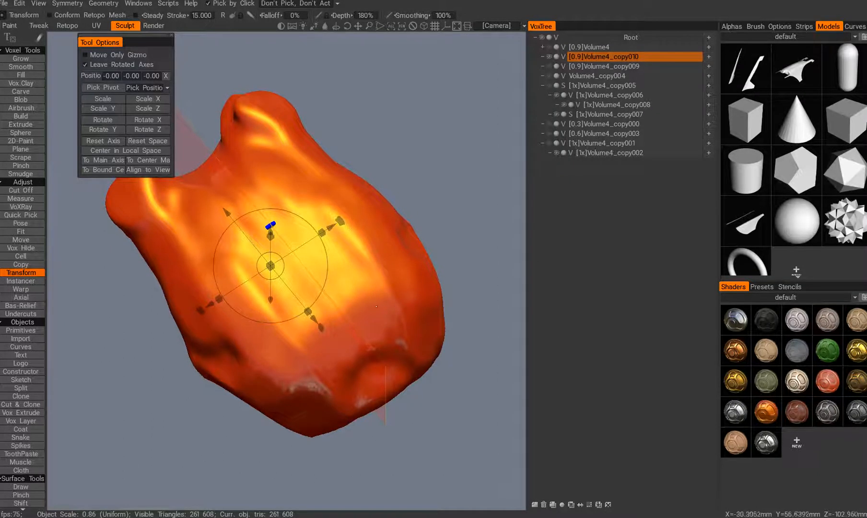
# Resample the duplicated body to a lower density of about 0.3x
pyautogui.hotkey('ctrl', 'r')
pyautogui.moveTo(196, 279); pyautogui.dragTo(196, 292)
pyautogui.click(222, 309)
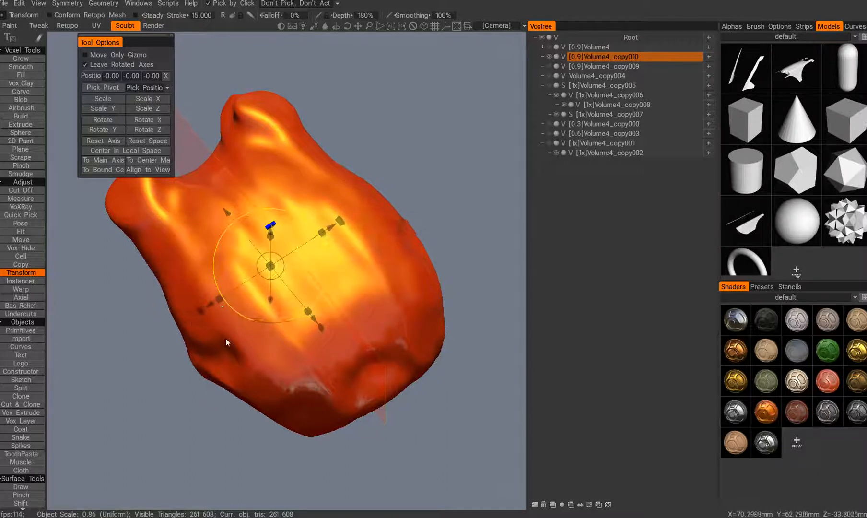
pyautogui.keyDown('alt'); pyautogui.moveTo(229, 378); pyautogui.dragTo(278, 365); pyautogui.keyUp('alt')
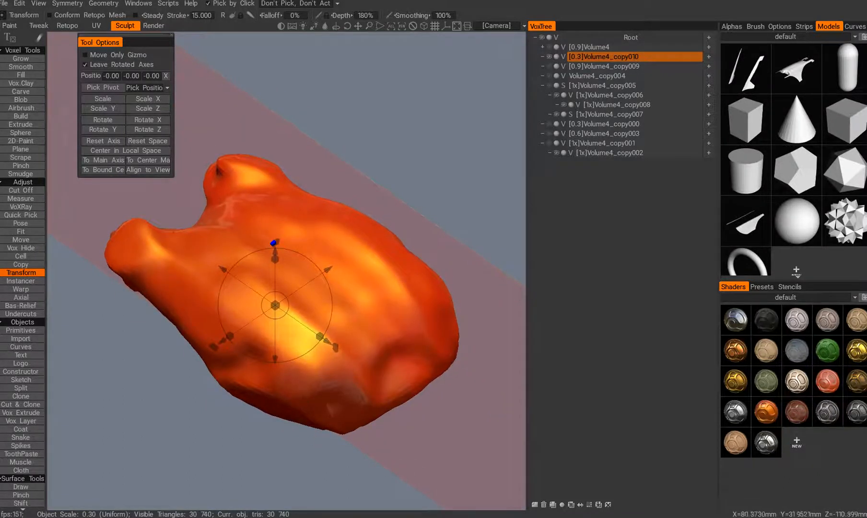
# Smooth the low-density copy all over until its surface details melt into a simple rounded form
pyautogui.moveTo(288, 317)
pyautogui.keyDown('shift'); pyautogui.mouseDown()
pyautogui.moveTo(387, 358)
pyautogui.moveTo(326, 336)
pyautogui.moveTo(279, 303)
pyautogui.moveTo(297, 336)
pyautogui.moveTo(259, 269)
pyautogui.moveTo(279, 315)
pyautogui.moveTo(315, 353)
pyautogui.moveTo(276, 356)
pyautogui.moveTo(315, 341)
pyautogui.moveTo(273, 359)
pyautogui.moveTo(329, 403)
pyautogui.moveTo(348, 401)
pyautogui.mouseUp(); pyautogui.keyUp('shift')
pyautogui.keyDown('alt'); pyautogui.moveTo(347, 401); pyautogui.dragTo(268, 307); pyautogui.keyUp('alt')
pyautogui.moveTo(182, 283)
pyautogui.mouseDown()
pyautogui.moveTo(201, 307)
pyautogui.moveTo(211, 343)
pyautogui.mouseUp()
pyautogui.moveTo(211, 343)
pyautogui.keyDown('alt'); pyautogui.mouseDown()
pyautogui.moveTo(308, 260)
pyautogui.moveTo(362, 258)
pyautogui.moveTo(240, 355)
pyautogui.moveTo(206, 326)
pyautogui.moveTo(288, 379)
pyautogui.mouseUp(); pyautogui.keyUp('alt')
pyautogui.moveTo(288, 379)
pyautogui.keyDown('alt'); pyautogui.mouseDown()
pyautogui.moveTo(249, 355)
pyautogui.moveTo(298, 389)
pyautogui.mouseUp(); pyautogui.keyUp('alt')
pyautogui.keyDown('alt'); pyautogui.moveTo(298, 389); pyautogui.dragTo(300, 271); pyautogui.keyUp('alt')
pyautogui.keyDown('alt'); pyautogui.moveTo(256, 254); pyautogui.dragTo(263, 278, button='middle'); pyautogui.keyUp('alt')
pyautogui.keyDown('alt'); pyautogui.keyDown('shift'); pyautogui.moveTo(263, 278); pyautogui.dragTo(284, 323); pyautogui.keyUp('shift'); pyautogui.keyUp('alt')
pyautogui.keyDown('alt'); pyautogui.moveTo(285, 322); pyautogui.dragTo(257, 340, button='right'); pyautogui.keyUp('alt')
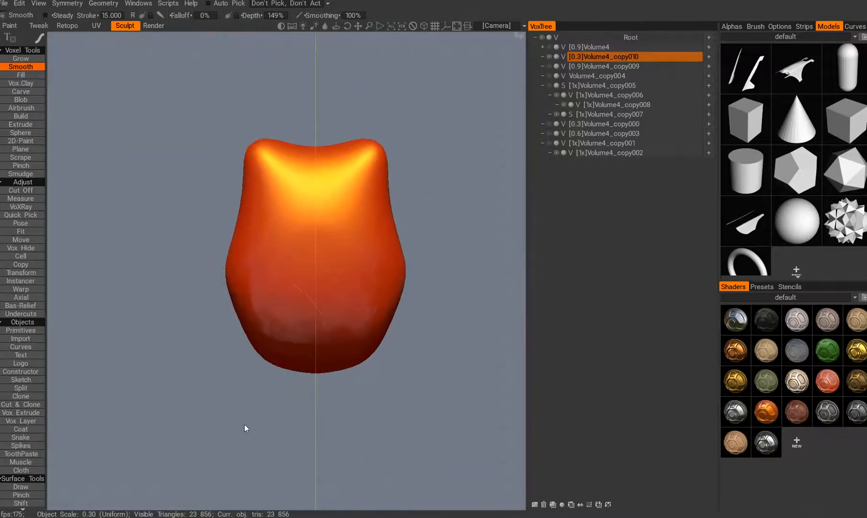
# Stretch the copy's two end horns farther out and reshape its side with the Move tool
pyautogui.moveTo(194, 308); pyautogui.dragTo(182, 358, button='middle')
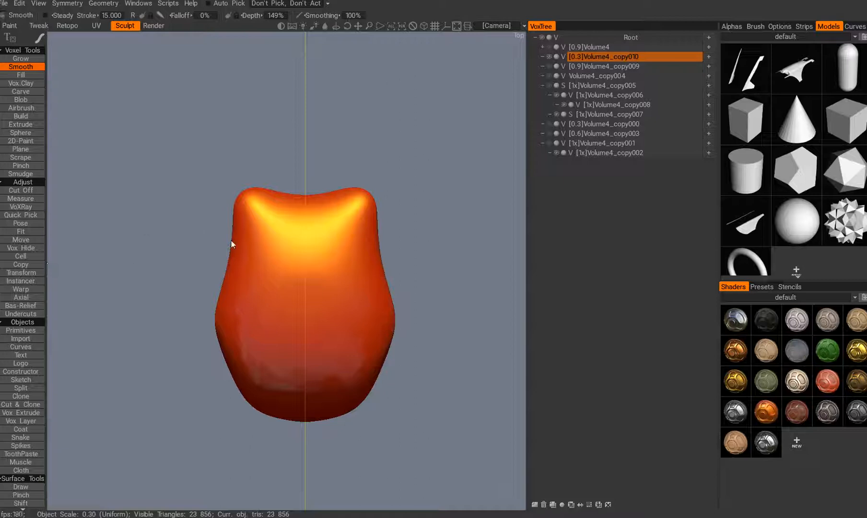
pyautogui.press('m')
pyautogui.moveTo(279, 264); pyautogui.dragTo(273, 294, button='middle')
pyautogui.moveTo(255, 222); pyautogui.dragTo(253, 200)
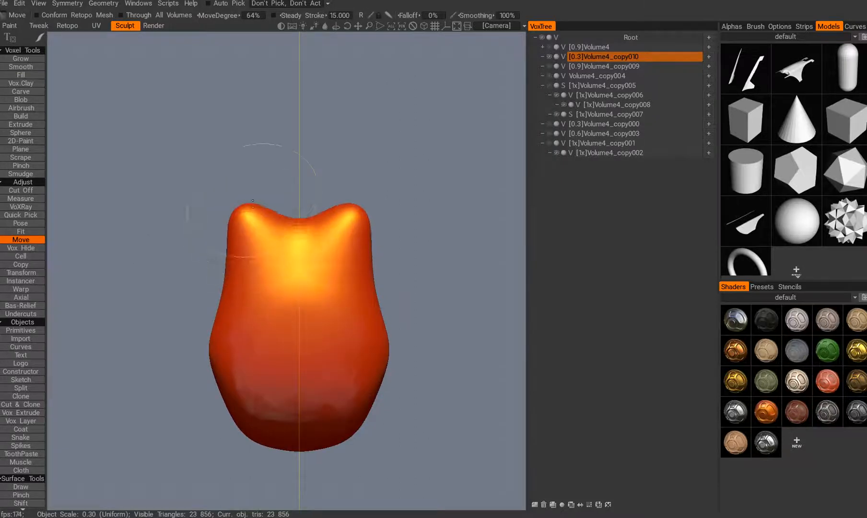
pyautogui.moveTo(192, 362)
pyautogui.mouseDown()
pyautogui.moveTo(235, 342)
pyautogui.moveTo(234, 320)
pyautogui.moveTo(226, 320)
pyautogui.mouseUp()
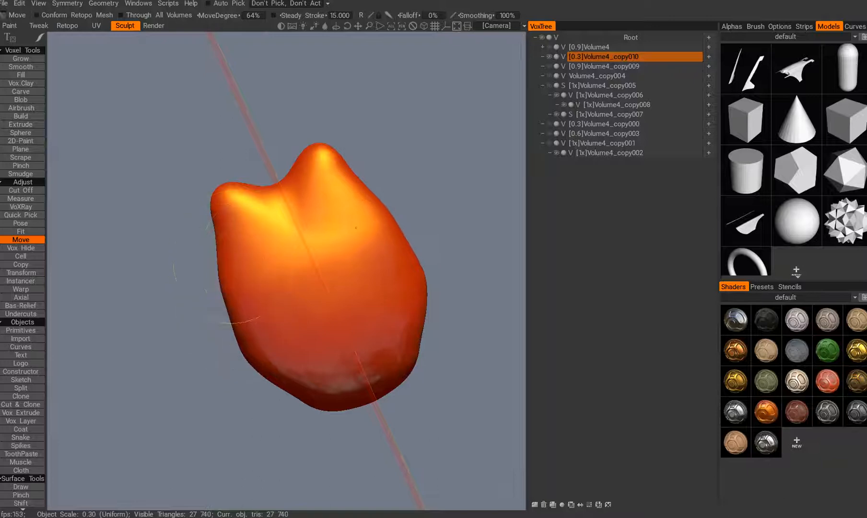
# Smooth the copy's body and nudge its lower edge into shape with the Move tool
pyautogui.moveTo(238, 288)
pyautogui.keyDown('shift'); pyautogui.mouseDown()
pyautogui.moveTo(232, 271)
pyautogui.moveTo(233, 348)
pyautogui.moveTo(309, 372)
pyautogui.moveTo(287, 386)
pyautogui.mouseUp(); pyautogui.keyUp('shift')
pyautogui.moveTo(277, 402); pyautogui.dragTo(280, 361, button='middle')
pyautogui.moveTo(280, 360); pyautogui.dragTo(283, 343)
pyautogui.moveTo(351, 363)
pyautogui.keyDown('shift'); pyautogui.mouseDown()
pyautogui.moveTo(387, 350)
pyautogui.moveTo(366, 370)
pyautogui.moveTo(345, 251)
pyautogui.mouseUp(); pyautogui.keyUp('shift')
pyautogui.keyDown('shift'); pyautogui.moveTo(352, 296); pyautogui.dragTo(307, 316); pyautogui.keyUp('shift')
pyautogui.moveTo(307, 349)
pyautogui.mouseDown()
pyautogui.moveTo(285, 340)
pyautogui.moveTo(291, 333)
pyautogui.mouseUp()
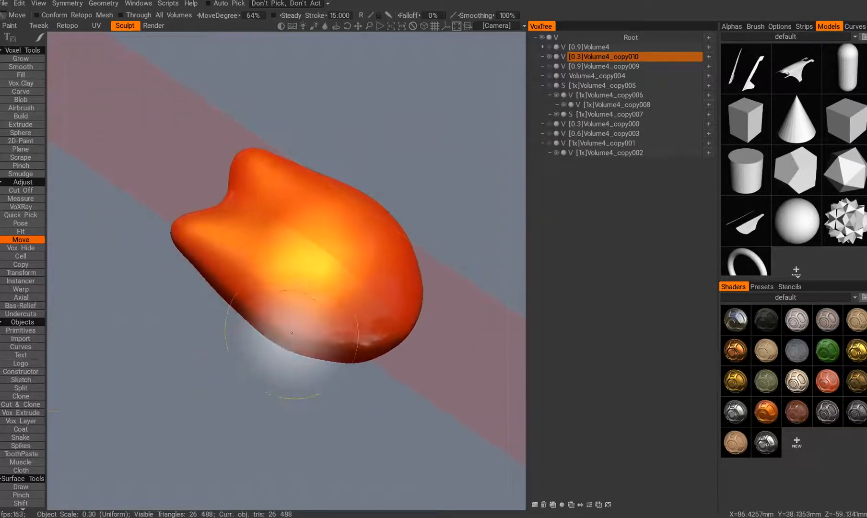
# Resample the smoothed copy to a higher density with a density modulation factor of 3.812 and Good quality
pyautogui.press('Return')
pyautogui.moveTo(232, 283); pyautogui.dragTo(251, 291)
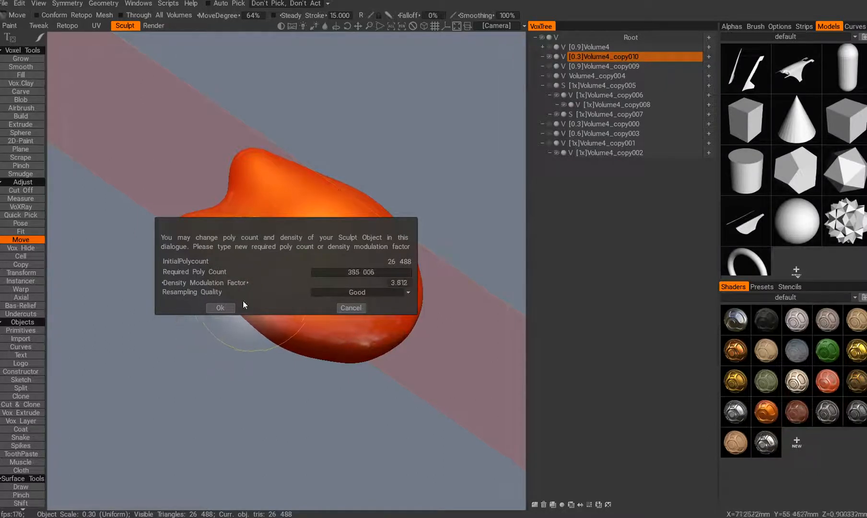
pyautogui.click(224, 307)
# Outline the body's underside with a closed spline for the Cut Off tool in the side view
pyautogui.moveTo(256, 384)
pyautogui.mouseDown()
pyautogui.moveTo(289, 320)
pyautogui.moveTo(305, 334)
pyautogui.moveTo(266, 404)
pyautogui.moveTo(174, 272)
pyautogui.moveTo(182, 326)
pyautogui.moveTo(284, 287)
pyautogui.moveTo(297, 288)
pyautogui.moveTo(318, 313)
pyautogui.mouseUp()
pyautogui.scroll(2, 274, 319)
pyautogui.press('c')
pyautogui.press('e')
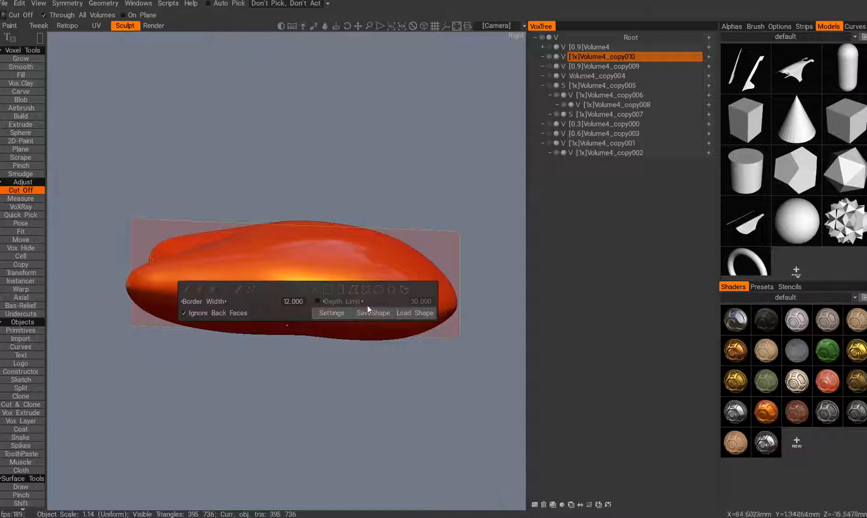
pyautogui.click(405, 292)
pyautogui.keyDown('alt'); pyautogui.moveTo(305, 361); pyautogui.dragTo(305, 353); pyautogui.keyUp('alt')
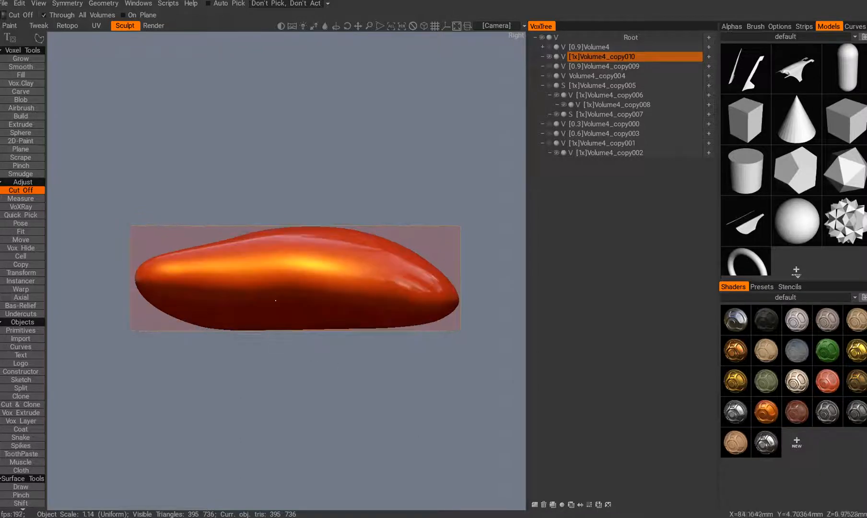
pyautogui.press('e')
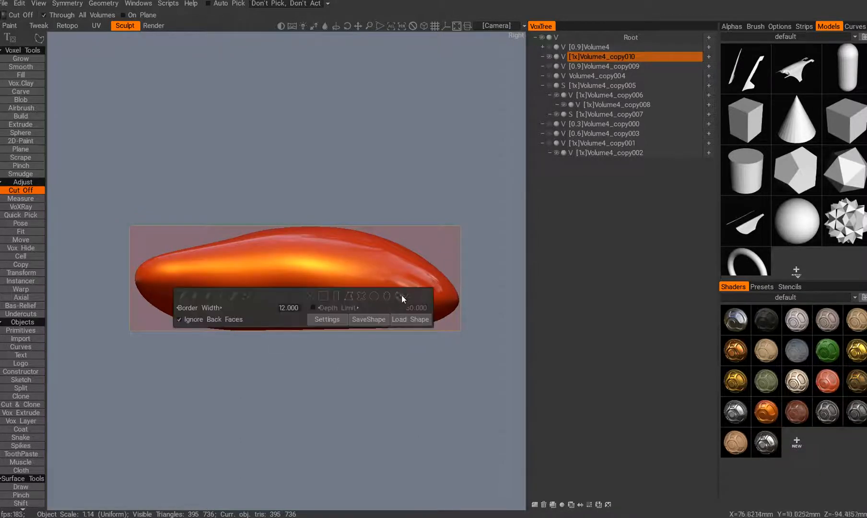
pyautogui.click(401, 296)
pyautogui.moveTo(306, 308); pyautogui.dragTo(301, 293, button='middle')
pyautogui.click(163, 287)
pyautogui.click(265, 283)
pyautogui.click(433, 291)
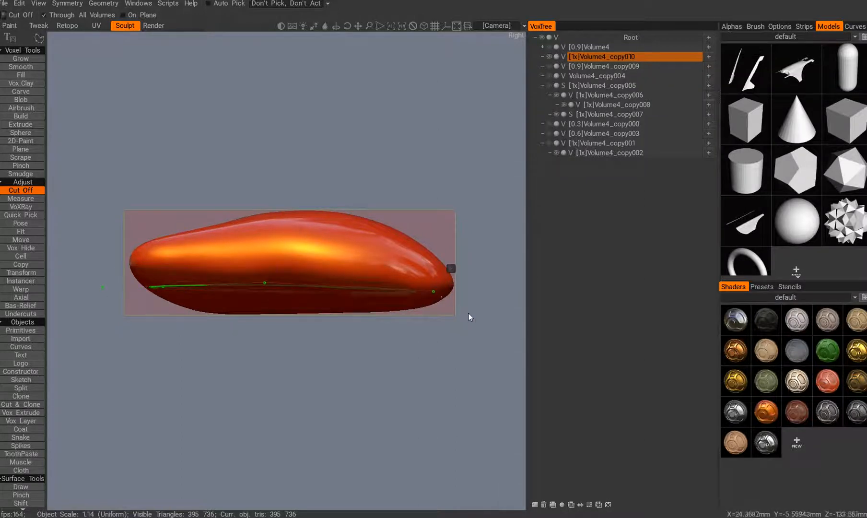
pyautogui.click(498, 326)
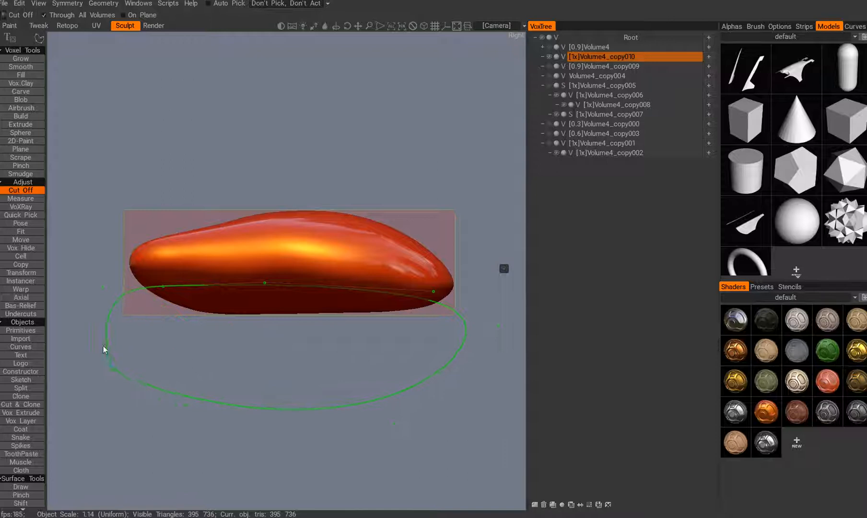
pyautogui.click(104, 287)
# Lower the spline's point at the body's rounded end, cut off the underside and dismiss the curve
pyautogui.moveTo(434, 291); pyautogui.dragTo(444, 300)
pyautogui.press('Return')
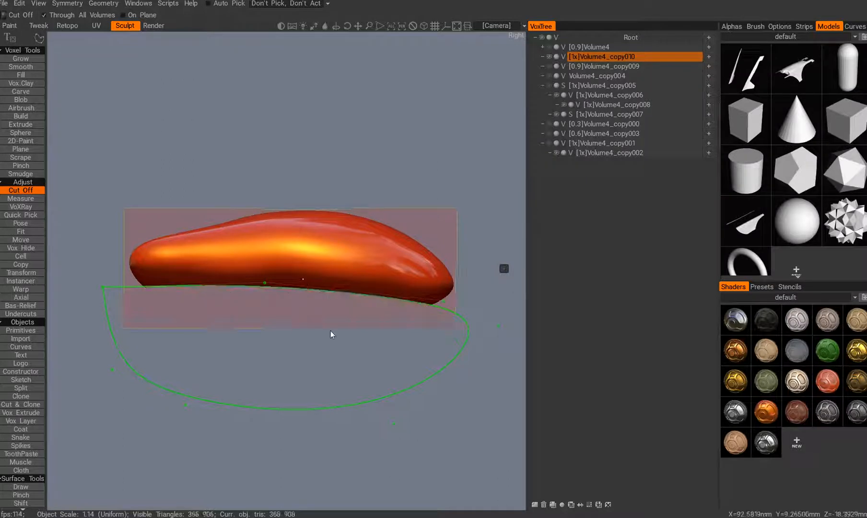
pyautogui.keyDown('alt'); pyautogui.moveTo(335, 370); pyautogui.dragTo(273, 265); pyautogui.keyUp('alt')
pyautogui.press('Escape')
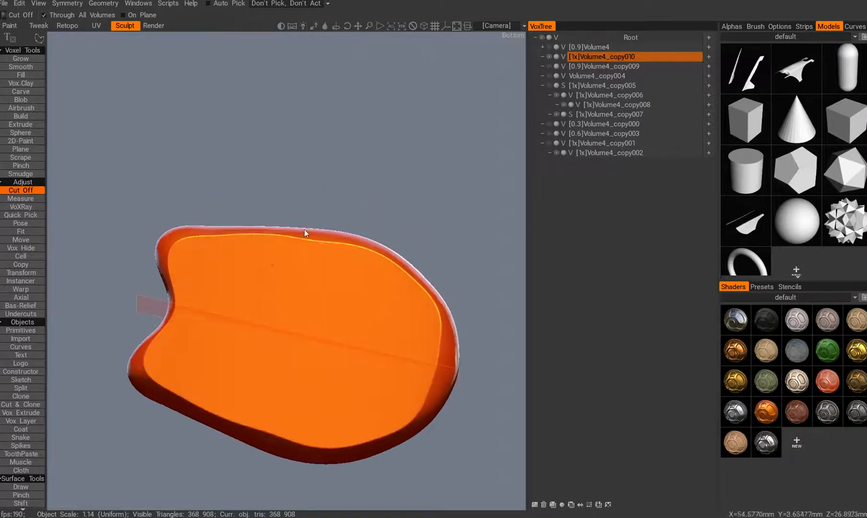
pyautogui.keyDown('alt'); pyautogui.moveTo(271, 297); pyautogui.dragTo(269, 283); pyautogui.keyUp('alt')
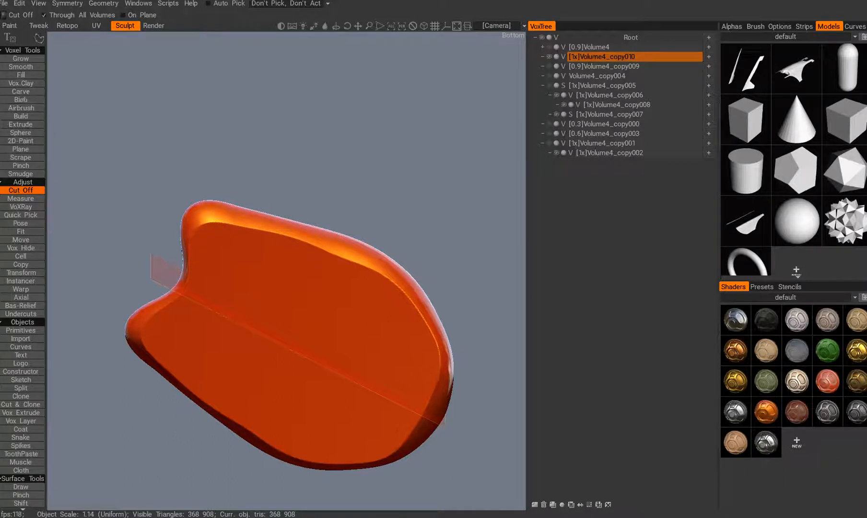
# Switch to the Smooth tool and set its stroke to follow a spline curve
pyautogui.press('2')
pyautogui.moveTo(278, 265); pyautogui.dragTo(292, 284, button='middle')
pyautogui.scroll(-5, 308, 281)
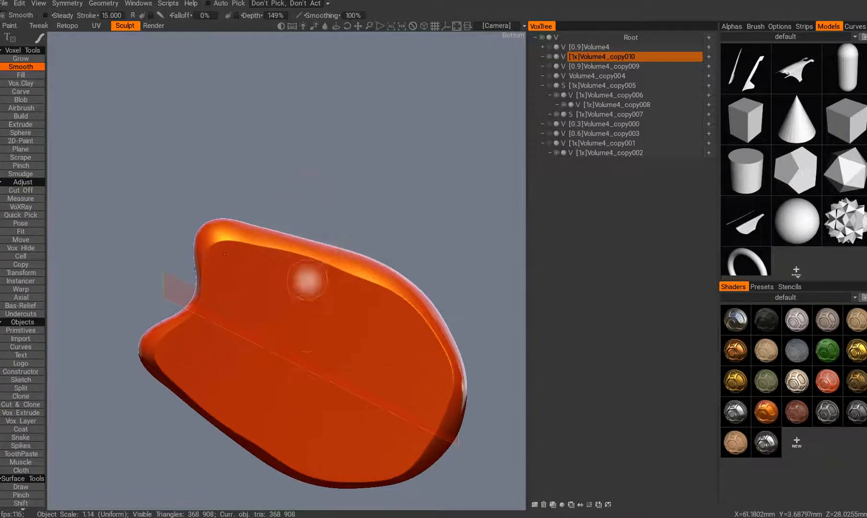
pyautogui.keyDown('alt'); pyautogui.moveTo(306, 280); pyautogui.dragTo(307, 299); pyautogui.keyUp('alt')
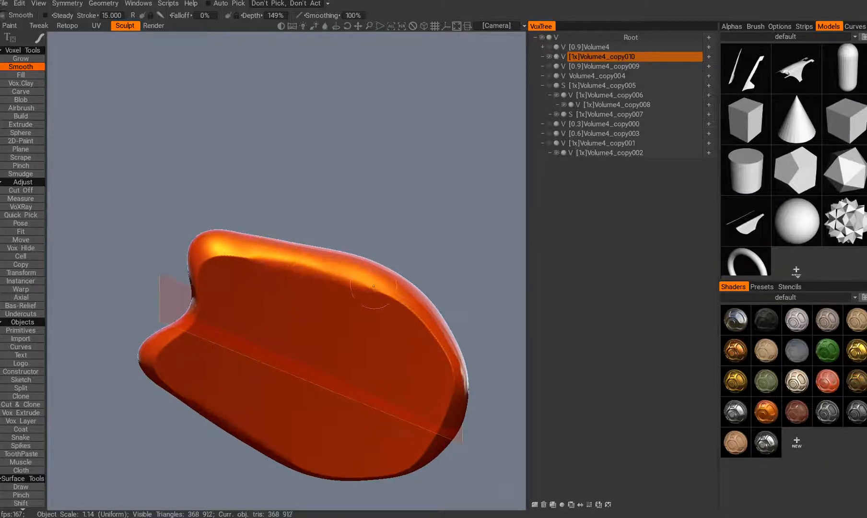
pyautogui.moveTo(345, 287)
pyautogui.keyDown('alt'); pyautogui.mouseDown()
pyautogui.moveTo(315, 343)
pyautogui.moveTo(333, 310)
pyautogui.moveTo(321, 293)
pyautogui.mouseUp(); pyautogui.keyUp('alt')
pyautogui.moveTo(445, 333)
pyautogui.keyDown('alt'); pyautogui.mouseDown()
pyautogui.moveTo(342, 306)
pyautogui.moveTo(316, 333)
pyautogui.moveTo(291, 302)
pyautogui.moveTo(281, 305)
pyautogui.mouseUp(); pyautogui.keyUp('alt')
pyautogui.rightClick(281, 305)
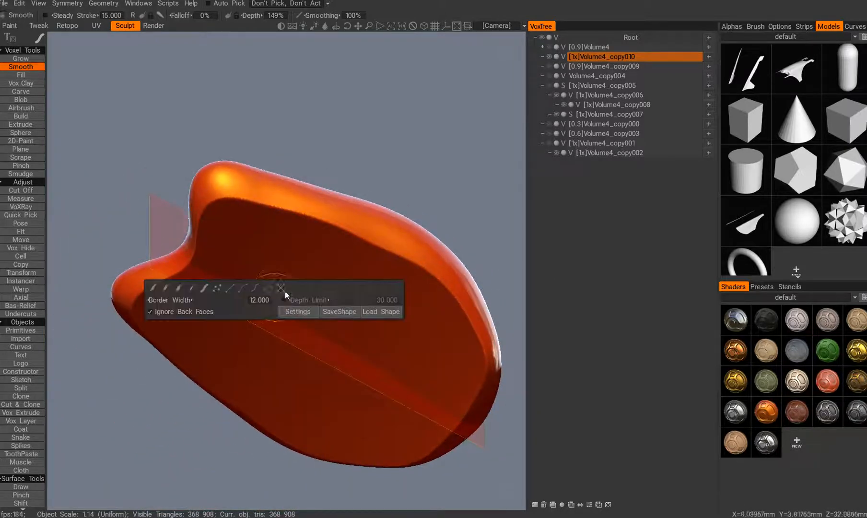
pyautogui.click(256, 289)
pyautogui.click(194, 260)
pyautogui.click(201, 238)
pyautogui.click(207, 214)
pyautogui.click(226, 204)
pyautogui.moveTo(222, 238)
pyautogui.keyDown('alt'); pyautogui.mouseDown()
pyautogui.moveTo(228, 248)
pyautogui.moveTo(219, 252)
pyautogui.mouseUp(); pyautogui.keyUp('alt')
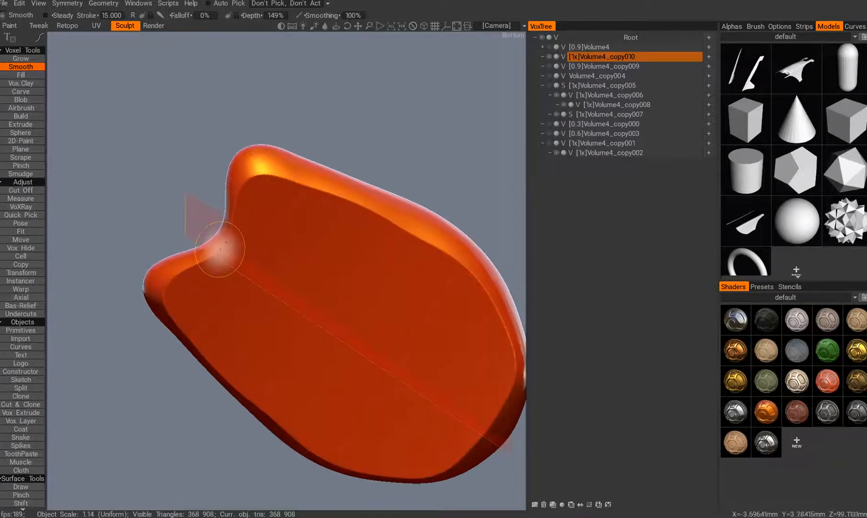
# Draw the smoothing spline along one half of the flat underside's rim, from the notch around to the rounded end
pyautogui.click(232, 230)
pyautogui.click(238, 197)
pyautogui.click(254, 178)
pyautogui.keyDown('alt'); pyautogui.moveTo(315, 213); pyautogui.dragTo(240, 195, button='middle'); pyautogui.keyUp('alt')
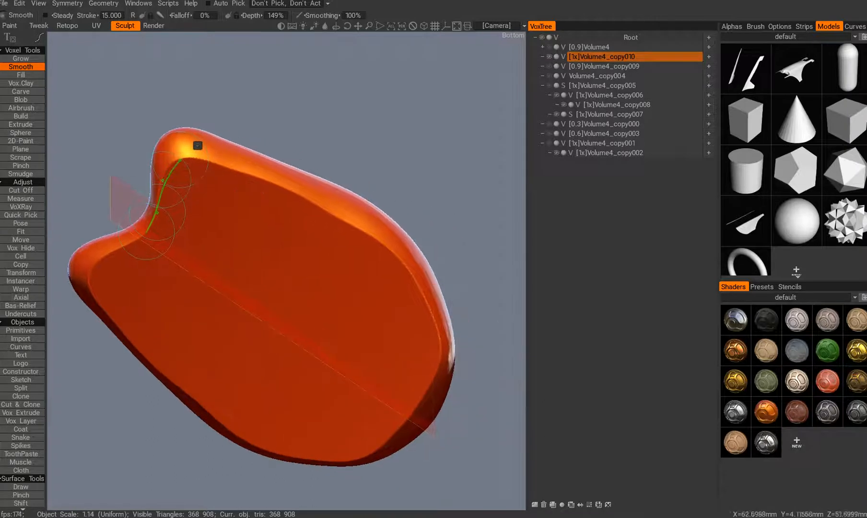
pyautogui.click(295, 194)
pyautogui.click(342, 223)
pyautogui.click(385, 250)
pyautogui.click(403, 278)
pyautogui.keyDown('alt'); pyautogui.moveTo(396, 300); pyautogui.dragTo(358, 242, button='middle'); pyautogui.keyUp('alt')
pyautogui.click(371, 244)
pyautogui.click(386, 285)
pyautogui.click(380, 314)
pyautogui.click(365, 344)
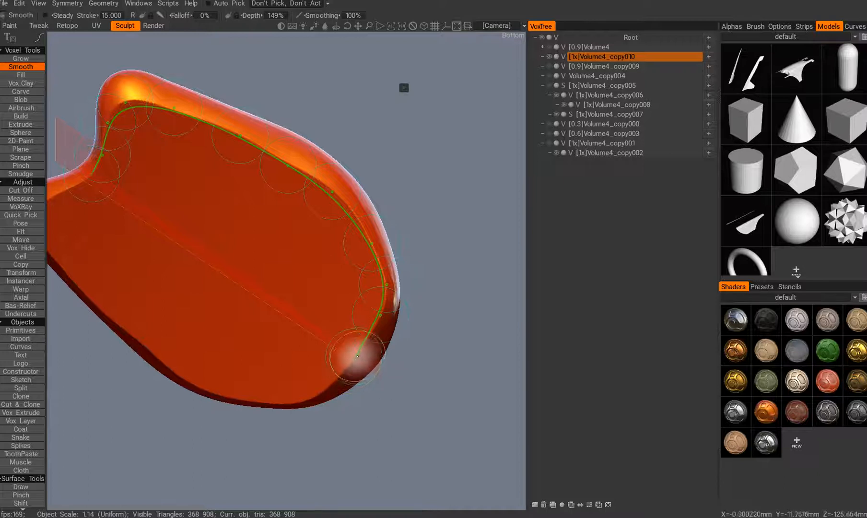
# Fit the smoothing spline's points to the underside rim and set the smoothing depth to 123%
pyautogui.moveTo(298, 267)
pyautogui.mouseDown(button='middle')
pyautogui.moveTo(261, 354)
pyautogui.moveTo(254, 297)
pyautogui.moveTo(281, 311)
pyautogui.mouseUp(button='middle')
pyautogui.keyDown('alt'); pyautogui.moveTo(281, 312); pyautogui.dragTo(271, 288, button='right'); pyautogui.keyUp('alt')
pyautogui.keyDown('alt'); pyautogui.moveTo(231, 277); pyautogui.dragTo(282, 292, button='middle'); pyautogui.keyUp('alt')
pyautogui.moveTo(147, 237)
pyautogui.mouseDown()
pyautogui.moveTo(143, 244)
pyautogui.moveTo(138, 227)
pyautogui.mouseUp()
pyautogui.keyDown('alt'); pyautogui.moveTo(302, 257); pyautogui.dragTo(338, 260, button='middle'); pyautogui.keyUp('alt')
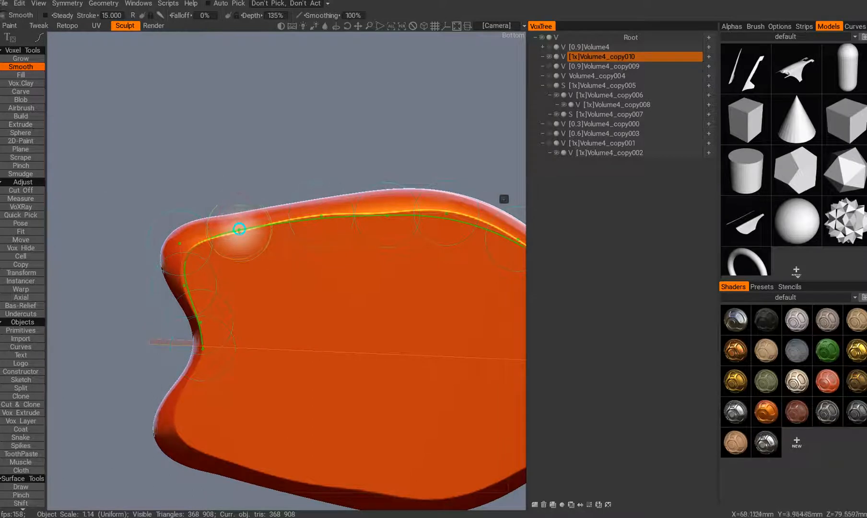
pyautogui.keyDown('alt'); pyautogui.moveTo(304, 282); pyautogui.dragTo(249, 285, button='middle'); pyautogui.keyUp('alt')
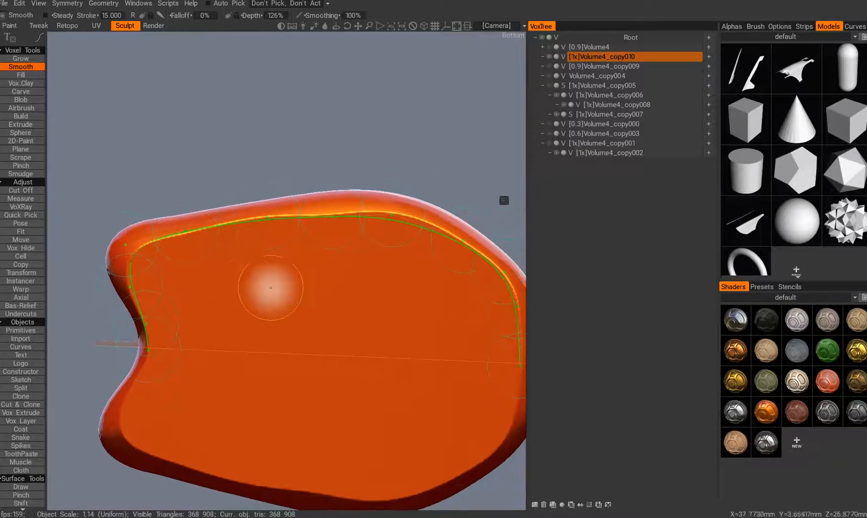
pyautogui.keyDown('alt'); pyautogui.moveTo(383, 303); pyautogui.dragTo(263, 283, button='middle'); pyautogui.keyUp('alt')
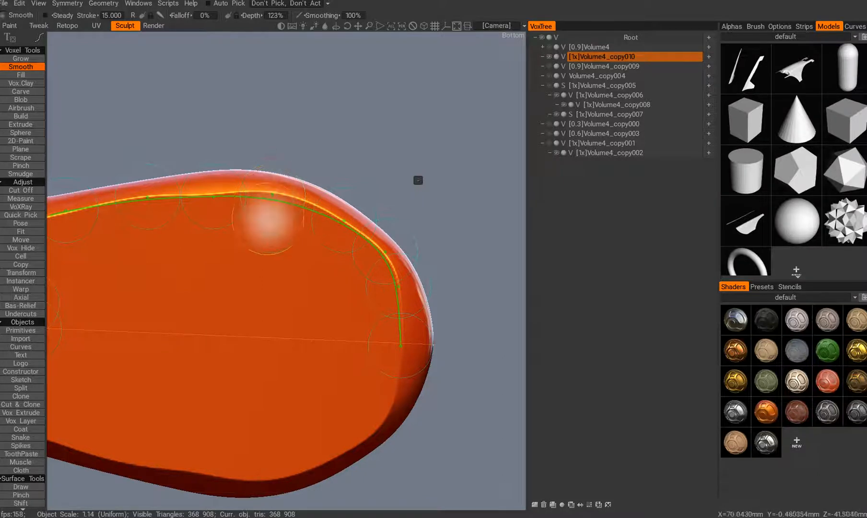
pyautogui.keyDown('alt'); pyautogui.moveTo(273, 201); pyautogui.dragTo(349, 214, button='middle'); pyautogui.keyUp('alt')
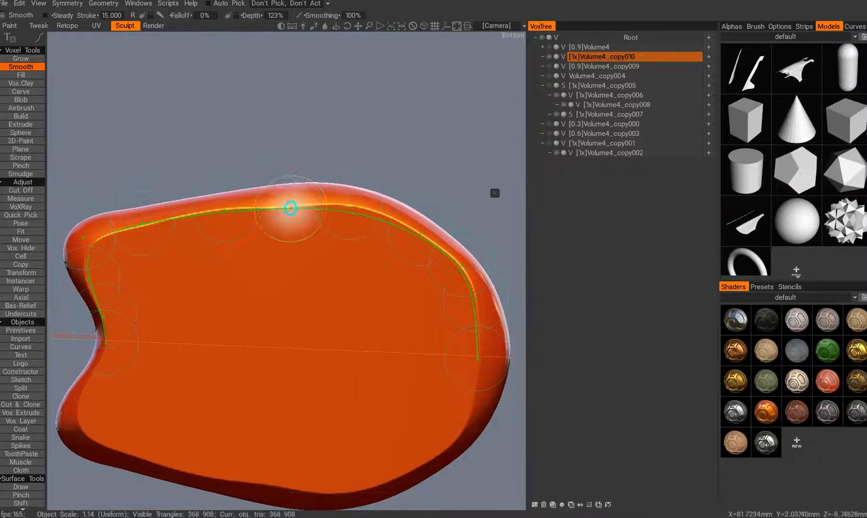
pyautogui.moveTo(296, 255)
pyautogui.keyDown('alt'); pyautogui.mouseDown()
pyautogui.moveTo(318, 283)
pyautogui.moveTo(302, 268)
pyautogui.mouseUp(); pyautogui.keyUp('alt')
pyautogui.keyDown('alt'); pyautogui.moveTo(275, 273); pyautogui.dragTo(306, 279, button='middle'); pyautogui.keyUp('alt')
pyautogui.keyDown('alt'); pyautogui.moveTo(306, 278); pyautogui.dragTo(309, 272); pyautogui.keyUp('alt')
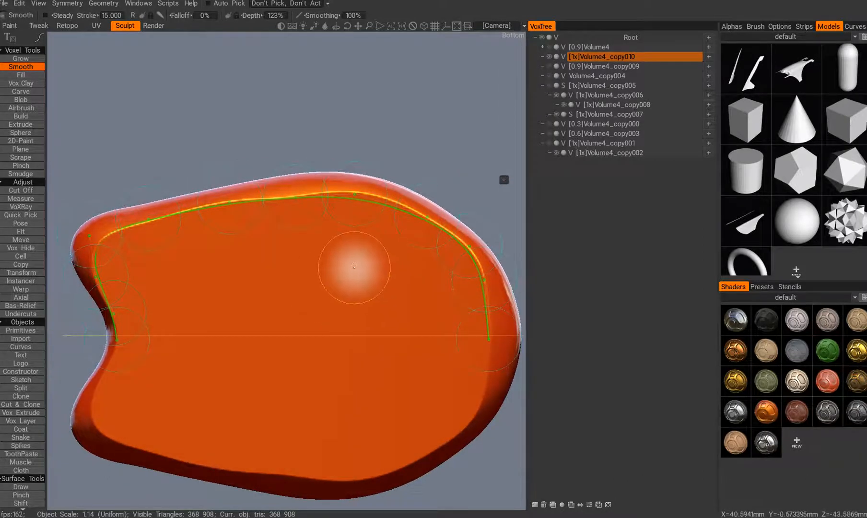
# Apply the smoothing along the rim spline three times to soften the edge of the cut underside
pyautogui.press('Return')
pyautogui.moveTo(296, 311)
pyautogui.keyDown('alt'); pyautogui.mouseDown()
pyautogui.moveTo(298, 395)
pyautogui.moveTo(292, 309)
pyautogui.mouseUp(); pyautogui.keyUp('alt')
pyautogui.keyDown('alt'); pyautogui.moveTo(285, 328); pyautogui.dragTo(296, 323, button='middle'); pyautogui.keyUp('alt')
pyautogui.keyDown('alt'); pyautogui.moveTo(295, 323); pyautogui.dragTo(296, 307); pyautogui.keyUp('alt')
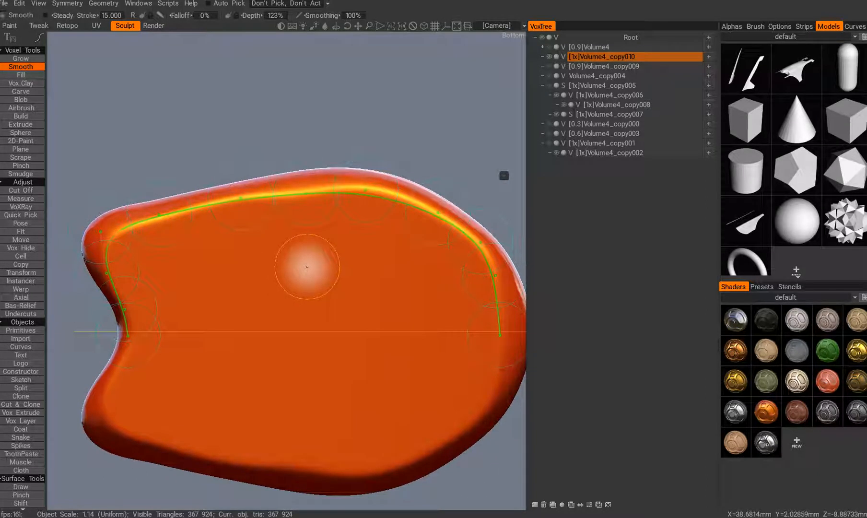
pyautogui.press('Return')
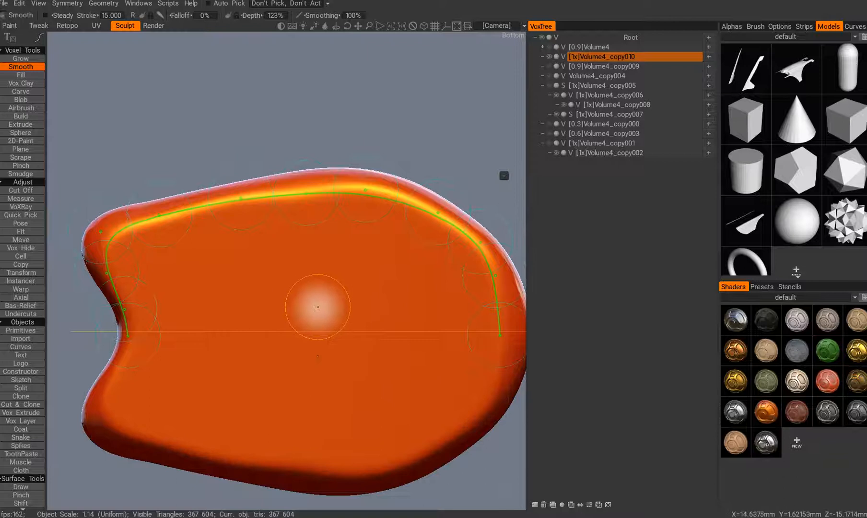
pyautogui.press('Return')
pyautogui.moveTo(281, 164); pyautogui.dragTo(293, 205)
pyautogui.press('h')
pyautogui.keyDown('alt'); pyautogui.moveTo(245, 300); pyautogui.dragTo(314, 271); pyautogui.keyUp('alt')
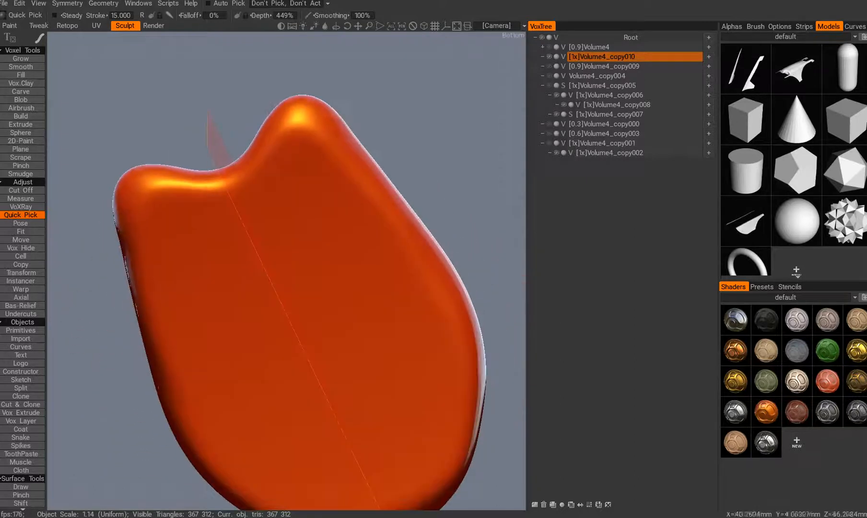
pyautogui.keyDown('alt'); pyautogui.moveTo(368, 255); pyautogui.dragTo(382, 124); pyautogui.keyUp('alt')
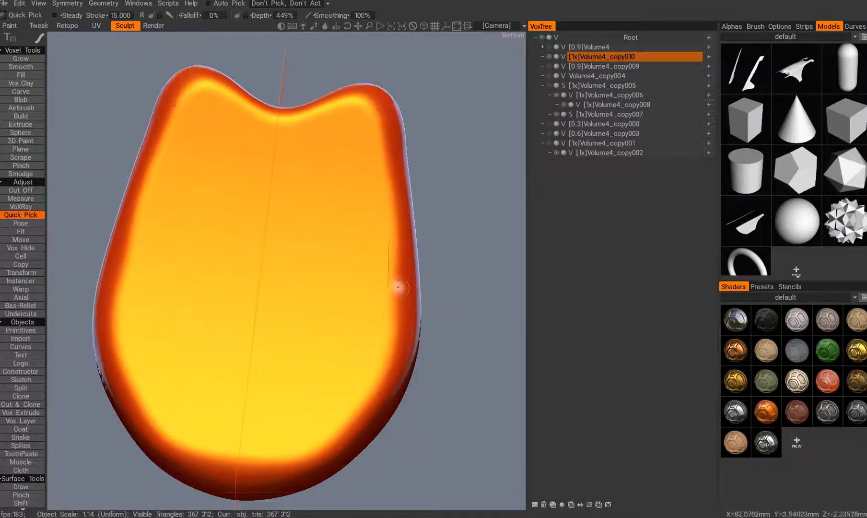
# Try to cut off the body's side with a straight-edged outline in the top view
pyautogui.keyDown('alt'); pyautogui.moveTo(369, 165); pyautogui.dragTo(271, 341); pyautogui.keyUp('alt')
pyautogui.keyDown('alt'); pyautogui.moveTo(272, 342); pyautogui.dragTo(282, 383, button='right'); pyautogui.keyUp('alt')
pyautogui.keyDown('alt'); pyautogui.moveTo(282, 383); pyautogui.dragTo(300, 382); pyautogui.keyUp('alt')
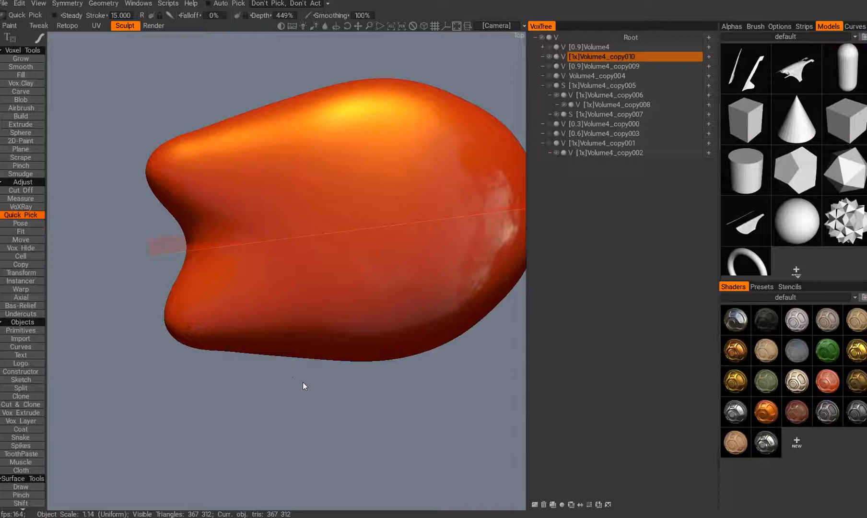
pyautogui.press('k')
pyautogui.keyDown('alt'); pyautogui.moveTo(249, 364); pyautogui.dragTo(176, 367); pyautogui.keyUp('alt')
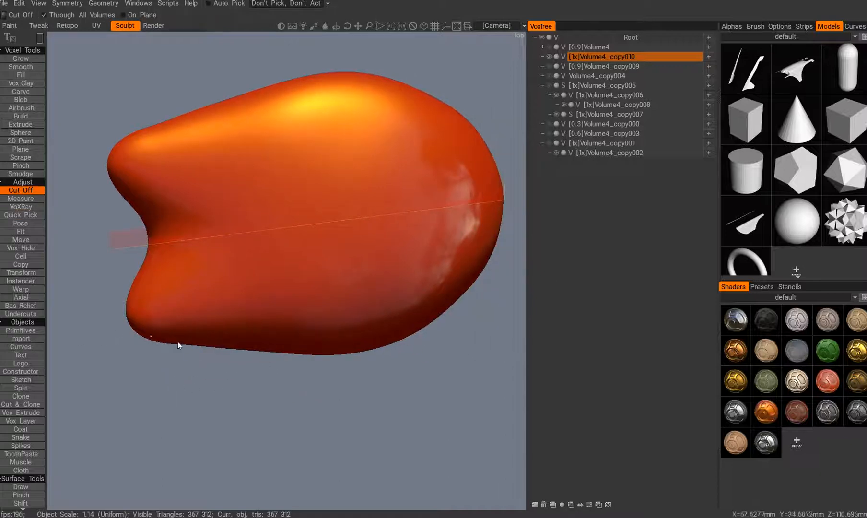
pyautogui.press('e')
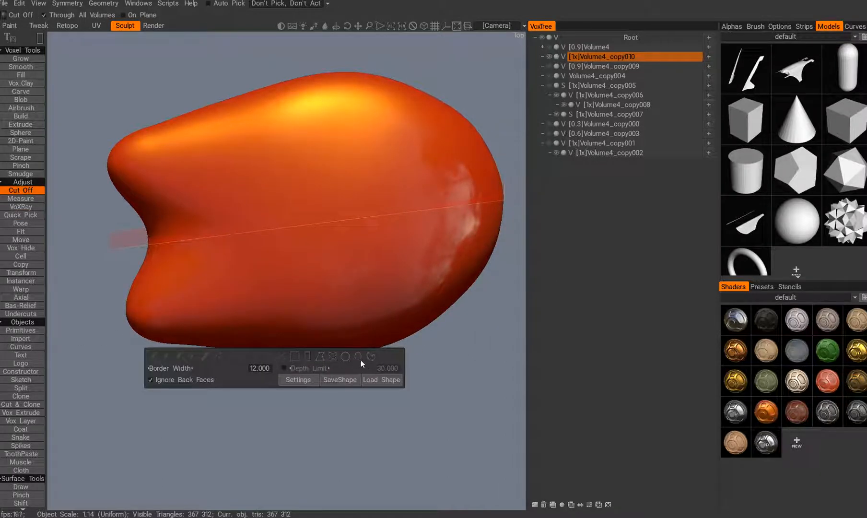
pyautogui.click(320, 357)
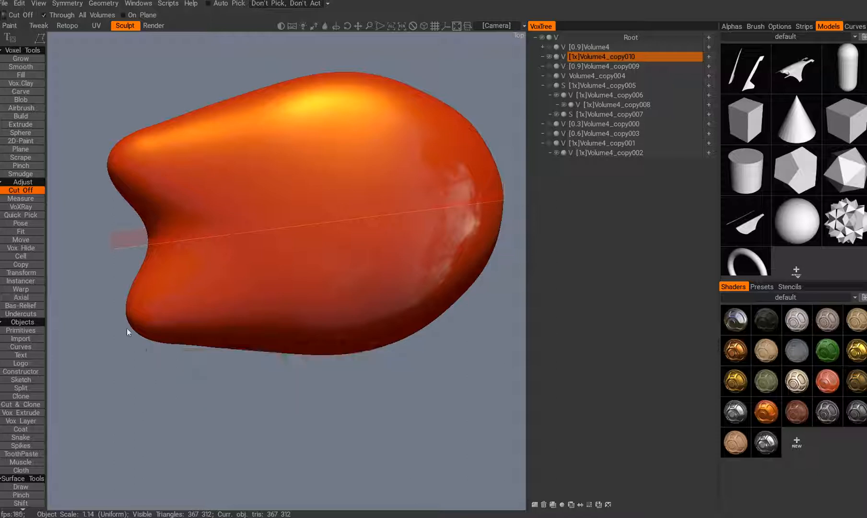
pyautogui.keyDown('alt'); pyautogui.moveTo(216, 441); pyautogui.dragTo(269, 140); pyautogui.keyUp('alt')
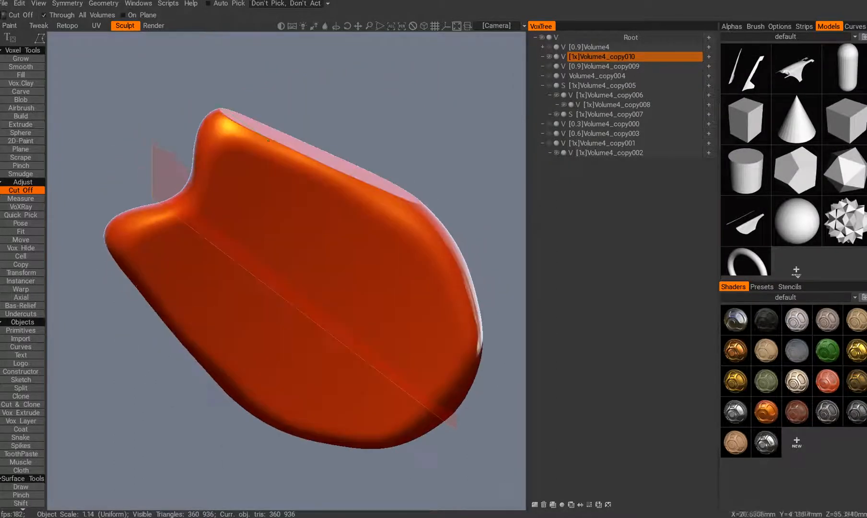
pyautogui.keyDown('alt'); pyautogui.moveTo(377, 260); pyautogui.dragTo(423, 252); pyautogui.keyUp('alt')
pyautogui.keyDown('alt'); pyautogui.moveTo(318, 318); pyautogui.dragTo(503, 134); pyautogui.keyUp('alt')
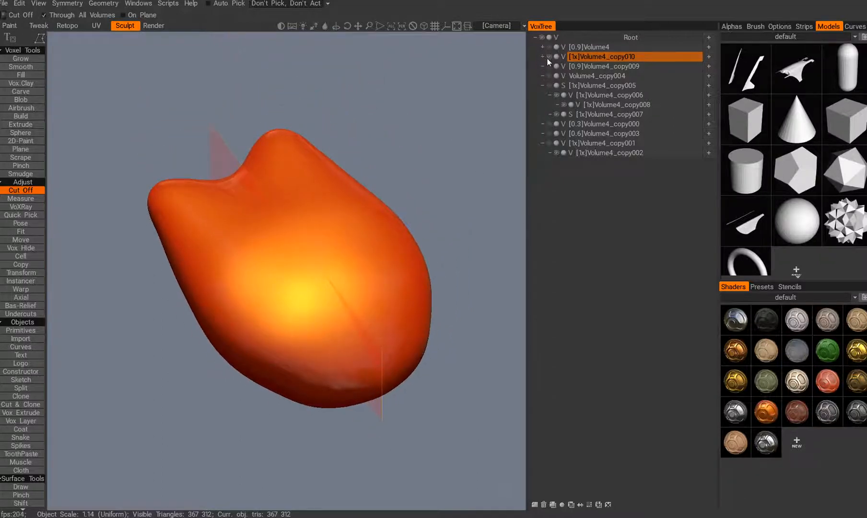
# Duplicate the original Volume4 body and leave only the new copy visible
pyautogui.click(549, 56)
pyautogui.click(549, 47)
pyautogui.keyDown('alt'); pyautogui.moveTo(445, 135); pyautogui.dragTo(315, 297); pyautogui.keyUp('alt')
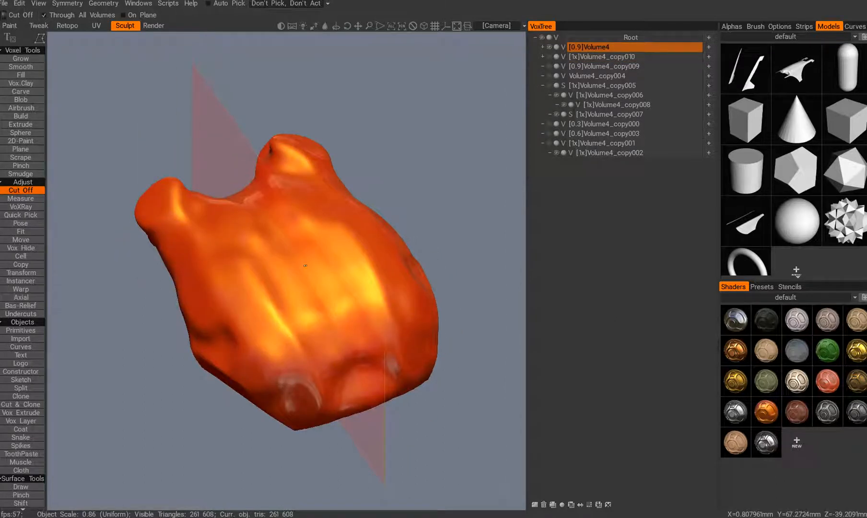
pyautogui.keyDown('alt'); pyautogui.moveTo(483, 126); pyautogui.dragTo(513, 118); pyautogui.keyUp('alt')
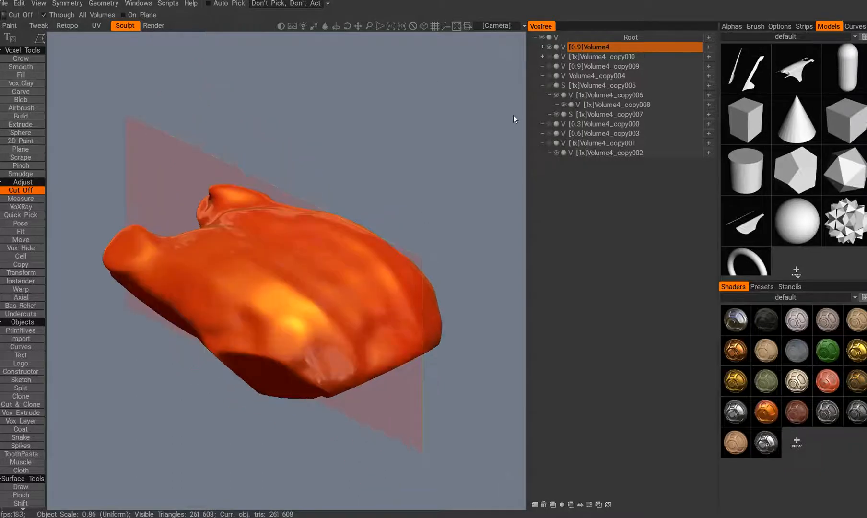
pyautogui.hotkey('ctrl', 'd')
pyautogui.click(549, 47)
# Select the new Volume4 copy's surface with Vox Extrude areas from several sides and extrude it along vertex normals with an offset of 30
pyautogui.moveTo(338, 242)
pyautogui.keyDown('alt'); pyautogui.mouseDown()
pyautogui.moveTo(358, 252)
pyautogui.moveTo(349, 277)
pyautogui.moveTo(387, 245)
pyautogui.moveTo(364, 259)
pyautogui.moveTo(341, 297)
pyautogui.mouseUp(); pyautogui.keyUp('alt')
pyautogui.keyDown('alt'); pyautogui.moveTo(341, 297); pyautogui.dragTo(307, 326, button='right'); pyautogui.keyUp('alt')
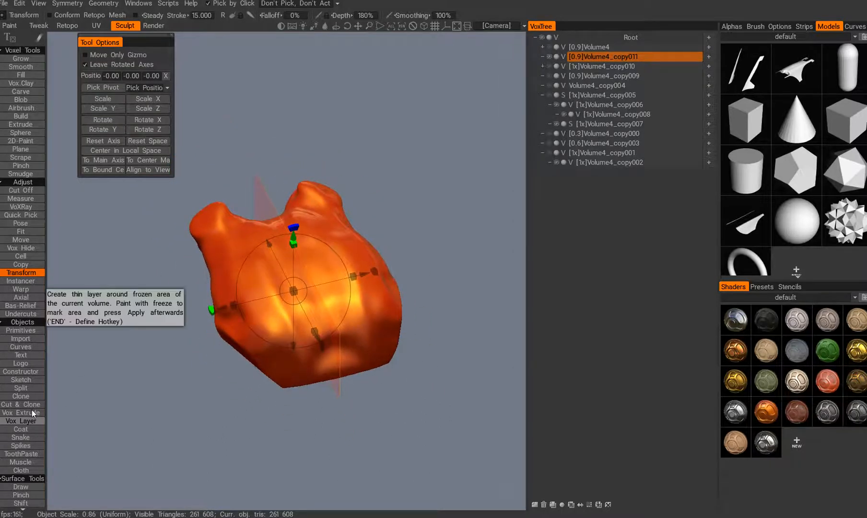
pyautogui.keyDown('alt'); pyautogui.keyDown('shift'); pyautogui.moveTo(251, 440); pyautogui.dragTo(331, 396); pyautogui.keyUp('shift'); pyautogui.keyUp('alt')
pyautogui.keyDown('alt'); pyautogui.keyDown('shift'); pyautogui.moveTo(276, 231); pyautogui.dragTo(275, 315); pyautogui.keyUp('shift'); pyautogui.keyUp('alt')
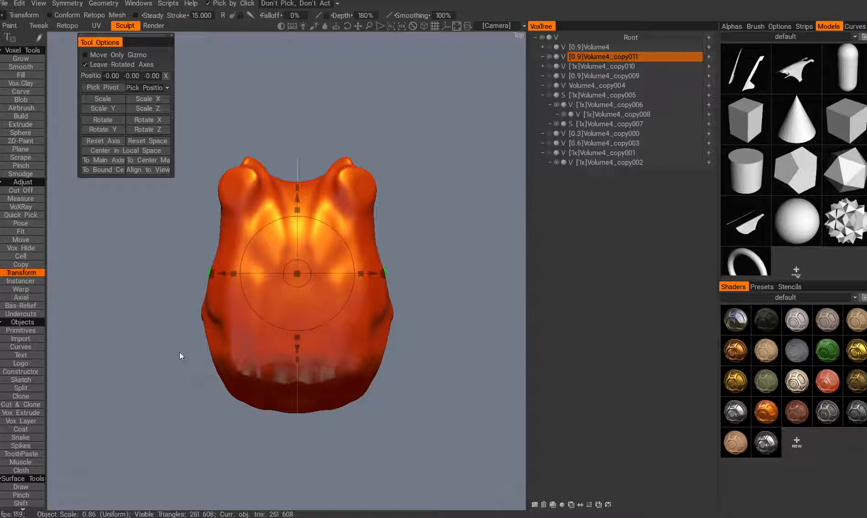
pyautogui.click(20, 412)
pyautogui.moveTo(182, 172)
pyautogui.mouseDown()
pyautogui.moveTo(202, 158)
pyautogui.moveTo(190, 166)
pyautogui.mouseUp()
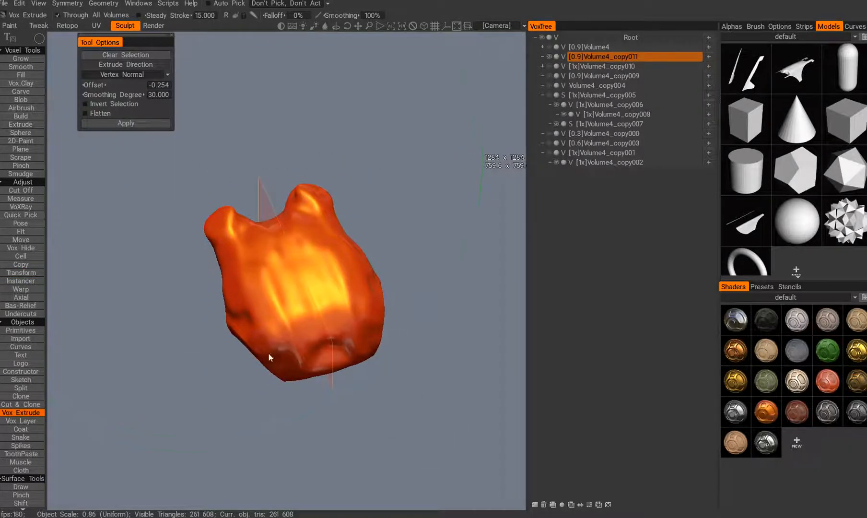
pyautogui.moveTo(268, 354)
pyautogui.keyDown('alt'); pyautogui.keyDown('shift'); pyautogui.mouseDown()
pyautogui.moveTo(333, 292)
pyautogui.moveTo(181, 208)
pyautogui.mouseUp(); pyautogui.keyUp('shift'); pyautogui.keyUp('alt')
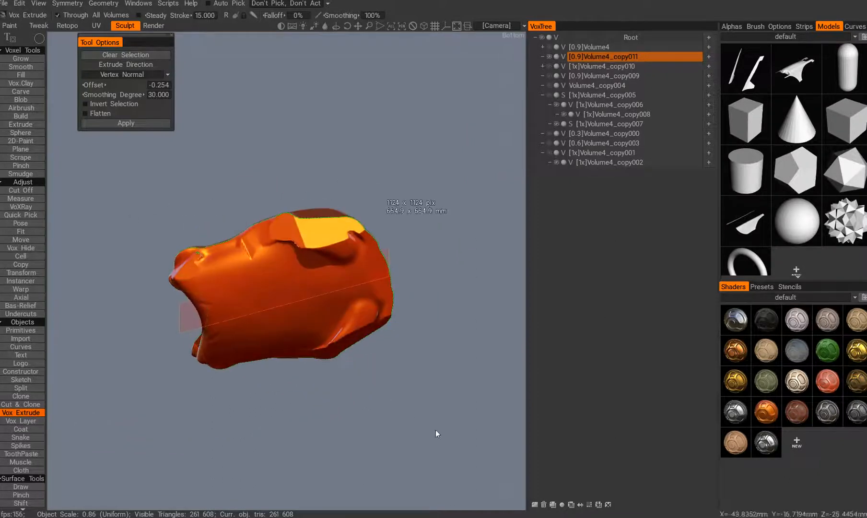
pyautogui.moveTo(275, 401); pyautogui.dragTo(414, 398)
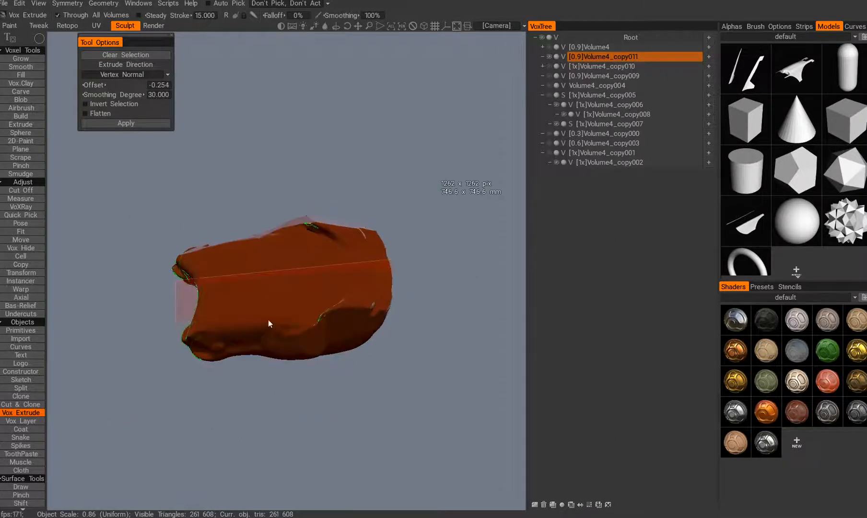
pyautogui.moveTo(262, 185); pyautogui.dragTo(370, 345)
pyautogui.moveTo(294, 152)
pyautogui.mouseDown()
pyautogui.moveTo(433, 315)
pyautogui.moveTo(410, 407)
pyautogui.mouseUp()
pyautogui.moveTo(268, 189)
pyautogui.mouseDown()
pyautogui.moveTo(412, 251)
pyautogui.moveTo(221, 231)
pyautogui.mouseUp()
pyautogui.moveTo(338, 385)
pyautogui.mouseDown()
pyautogui.moveTo(300, 286)
pyautogui.moveTo(323, 408)
pyautogui.moveTo(247, 321)
pyautogui.mouseUp()
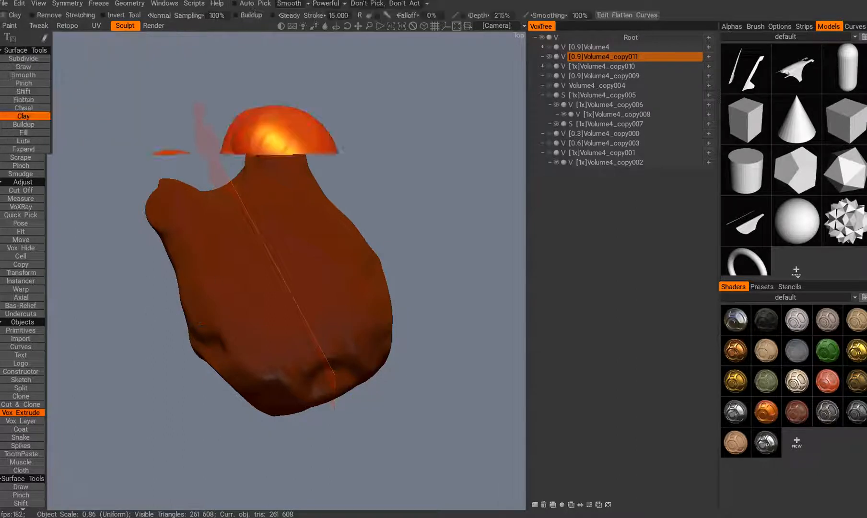
# Convert the extruded copy to surface mode for touching up its notch and creases with the surface brushes
pyautogui.moveTo(231, 265)
pyautogui.keyDown('alt'); pyautogui.mouseDown()
pyautogui.moveTo(244, 333)
pyautogui.moveTo(178, 48)
pyautogui.mouseUp(); pyautogui.keyUp('alt')
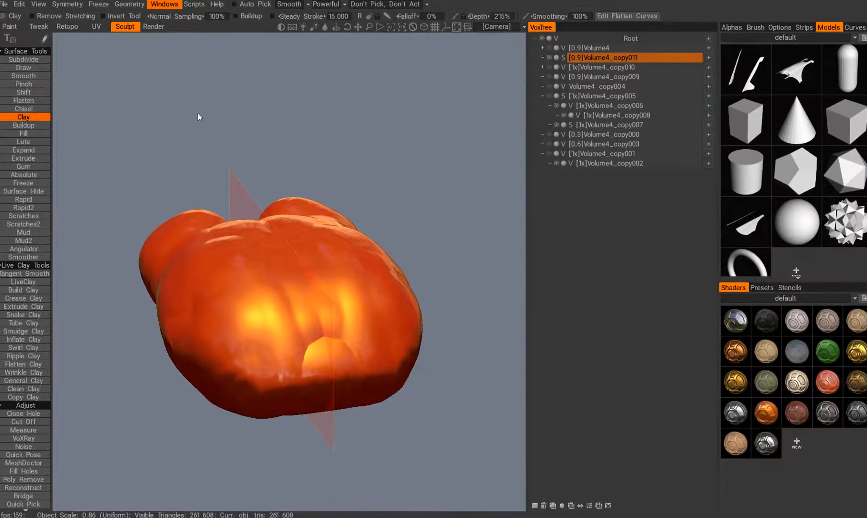
pyautogui.moveTo(257, 301)
pyautogui.keyDown('alt'); pyautogui.mouseDown()
pyautogui.moveTo(229, 236)
pyautogui.moveTo(298, 327)
pyautogui.mouseUp(); pyautogui.keyUp('alt')
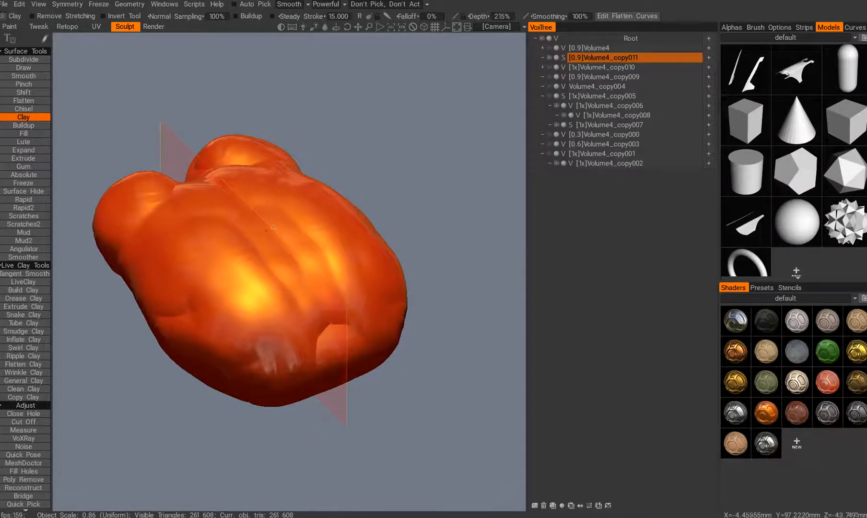
pyautogui.moveTo(326, 314)
pyautogui.keyDown('alt'); pyautogui.mouseDown()
pyautogui.moveTo(300, 334)
pyautogui.moveTo(290, 310)
pyautogui.moveTo(358, 314)
pyautogui.moveTo(330, 322)
pyautogui.mouseUp(); pyautogui.keyUp('alt')
pyautogui.scroll(2, 289, 309)
pyautogui.keyDown('alt'); pyautogui.moveTo(326, 268); pyautogui.dragTo(320, 302); pyautogui.keyUp('alt')
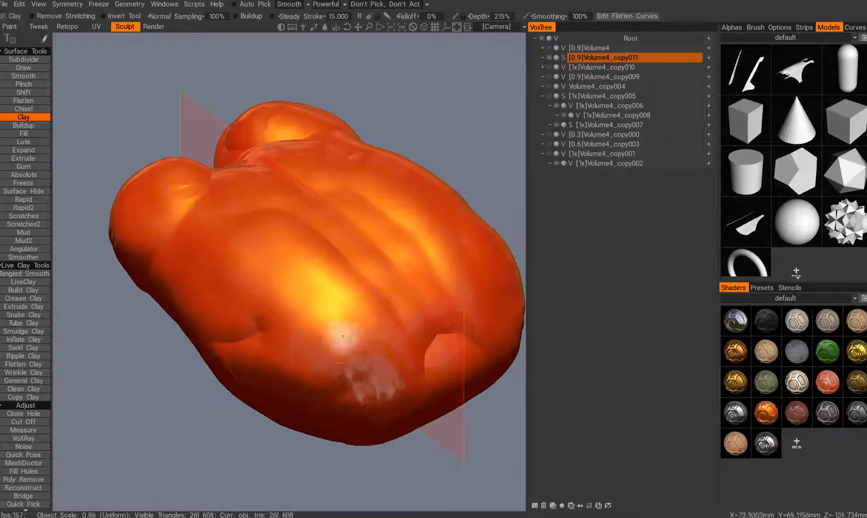
pyautogui.moveTo(323, 319)
pyautogui.keyDown('alt'); pyautogui.mouseDown()
pyautogui.moveTo(323, 335)
pyautogui.moveTo(300, 354)
pyautogui.moveTo(237, 302)
pyautogui.moveTo(219, 267)
pyautogui.moveTo(250, 276)
pyautogui.moveTo(265, 309)
pyautogui.moveTo(306, 340)
pyautogui.moveTo(373, 265)
pyautogui.moveTo(322, 340)
pyautogui.moveTo(411, 258)
pyautogui.mouseUp(); pyautogui.keyUp('alt')
# Smooth out the front notch and creases of the extruded copy with the Fill brush and convert it back to voxels
pyautogui.press('2')
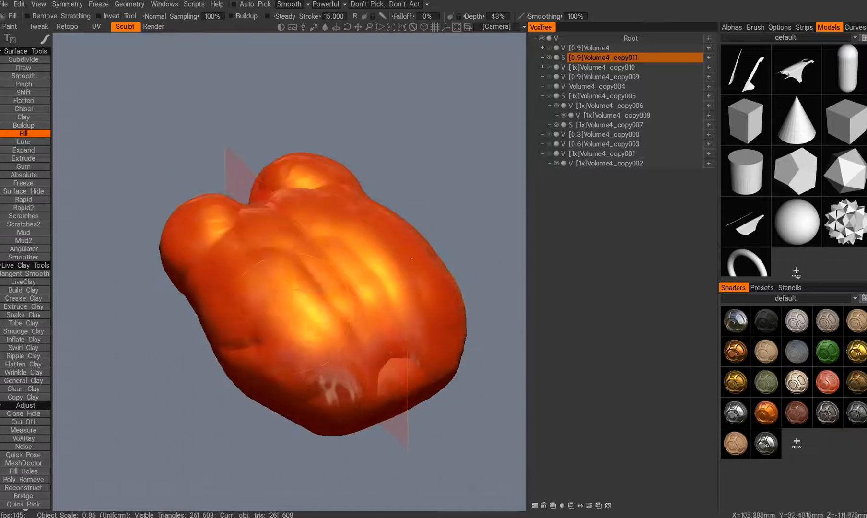
pyautogui.keyDown('alt'); pyautogui.moveTo(251, 360); pyautogui.dragTo(337, 353); pyautogui.keyUp('alt')
pyautogui.moveTo(192, 171)
pyautogui.keyDown('alt'); pyautogui.mouseDown()
pyautogui.moveTo(316, 231)
pyautogui.moveTo(325, 306)
pyautogui.moveTo(283, 317)
pyautogui.moveTo(278, 350)
pyautogui.mouseUp(); pyautogui.keyUp('alt')
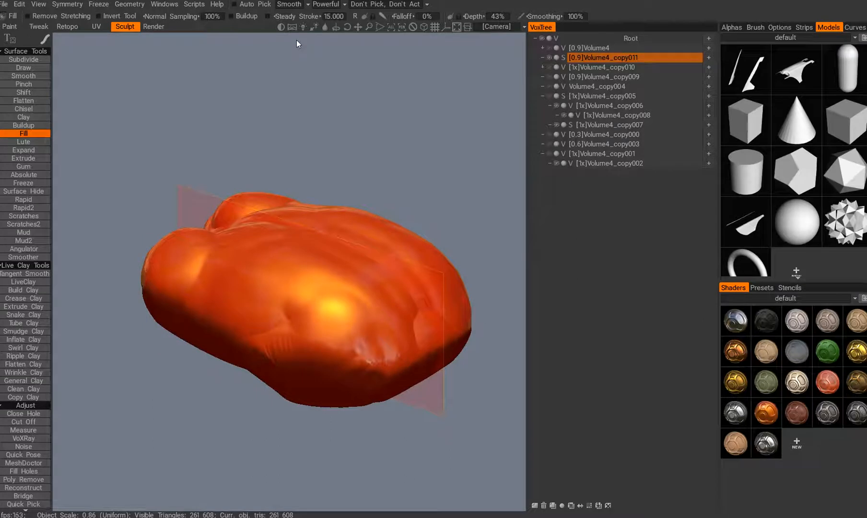
pyautogui.moveTo(331, 333)
pyautogui.keyDown('alt'); pyautogui.mouseDown()
pyautogui.moveTo(333, 314)
pyautogui.moveTo(333, 333)
pyautogui.moveTo(328, 324)
pyautogui.moveTo(308, 329)
pyautogui.moveTo(339, 333)
pyautogui.mouseUp(); pyautogui.keyUp('alt')
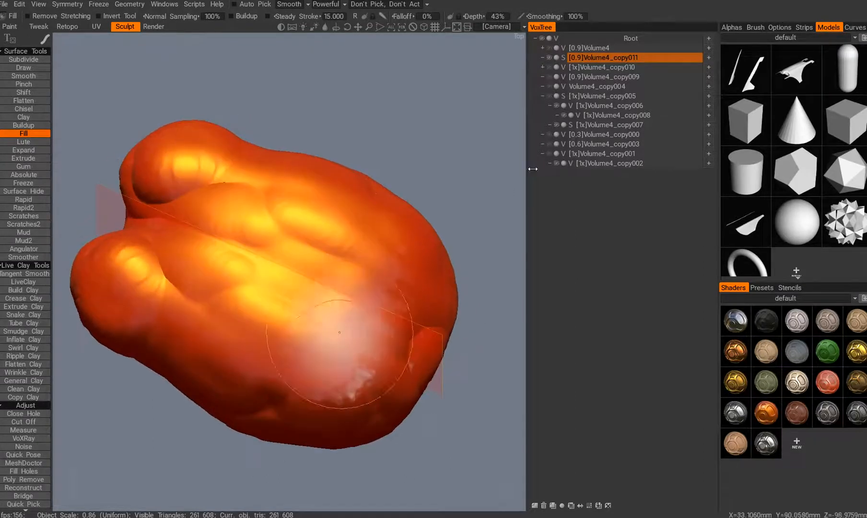
pyautogui.click(564, 57)
pyautogui.click(223, 294)
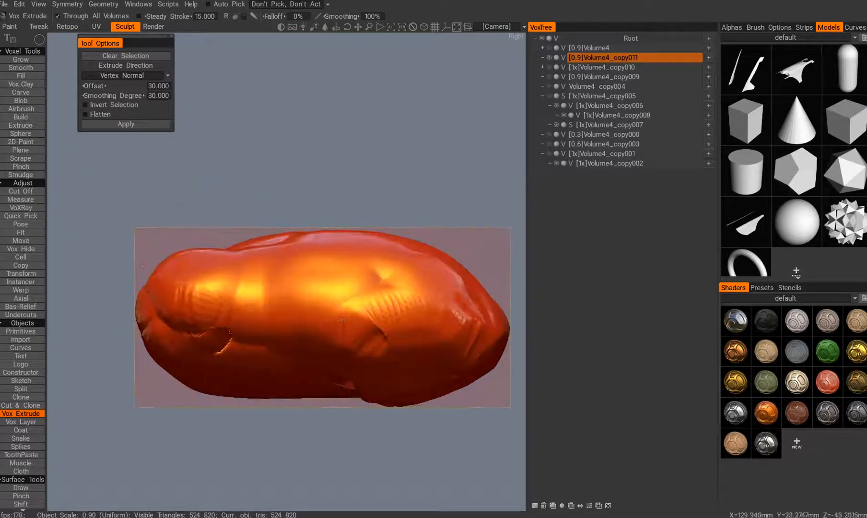
# Assign the transparent glass-like shader from the Volume category to the extruded copy and show the original Volume4 body inside it
pyautogui.moveTo(343, 323); pyautogui.dragTo(342, 316, button='middle')
pyautogui.click(789, 287)
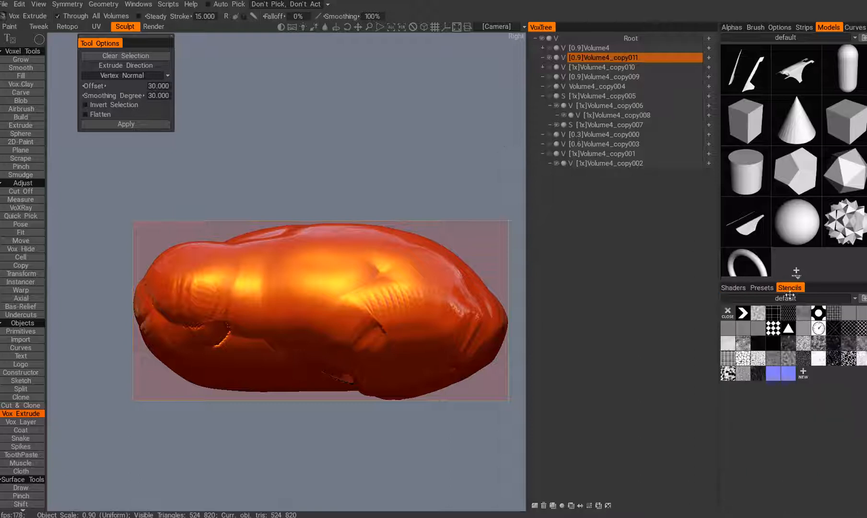
pyautogui.click(763, 288)
pyautogui.click(739, 288)
pyautogui.click(785, 298)
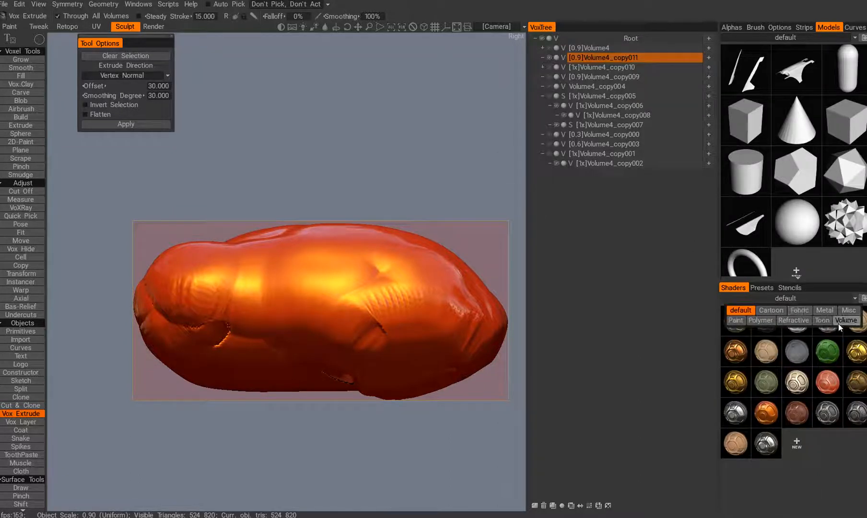
pyautogui.click(845, 320)
pyautogui.click(796, 326)
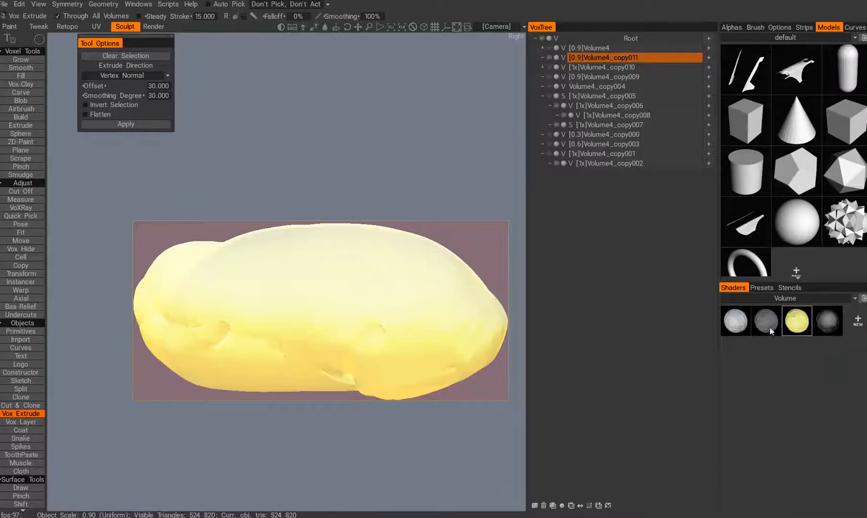
pyautogui.click(828, 320)
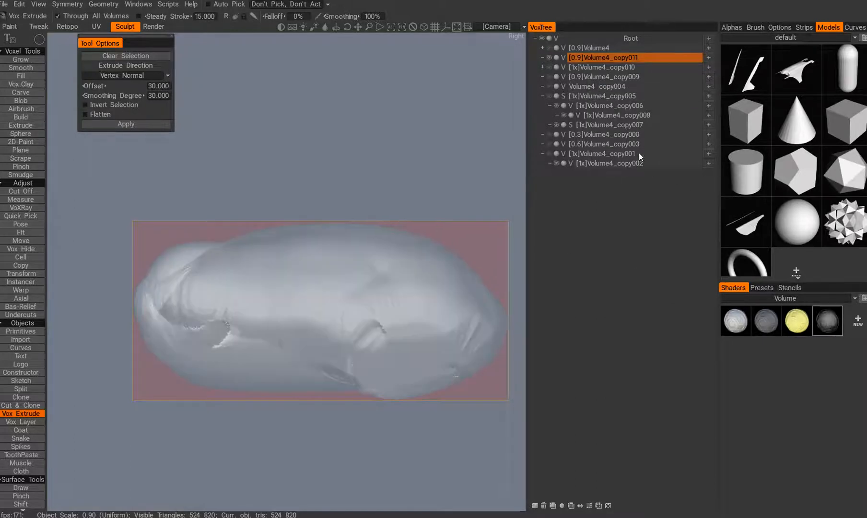
pyautogui.keyDown('alt'); pyautogui.moveTo(422, 201); pyautogui.dragTo(367, 366); pyautogui.keyUp('alt')
pyautogui.scroll(3, 326, 254)
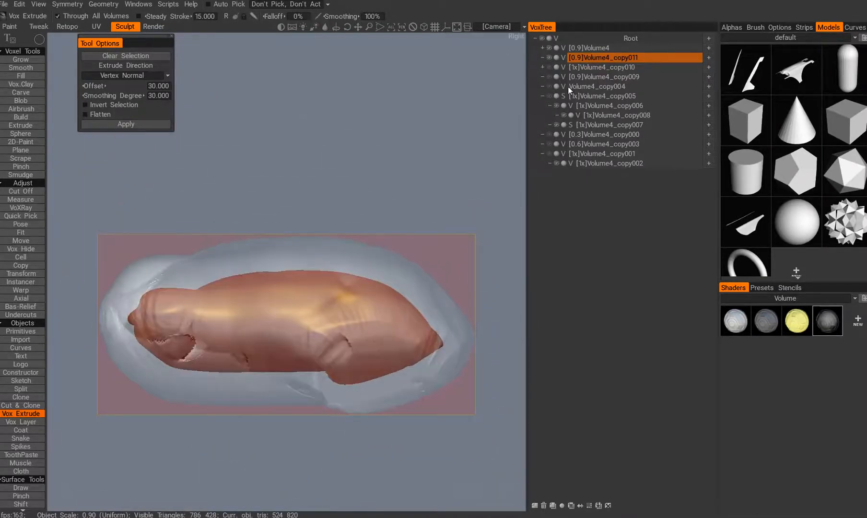
# Try the dark grey Volume shader and ghosting on the extruded copy, and return it to the transparent shader
pyautogui.click(797, 320)
pyautogui.click(761, 323)
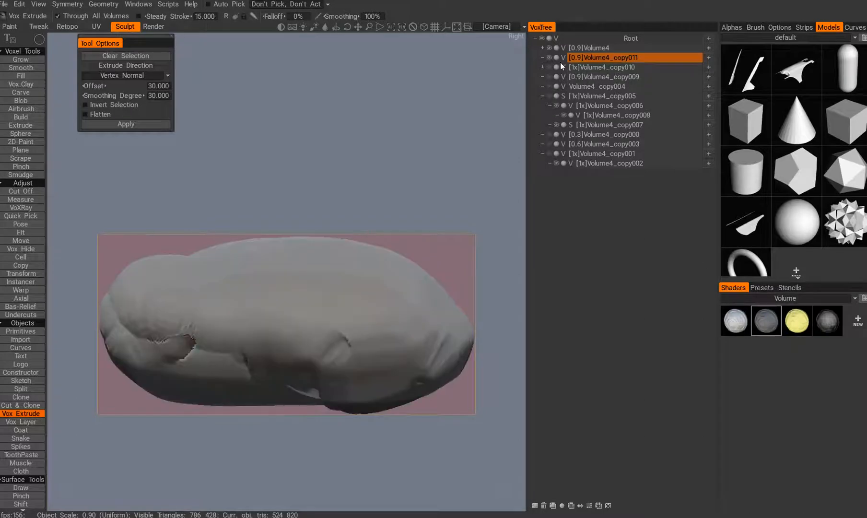
pyautogui.click(546, 78)
pyautogui.keyDown('alt'); pyautogui.moveTo(404, 246); pyautogui.dragTo(379, 273); pyautogui.keyUp('alt')
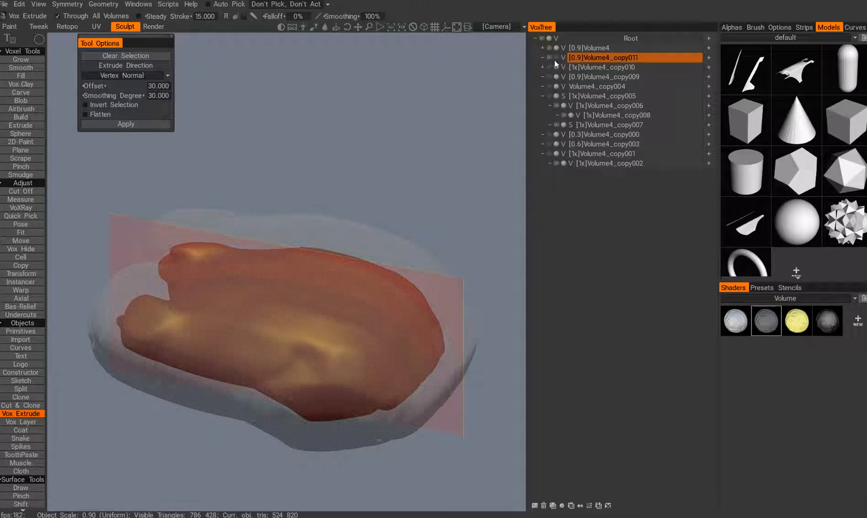
pyautogui.keyDown('alt'); pyautogui.moveTo(329, 305); pyautogui.dragTo(309, 284); pyautogui.keyUp('alt')
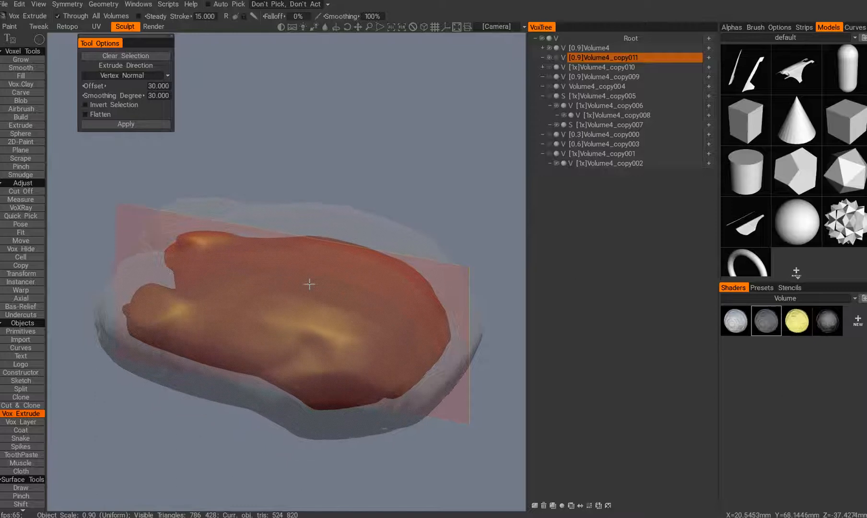
pyautogui.keyDown('alt'); pyautogui.moveTo(280, 322); pyautogui.dragTo(327, 242); pyautogui.keyUp('alt')
pyautogui.keyDown('alt'); pyautogui.moveTo(327, 242); pyautogui.dragTo(345, 249, button='middle'); pyautogui.keyUp('alt')
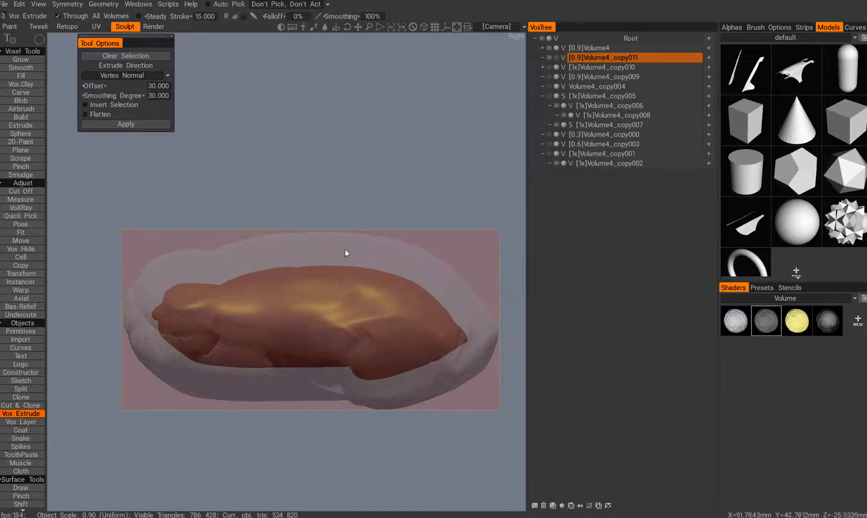
pyautogui.press('Escape')
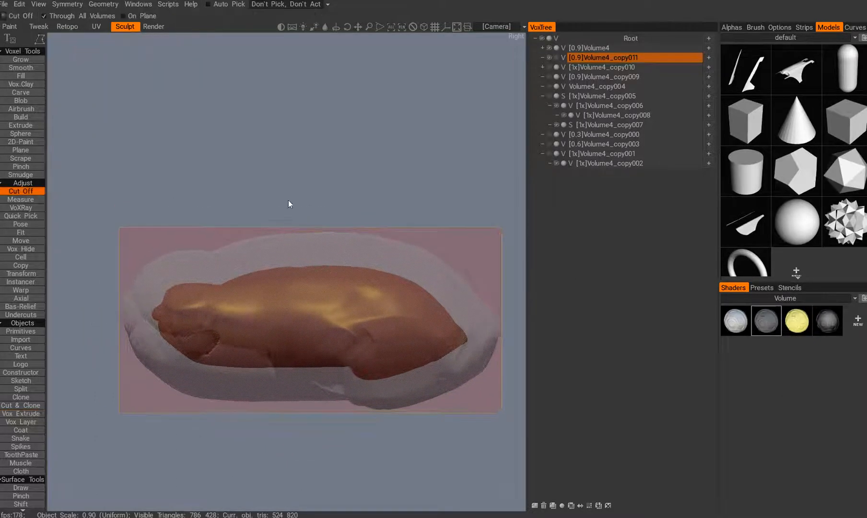
pyautogui.keyDown('alt'); pyautogui.moveTo(327, 244); pyautogui.dragTo(336, 245); pyautogui.keyUp('alt')
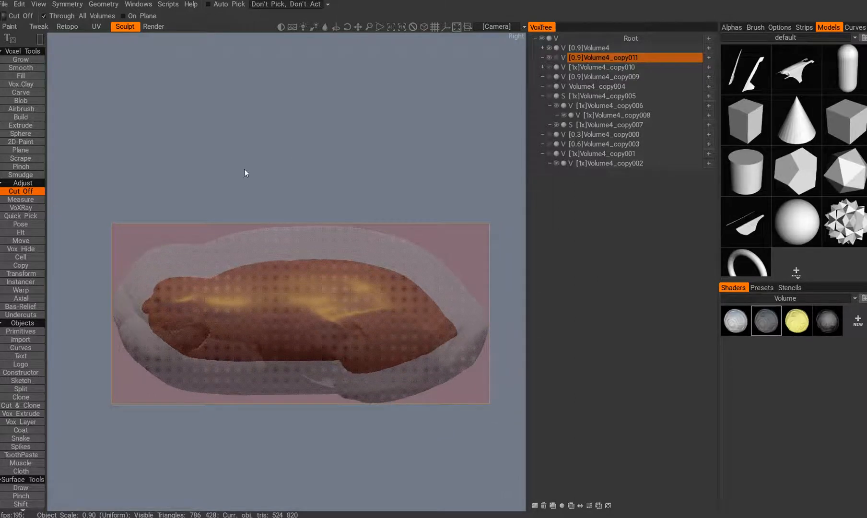
pyautogui.click(556, 58)
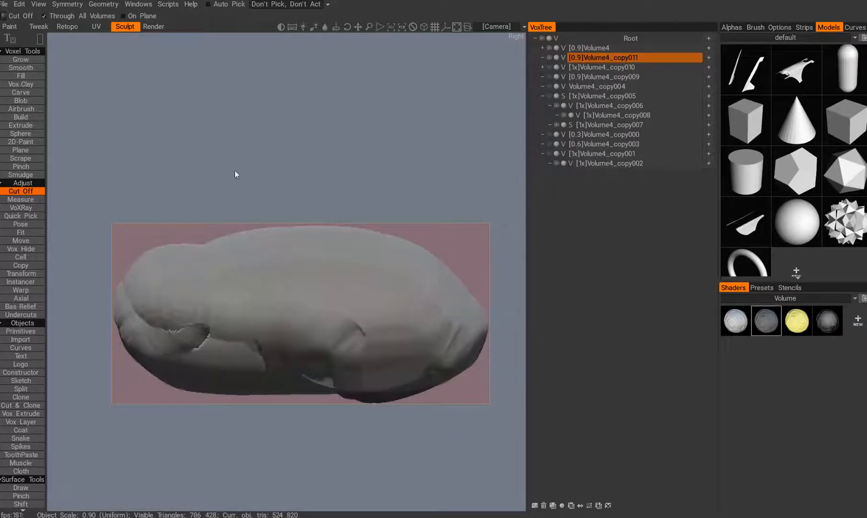
pyautogui.keyDown('alt'); pyautogui.moveTo(433, 286); pyautogui.dragTo(403, 278); pyautogui.keyUp('alt')
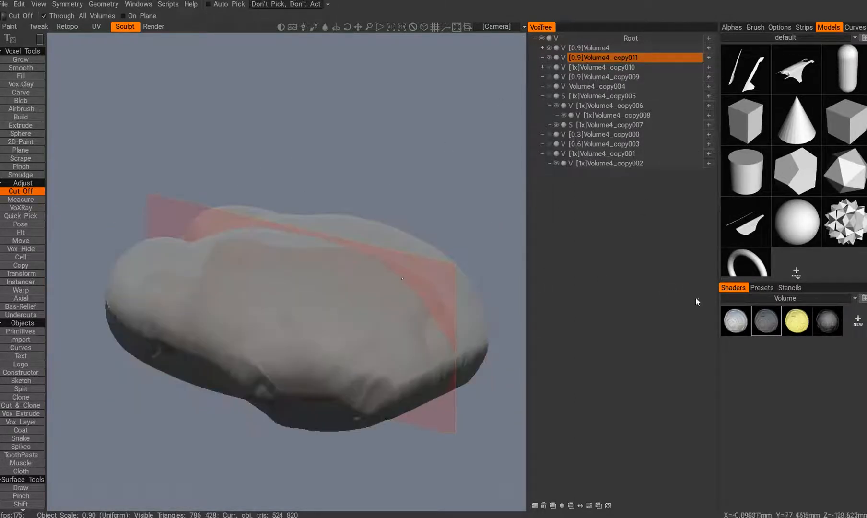
pyautogui.click(821, 325)
# Set up Vox Hide with a closed spline selection outline in the right side view of the extruded copy
pyautogui.keyDown('alt'); pyautogui.moveTo(346, 361); pyautogui.dragTo(237, 209); pyautogui.keyUp('alt')
pyautogui.keyDown('alt'); pyautogui.moveTo(237, 209); pyautogui.dragTo(267, 200, button='middle'); pyautogui.keyUp('alt')
pyautogui.keyDown('alt'); pyautogui.moveTo(217, 288); pyautogui.dragTo(235, 302, button='middle'); pyautogui.keyUp('alt')
pyautogui.keyDown('alt'); pyautogui.moveTo(235, 302); pyautogui.dragTo(267, 329, button='right'); pyautogui.keyUp('alt')
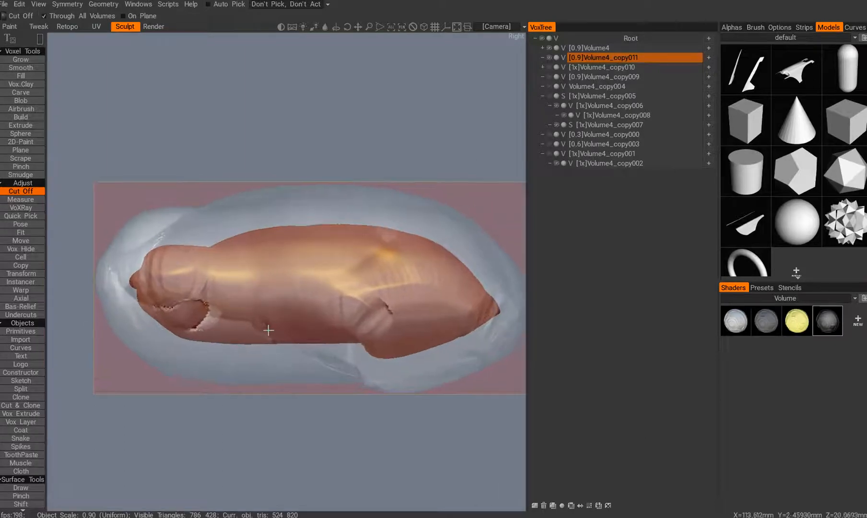
pyautogui.keyDown('alt'); pyautogui.moveTo(267, 329); pyautogui.dragTo(264, 344, button='middle'); pyautogui.keyUp('alt')
pyautogui.keyDown('alt'); pyautogui.moveTo(312, 358); pyautogui.dragTo(298, 345, button='middle'); pyautogui.keyUp('alt')
pyautogui.keyDown('alt'); pyautogui.moveTo(330, 302); pyautogui.dragTo(310, 296, button='middle'); pyautogui.keyUp('alt')
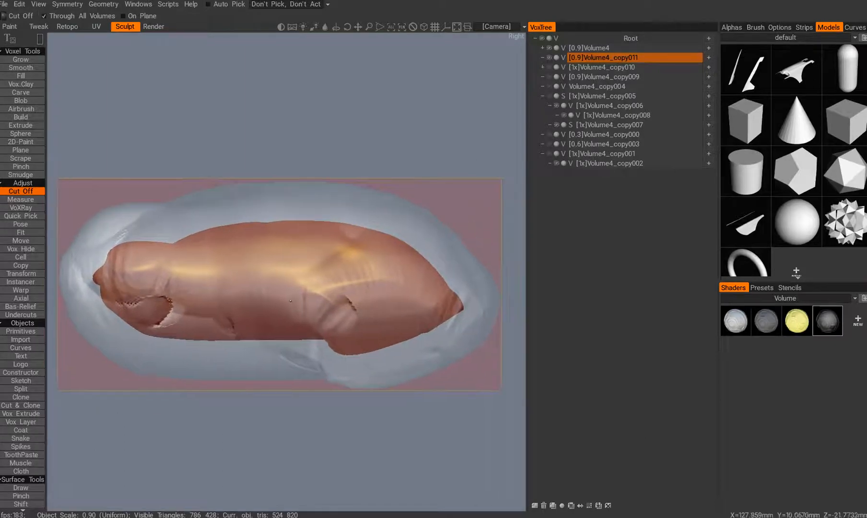
pyautogui.press('e')
pyautogui.click(390, 289)
pyautogui.keyDown('alt'); pyautogui.moveTo(360, 283); pyautogui.dragTo(386, 273, button='middle'); pyautogui.keyUp('alt')
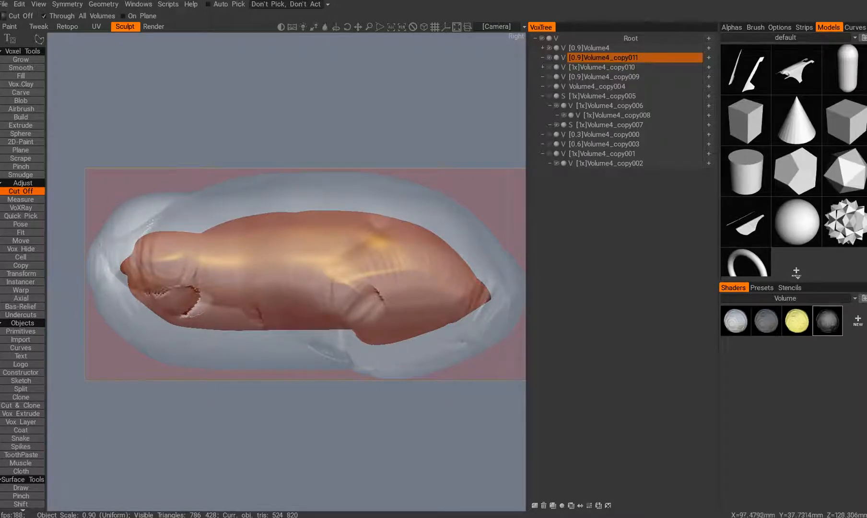
pyautogui.keyDown('alt'); pyautogui.moveTo(86, 215); pyautogui.dragTo(117, 231, button='middle'); pyautogui.keyUp('alt')
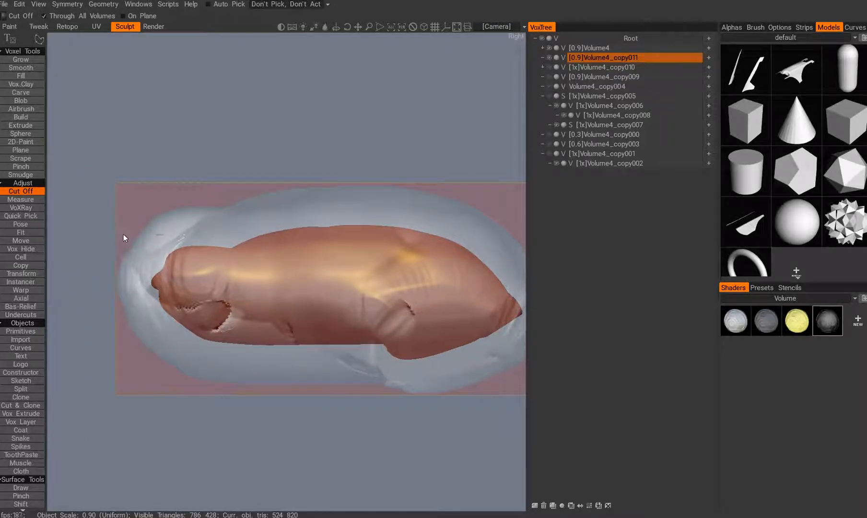
pyautogui.click(20, 248)
pyautogui.moveTo(230, 266)
pyautogui.keyDown('alt'); pyautogui.mouseDown(button='middle')
pyautogui.moveTo(211, 267)
pyautogui.moveTo(221, 266)
pyautogui.mouseUp(button='middle'); pyautogui.keyUp('alt')
pyautogui.press('e')
pyautogui.press('e')
pyautogui.click(448, 241)
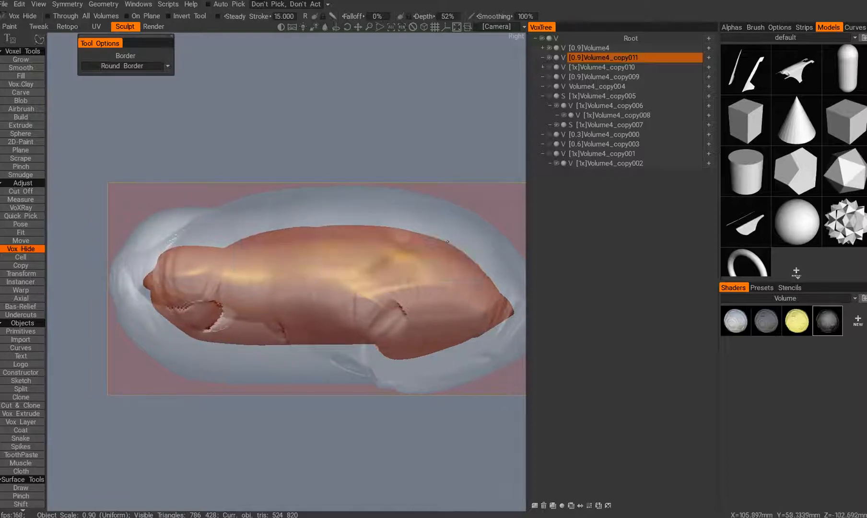
# Draw a closed spline following the inner body's upper silhouette from nose to tail and looping around the shell's upper part
pyautogui.click(80, 196)
pyautogui.click(102, 262)
pyautogui.click(129, 267)
pyautogui.click(175, 241)
pyautogui.click(232, 232)
pyautogui.moveTo(252, 233); pyautogui.dragTo(170, 229, button='middle')
pyautogui.click(281, 213)
pyautogui.click(356, 231)
pyautogui.click(416, 268)
pyautogui.click(437, 311)
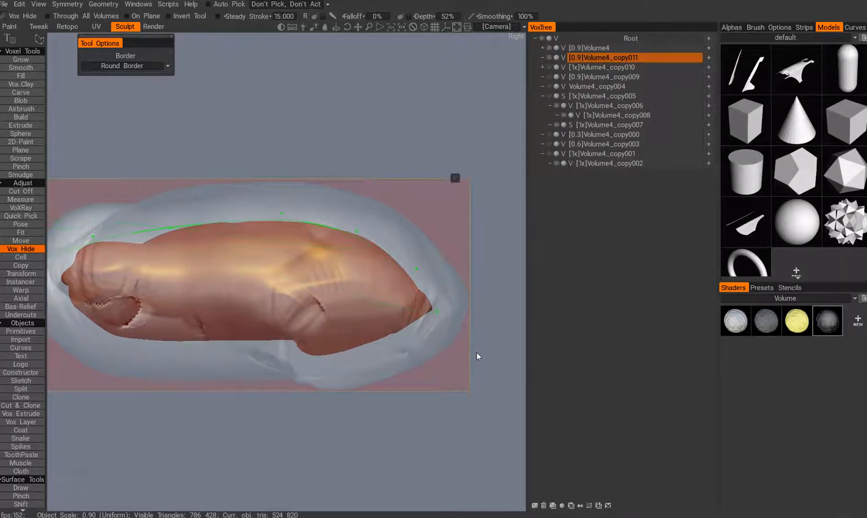
pyautogui.click(491, 355)
pyautogui.click(490, 100)
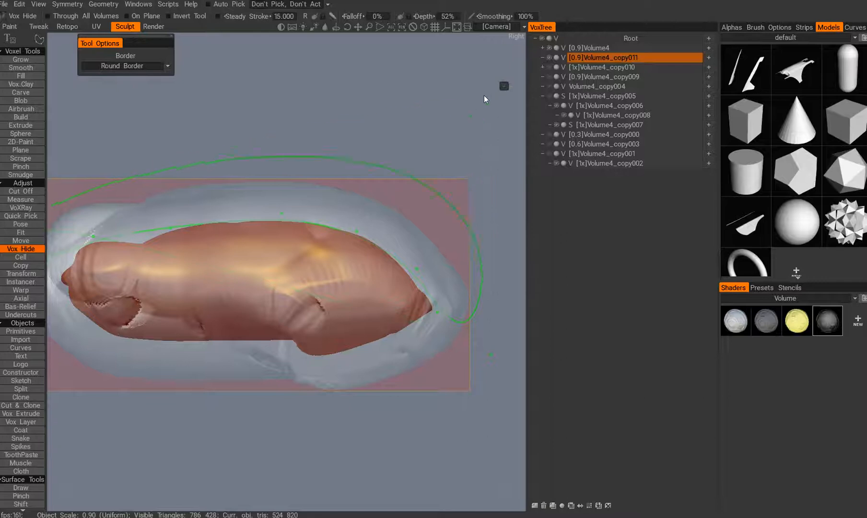
# Fine-tune the closed spline along the inner body's upper silhouette and hide the part of the shell it encloses
pyautogui.moveTo(115, 186); pyautogui.dragTo(204, 194, button='middle')
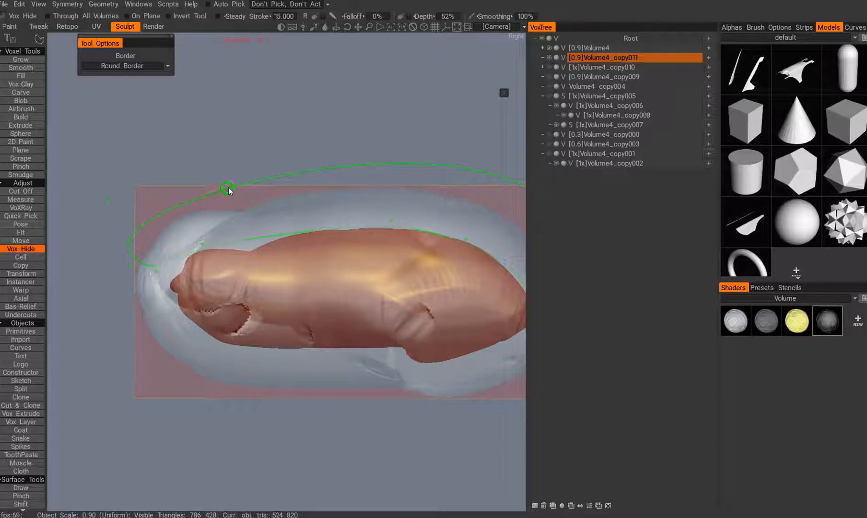
pyautogui.moveTo(229, 240); pyautogui.dragTo(73, 234, button='middle')
pyautogui.moveTo(311, 232); pyautogui.dragTo(317, 239)
pyautogui.moveTo(403, 277); pyautogui.dragTo(452, 271, button='middle')
pyautogui.moveTo(127, 238)
pyautogui.mouseDown()
pyautogui.moveTo(127, 249)
pyautogui.moveTo(133, 238)
pyautogui.mouseUp()
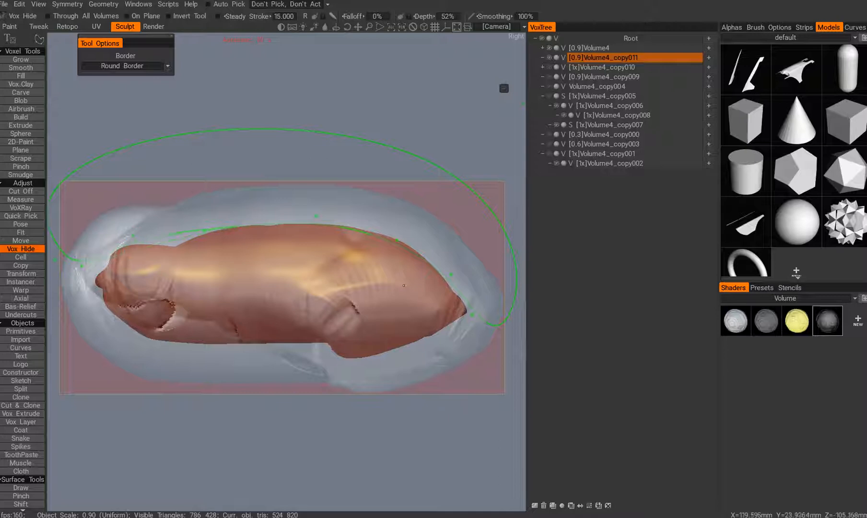
pyautogui.press('Return')
pyautogui.moveTo(349, 334)
pyautogui.keyDown('alt'); pyautogui.mouseDown()
pyautogui.moveTo(316, 357)
pyautogui.moveTo(269, 372)
pyautogui.moveTo(238, 329)
pyautogui.moveTo(258, 379)
pyautogui.mouseUp(); pyautogui.keyUp('alt')
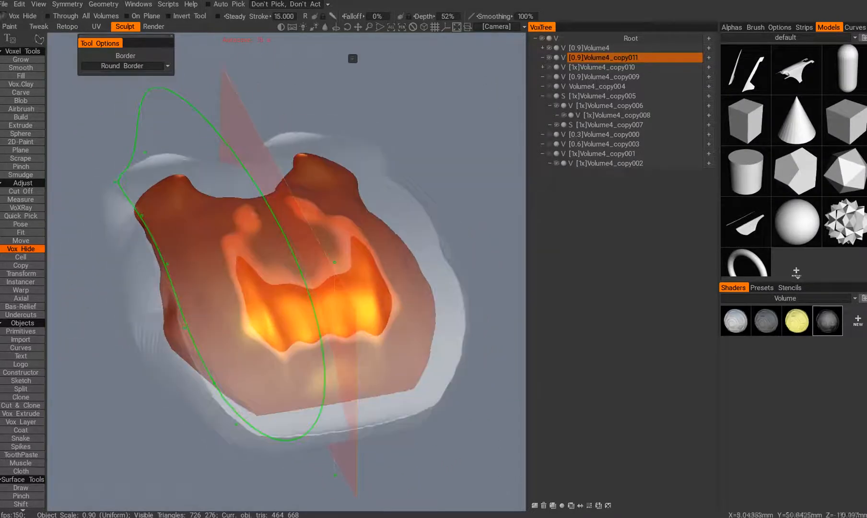
# Try the dark grey Volume shader on the trimmed shell and return it to the transparent shader
pyautogui.click(755, 330)
pyautogui.keyDown('alt'); pyautogui.moveTo(364, 307); pyautogui.dragTo(388, 295); pyautogui.keyUp('alt')
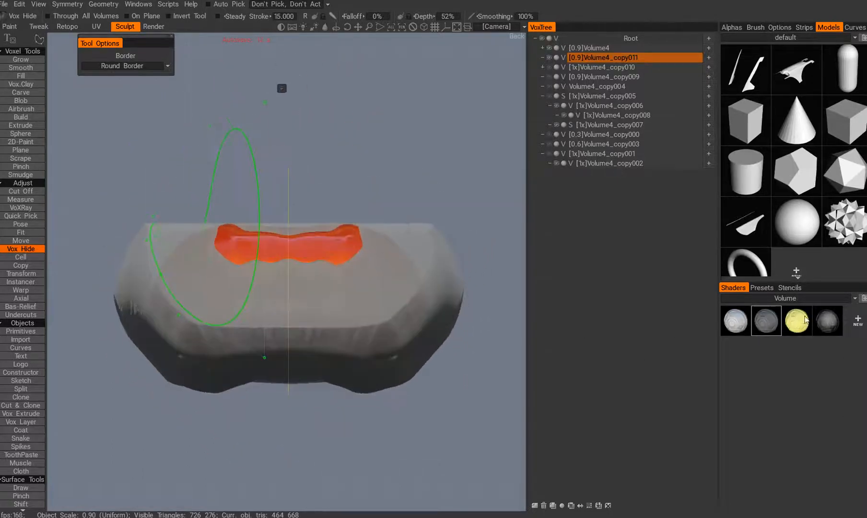
pyautogui.click(828, 321)
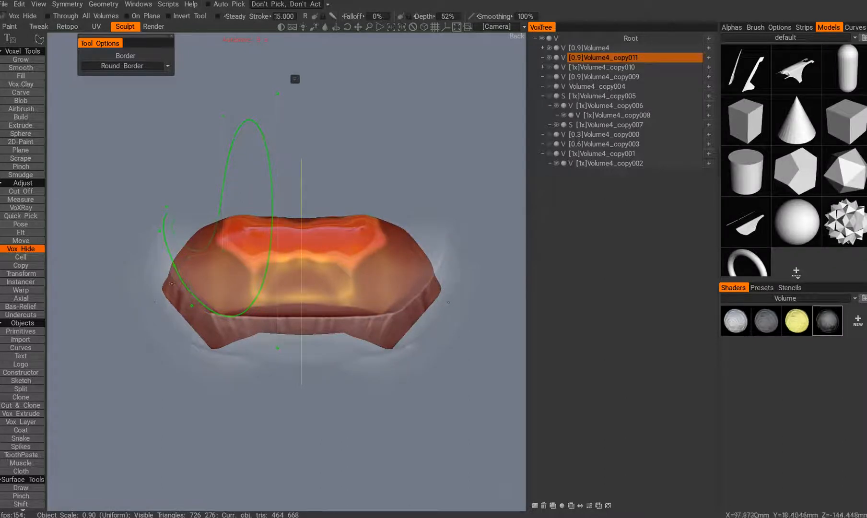
# In the back view, outline the area above the inner body's upper edge with a closed spline and hide the enclosed shell
pyautogui.press('space')
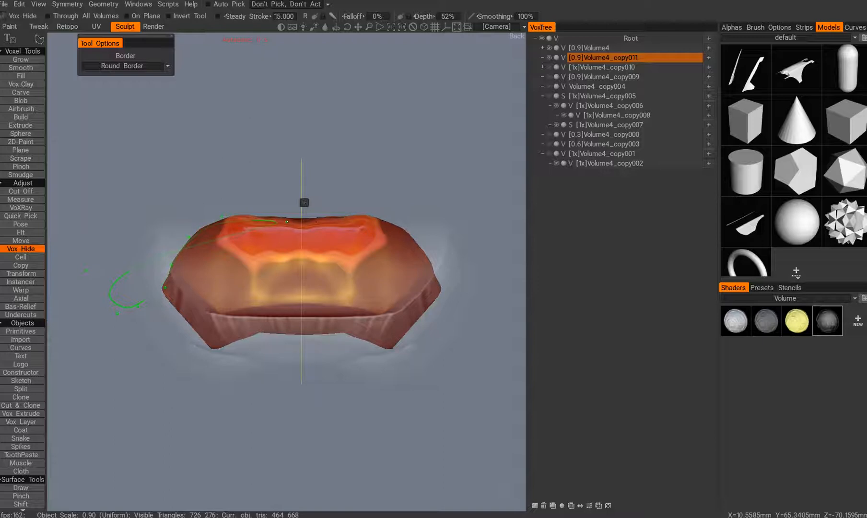
pyautogui.moveTo(304, 203); pyautogui.dragTo(305, 212, button='middle')
pyautogui.click(331, 227)
pyautogui.click(347, 122)
pyautogui.click(149, 115)
pyautogui.click(332, 227)
pyautogui.moveTo(288, 231); pyautogui.dragTo(332, 227)
pyautogui.moveTo(190, 246); pyautogui.dragTo(194, 244)
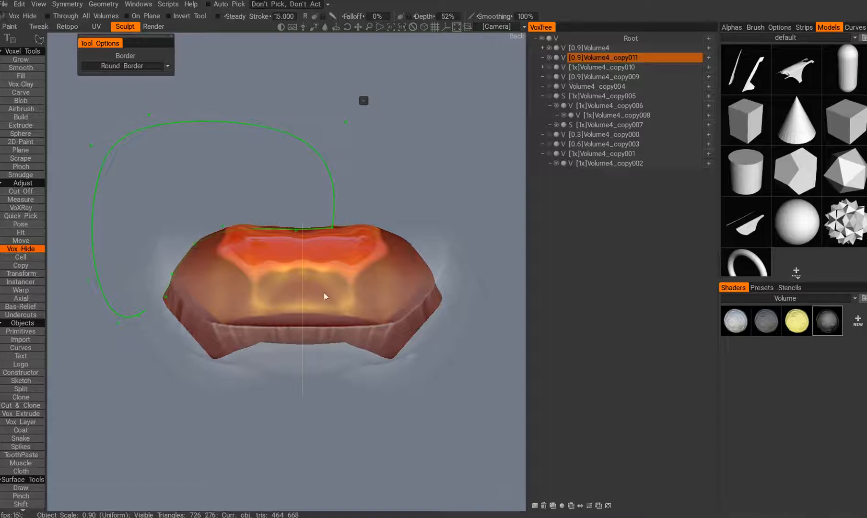
pyautogui.press('Return')
pyautogui.keyDown('alt'); pyautogui.moveTo(215, 277); pyautogui.dragTo(321, 259); pyautogui.keyUp('alt')
# Show the shell from the top and clear the old Vox Hide spline to start a fresh outline
pyautogui.press('t')
pyautogui.keyDown('alt'); pyautogui.moveTo(321, 259); pyautogui.dragTo(287, 292, button='middle'); pyautogui.keyUp('alt')
pyautogui.keyDown('alt'); pyautogui.moveTo(287, 292); pyautogui.dragTo(298, 164, button='right'); pyautogui.keyUp('alt')
pyautogui.moveTo(299, 164)
pyautogui.keyDown('alt'); pyautogui.mouseDown(button='middle')
pyautogui.moveTo(324, 153)
pyautogui.moveTo(308, 156)
pyautogui.mouseUp(button='middle'); pyautogui.keyUp('alt')
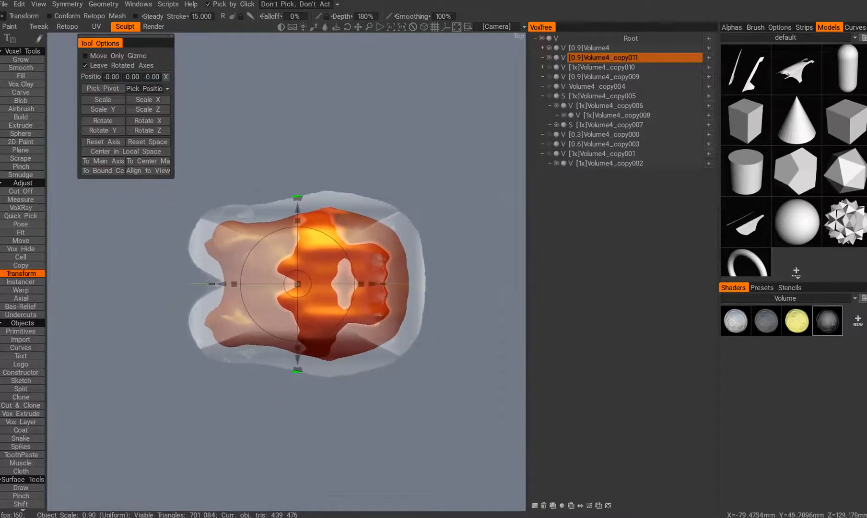
pyautogui.keyDown('alt'); pyautogui.moveTo(252, 343); pyautogui.dragTo(189, 308, button='right'); pyautogui.keyUp('alt')
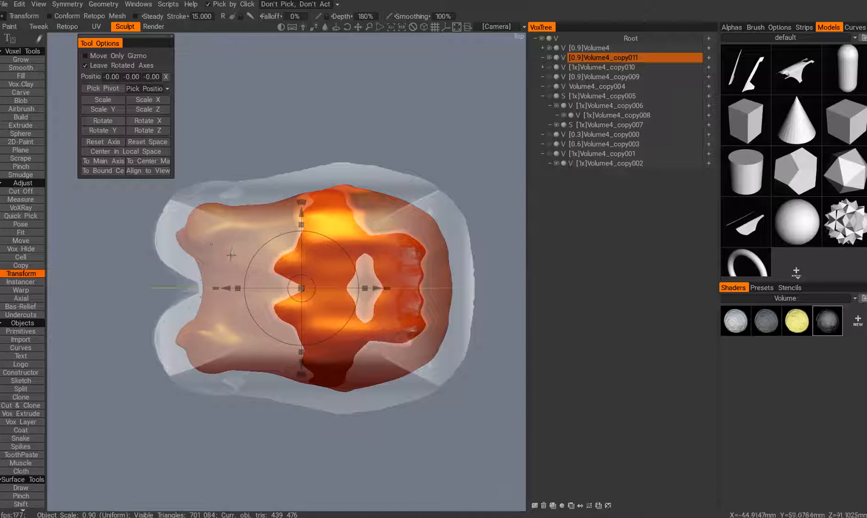
pyautogui.keyDown('alt'); pyautogui.moveTo(230, 255); pyautogui.dragTo(220, 262, button='middle'); pyautogui.keyUp('alt')
pyautogui.keyDown('alt'); pyautogui.moveTo(220, 261); pyautogui.dragTo(239, 281, button='right'); pyautogui.keyUp('alt')
pyautogui.keyDown('alt'); pyautogui.moveTo(231, 232); pyautogui.dragTo(214, 253); pyautogui.keyUp('alt')
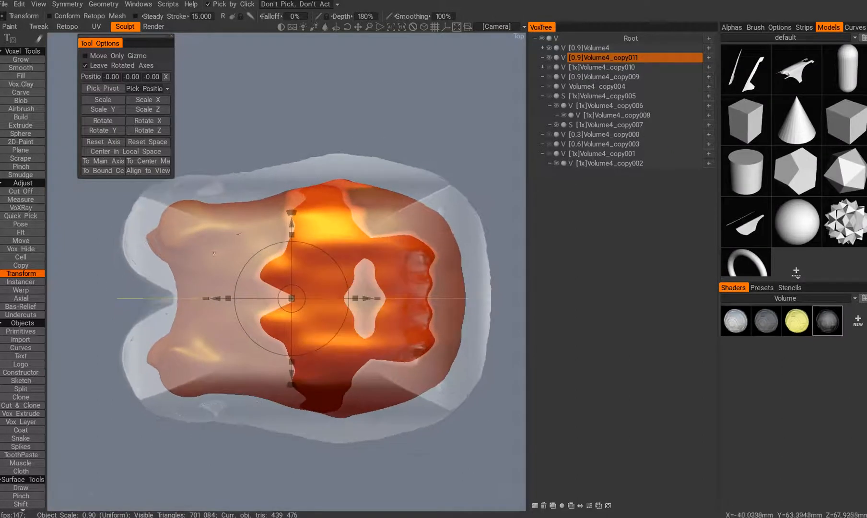
pyautogui.rightClick(261, 244)
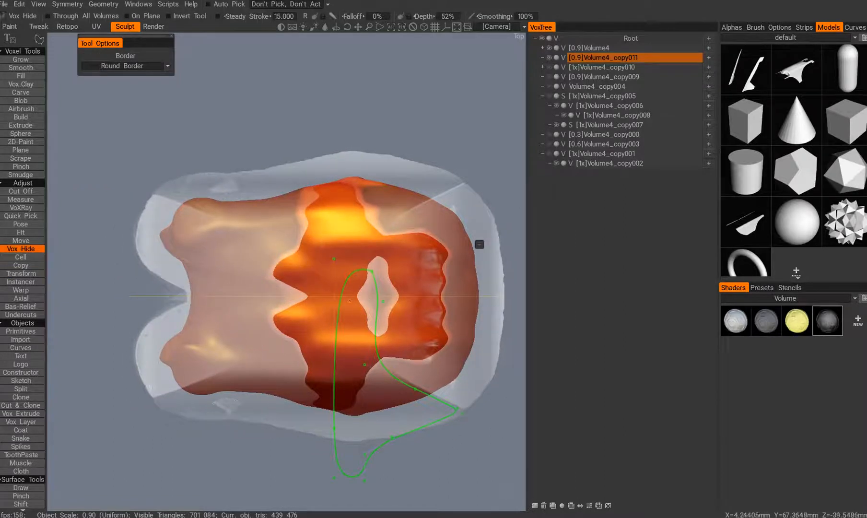
pyautogui.press('Escape')
pyautogui.keyDown('alt'); pyautogui.moveTo(369, 252); pyautogui.dragTo(352, 245, button='middle'); pyautogui.keyUp('alt')
pyautogui.press('e')
pyautogui.click(445, 237)
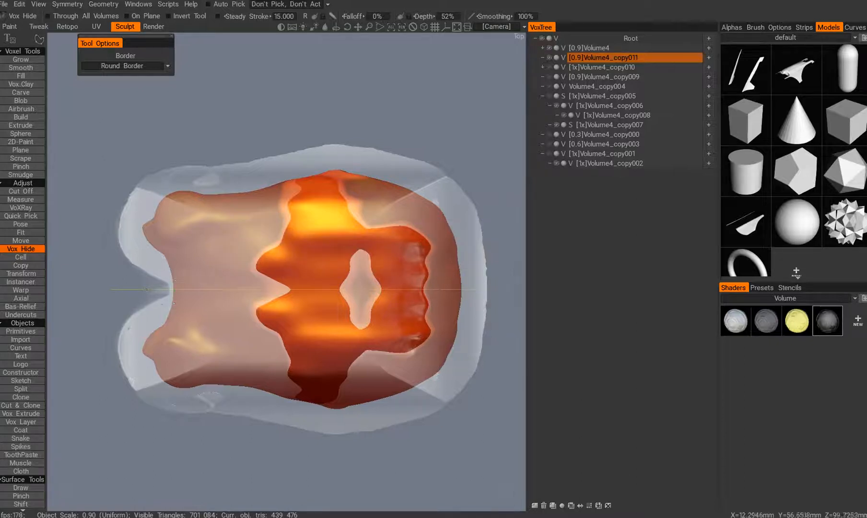
# Draw a spline around one half of the inner body's top-view silhouette from nose to tail and adjust its points to the contour
pyautogui.click(171, 269)
pyautogui.click(151, 246)
pyautogui.click(154, 218)
pyautogui.click(170, 191)
pyautogui.click(229, 195)
pyautogui.click(322, 177)
pyautogui.click(383, 181)
pyautogui.click(438, 212)
pyautogui.click(456, 247)
pyautogui.click(460, 308)
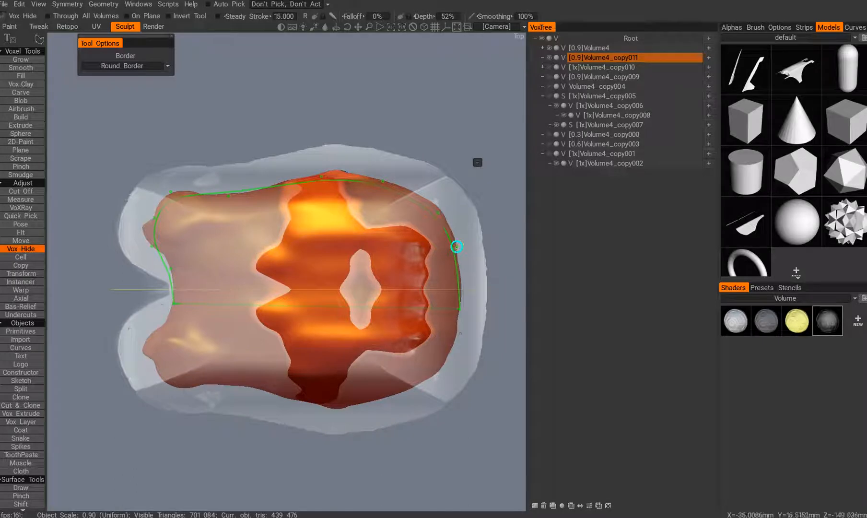
pyautogui.moveTo(382, 180); pyautogui.dragTo(388, 175)
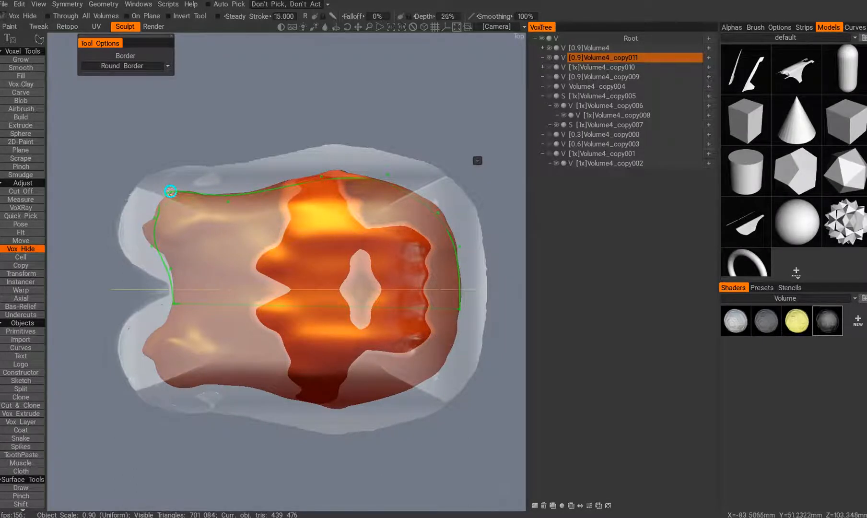
pyautogui.moveTo(228, 202); pyautogui.dragTo(236, 205)
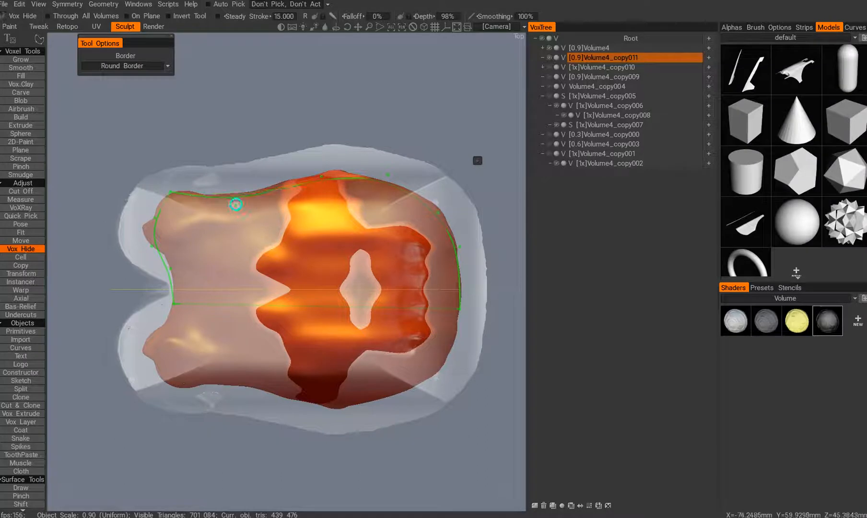
# Try hiding the shell area inside the top-view outline and undo it
pyautogui.press('Return')
pyautogui.keyDown('alt'); pyautogui.moveTo(372, 395); pyautogui.dragTo(261, 334); pyautogui.keyUp('alt')
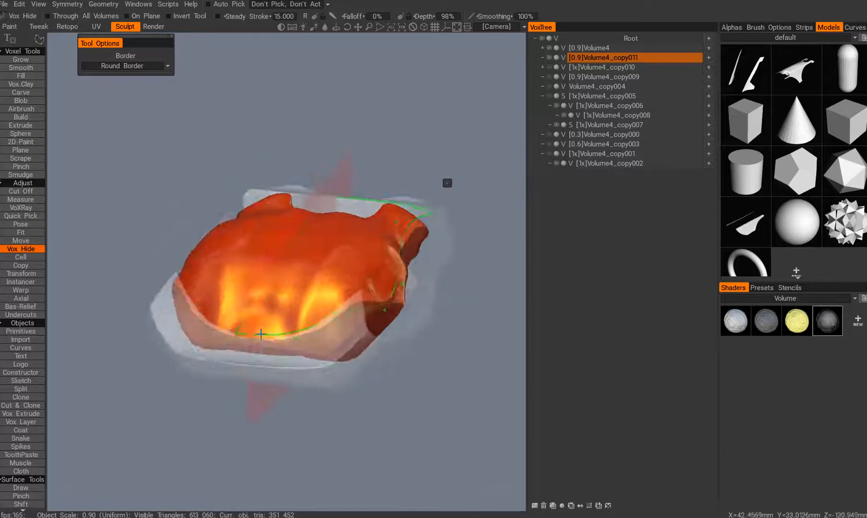
pyautogui.keyDown('alt'); pyautogui.moveTo(447, 183); pyautogui.dragTo(478, 160); pyautogui.keyUp('alt')
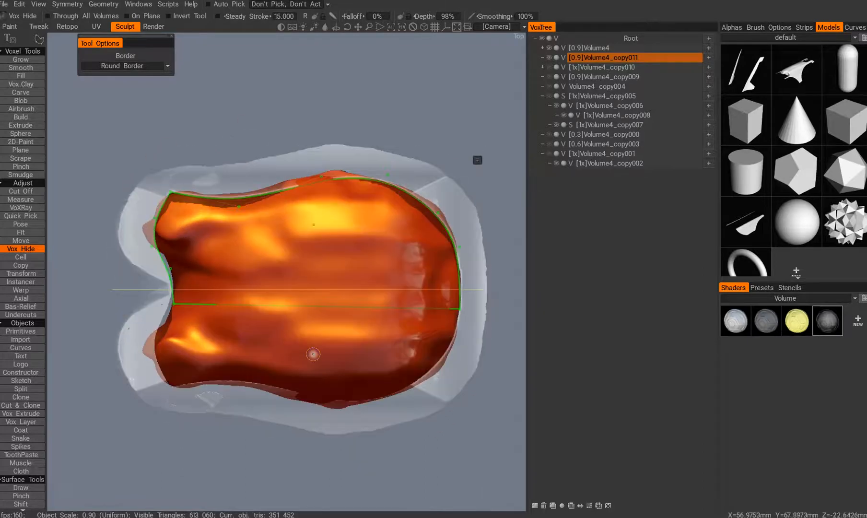
pyautogui.hotkey('ctrl', 'z')
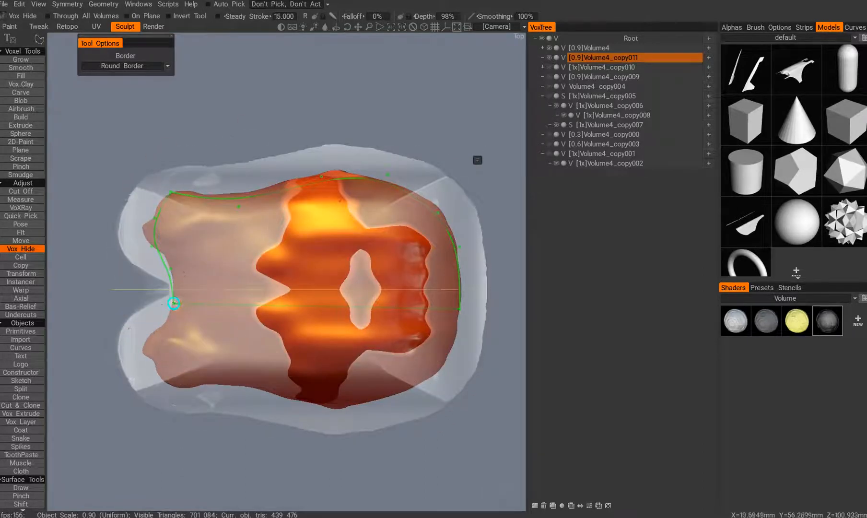
# Shift the outline's nose-end point across the symmetry plane, try Vox Hide with Invert Tool enabled, and undo the operation
pyautogui.moveTo(174, 303)
pyautogui.mouseDown()
pyautogui.moveTo(165, 313)
pyautogui.moveTo(172, 310)
pyautogui.mouseUp()
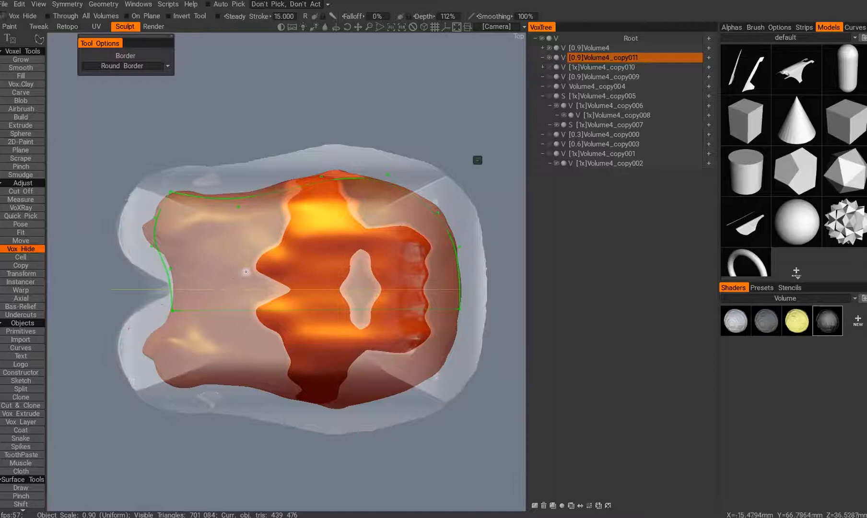
pyautogui.moveTo(246, 272); pyautogui.dragTo(238, 287, button='middle')
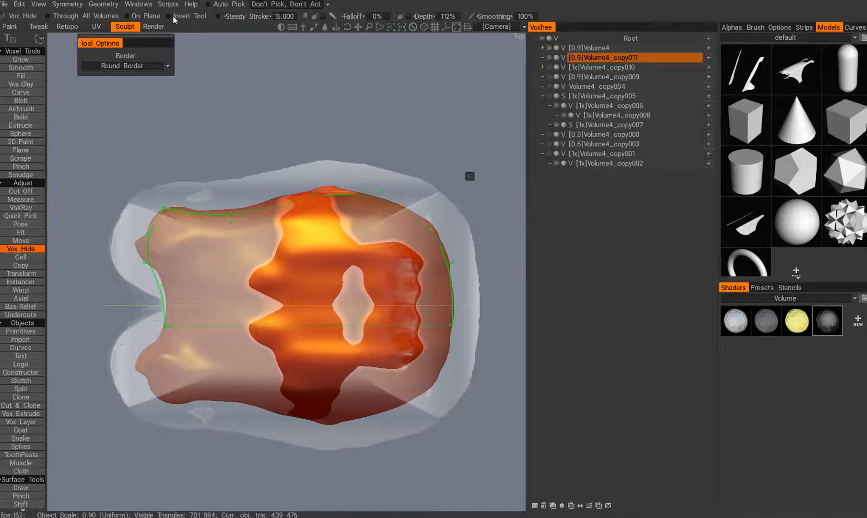
pyautogui.moveTo(206, 234); pyautogui.dragTo(203, 240, button='middle')
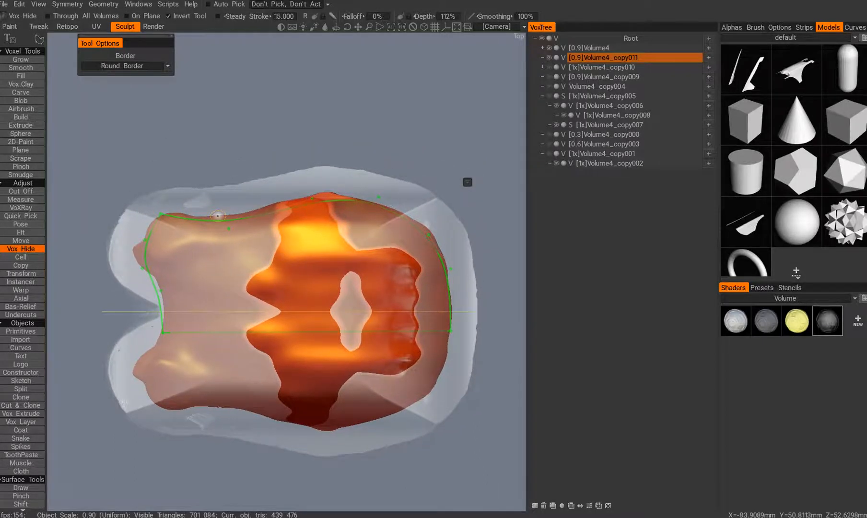
pyautogui.press('Return')
pyautogui.moveTo(291, 319)
pyautogui.keyDown('alt'); pyautogui.mouseDown()
pyautogui.moveTo(334, 252)
pyautogui.moveTo(252, 356)
pyautogui.moveTo(243, 340)
pyautogui.mouseUp(); pyautogui.keyUp('alt')
pyautogui.hotkey('ctrl', 'z')
pyautogui.moveTo(250, 275); pyautogui.dragTo(251, 285, button='middle')
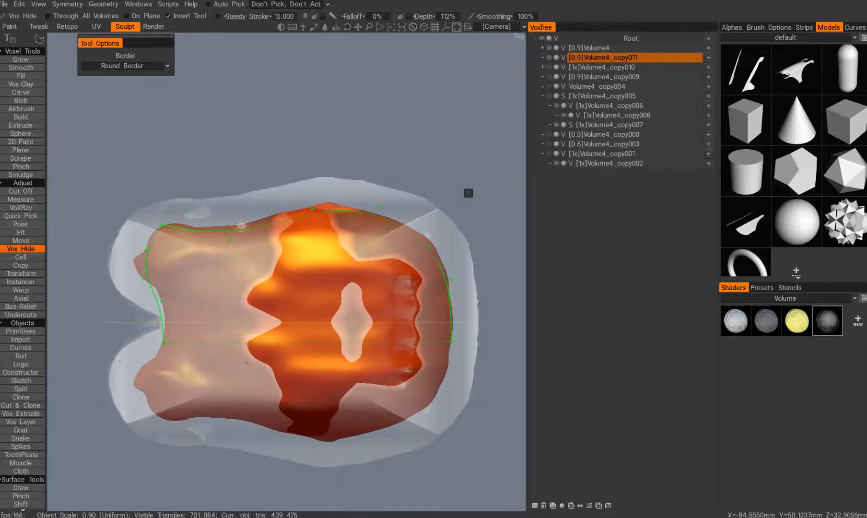
# Refine the spline at the inner body's nose by moving one point onto the contour and adding another near the centre line
pyautogui.moveTo(182, 240); pyautogui.dragTo(203, 227, button='middle')
pyautogui.keyDown('alt'); pyautogui.moveTo(229, 358); pyautogui.dragTo(250, 357); pyautogui.keyUp('alt')
pyautogui.scroll(3, 211, 288)
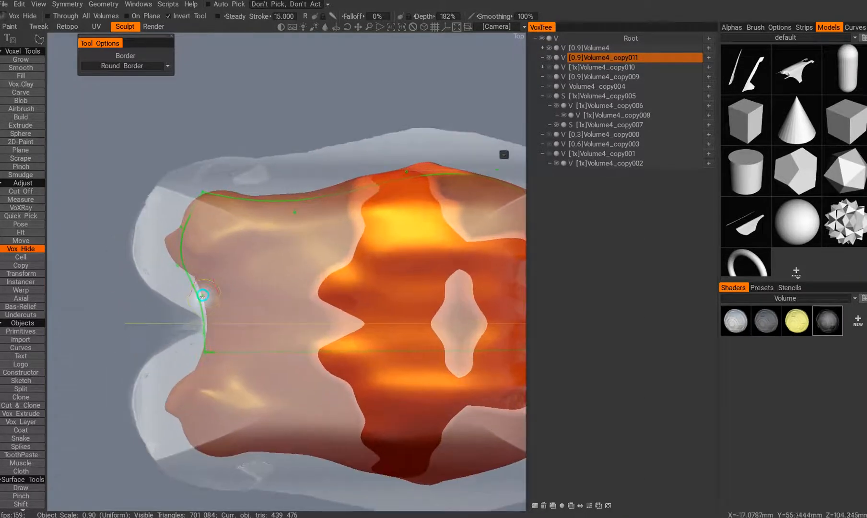
pyautogui.moveTo(209, 286); pyautogui.dragTo(204, 292)
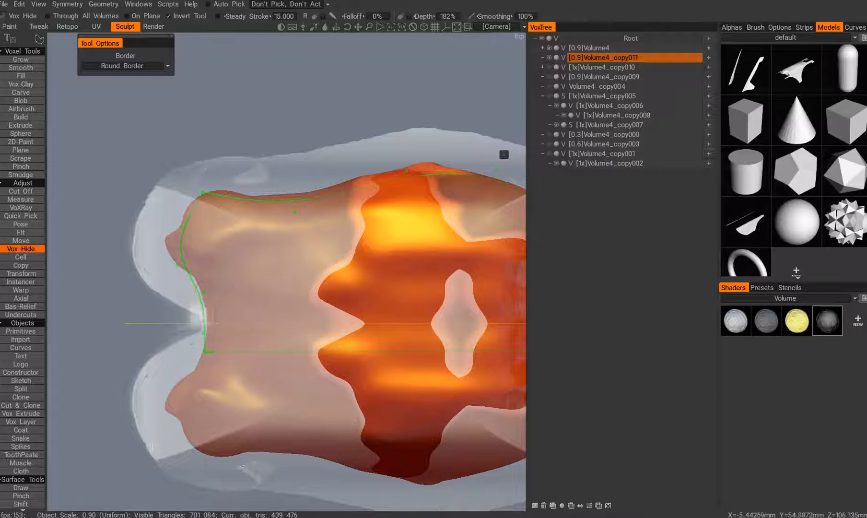
pyautogui.click(203, 311)
# Examine how the outline fits the shell and inner body from perspective, side and top views
pyautogui.keyDown('alt'); pyautogui.moveTo(162, 354); pyautogui.dragTo(243, 304); pyautogui.keyUp('alt')
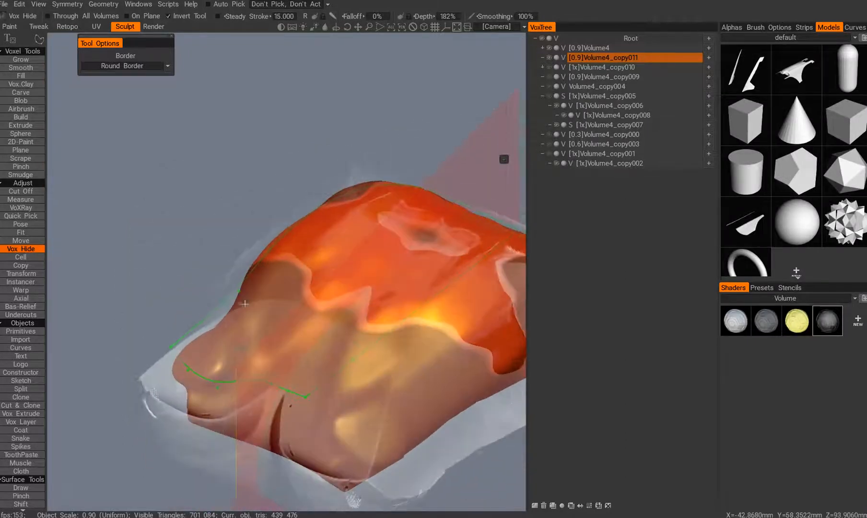
pyautogui.keyDown('alt'); pyautogui.moveTo(244, 304); pyautogui.dragTo(259, 359, button='right'); pyautogui.keyUp('alt')
pyautogui.keyDown('alt'); pyautogui.keyDown('shift'); pyautogui.moveTo(260, 397); pyautogui.dragTo(275, 383); pyautogui.keyUp('shift'); pyautogui.keyUp('alt')
pyautogui.keyDown('alt'); pyautogui.moveTo(278, 419); pyautogui.dragTo(261, 417, button='middle'); pyautogui.keyUp('alt')
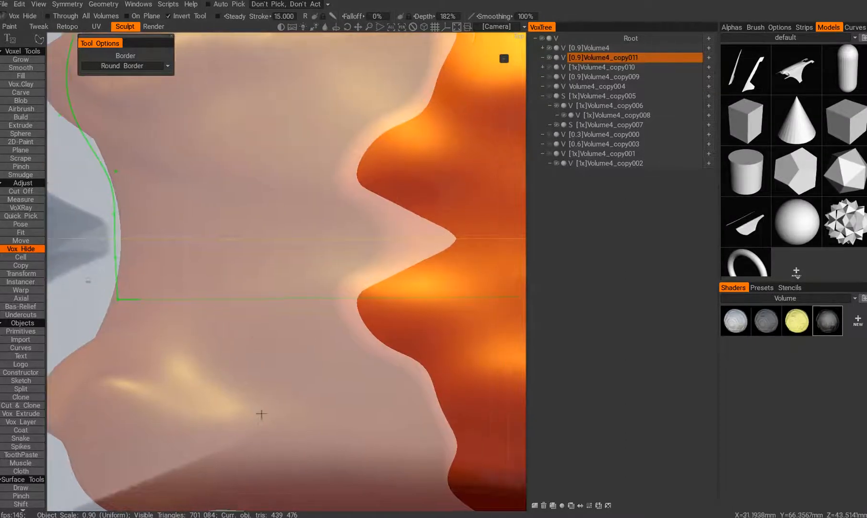
pyautogui.keyDown('alt'); pyautogui.moveTo(262, 416); pyautogui.dragTo(213, 381, button='right'); pyautogui.keyUp('alt')
pyautogui.keyDown('alt'); pyautogui.moveTo(213, 381); pyautogui.dragTo(258, 249); pyautogui.keyUp('alt')
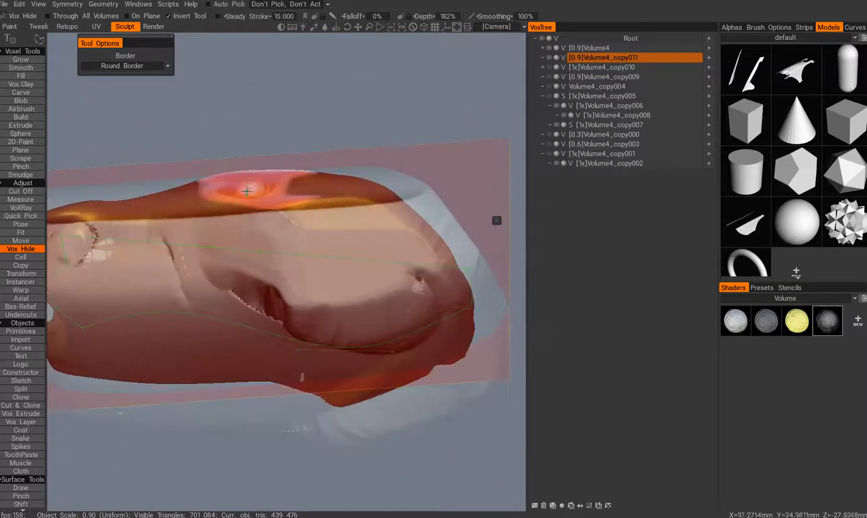
pyautogui.keyDown('alt'); pyautogui.keyDown('shift'); pyautogui.moveTo(250, 188); pyautogui.dragTo(190, 336); pyautogui.keyUp('shift'); pyautogui.keyUp('alt')
pyautogui.keyDown('alt'); pyautogui.moveTo(189, 336); pyautogui.dragTo(230, 355, button='middle'); pyautogui.keyUp('alt')
pyautogui.keyDown('alt'); pyautogui.moveTo(230, 355); pyautogui.dragTo(226, 335, button='right'); pyautogui.keyUp('alt')
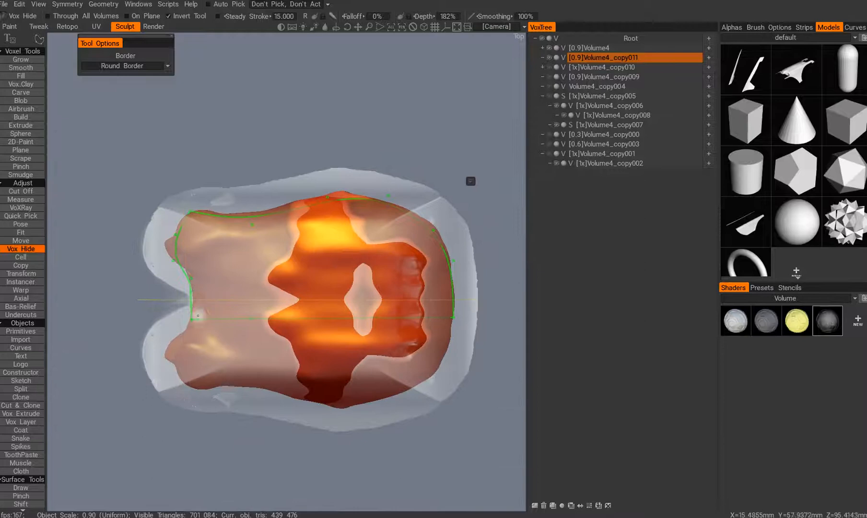
# Extend the spline's ends beyond the shell and bow its sides outward so it encloses the shell outside the inner silhouette
pyautogui.moveTo(190, 323); pyautogui.dragTo(98, 130)
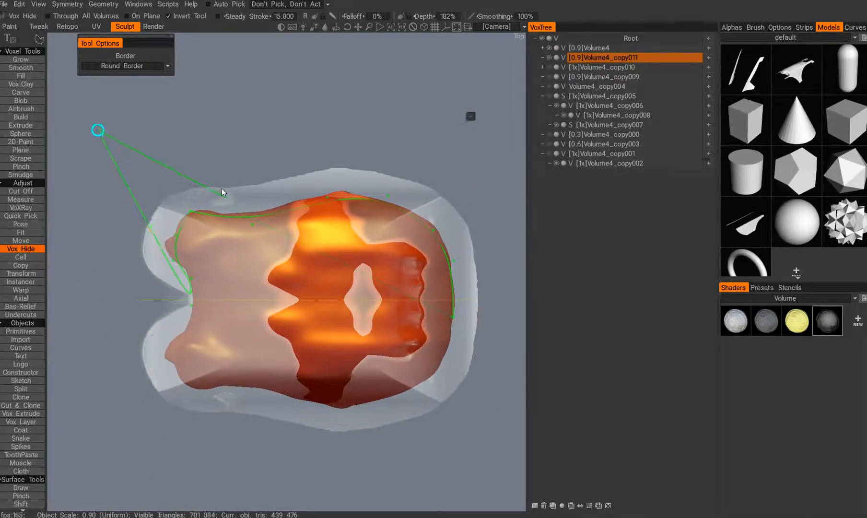
pyautogui.moveTo(452, 317); pyautogui.dragTo(494, 95)
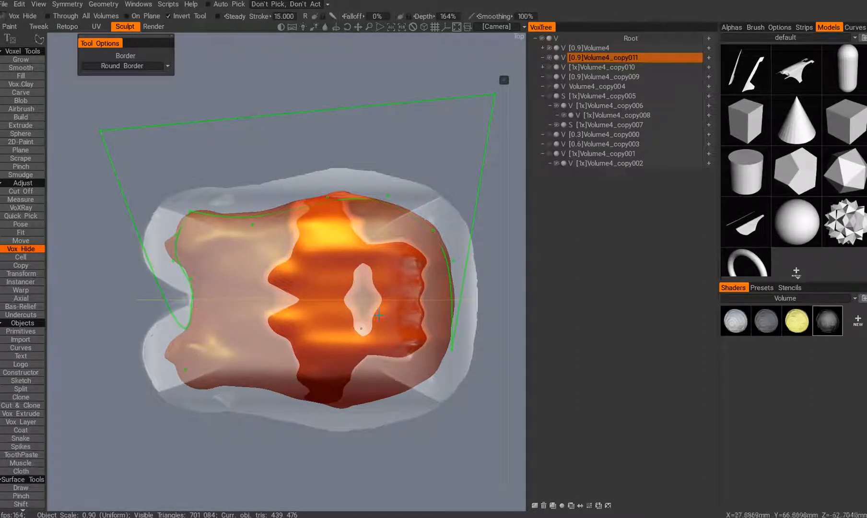
pyautogui.moveTo(379, 316); pyautogui.dragTo(371, 327, button='middle')
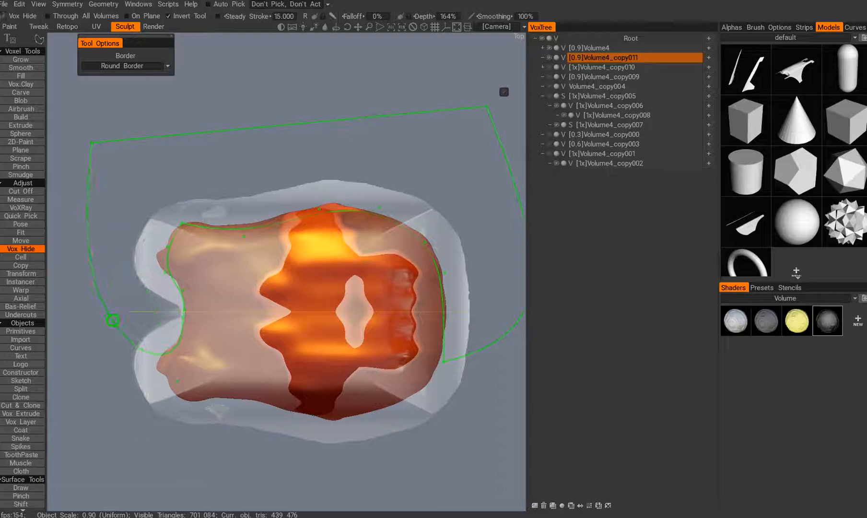
# Try Vox Hide on the extended outline with Invert Tool enabled and undo it
pyautogui.press('Return')
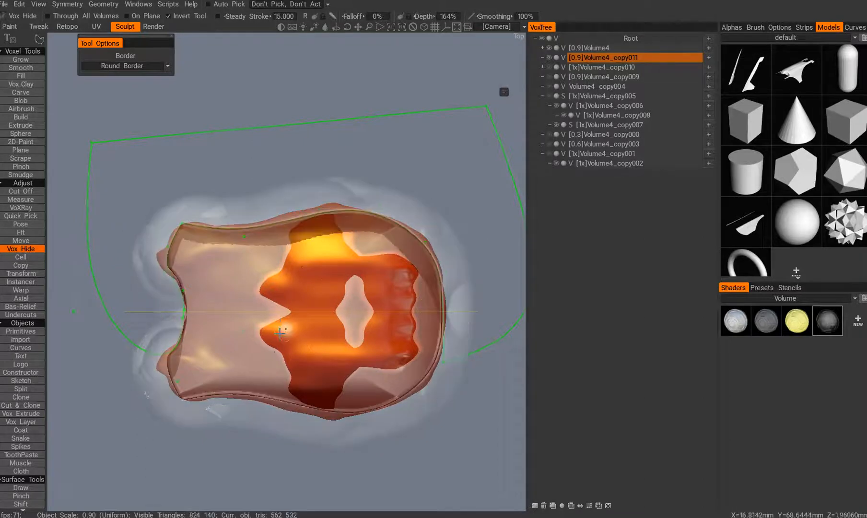
pyautogui.moveTo(286, 332); pyautogui.dragTo(284, 344, button='middle')
pyautogui.hotkey('ctrl', 'z')
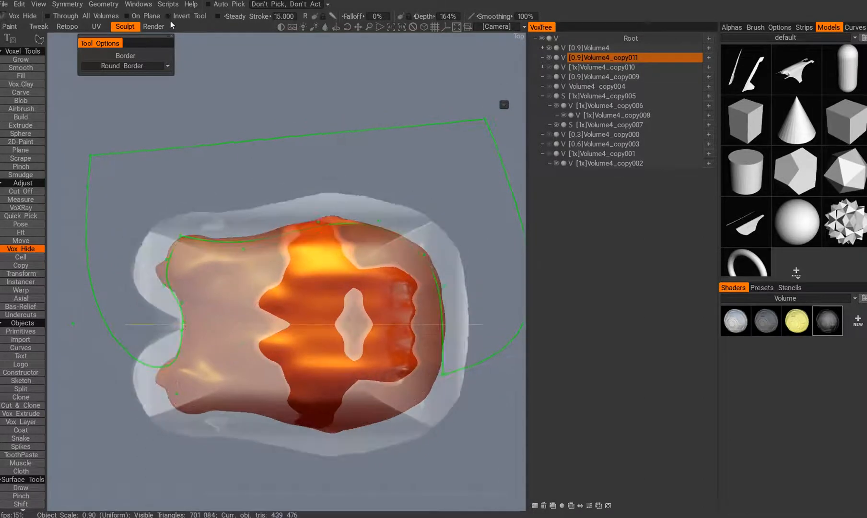
# Disable Invert Tool, hide the shell outside the inner body's top-view silhouette, and switch to Quick Pick
pyautogui.press('Return')
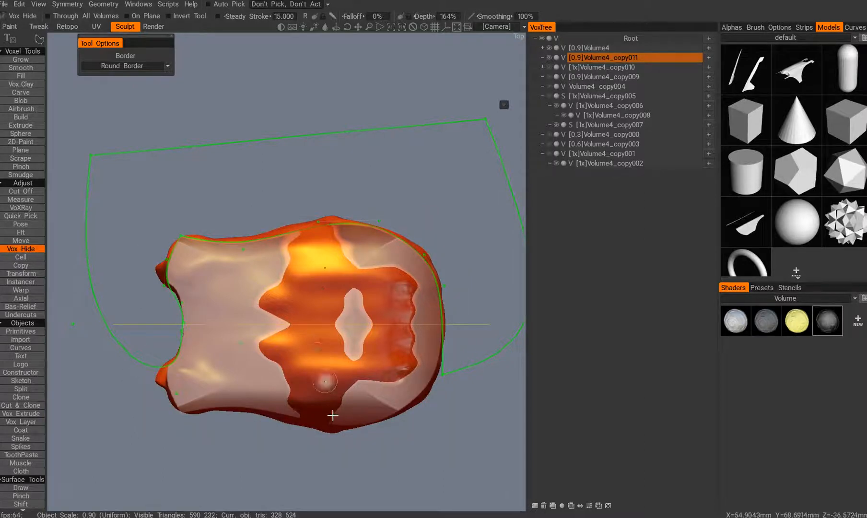
pyautogui.keyDown('alt'); pyautogui.moveTo(333, 422); pyautogui.dragTo(350, 231); pyautogui.keyUp('alt')
pyautogui.press('h')
pyautogui.moveTo(352, 204); pyautogui.dragTo(331, 177, button='middle')
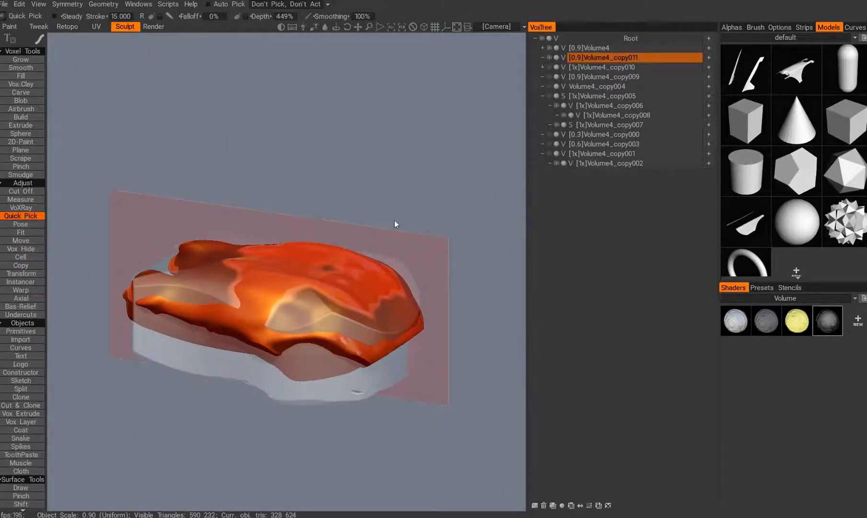
# Examine the trimmed shell with the inner body hidden and an opaque grey shader, and restore the body and the translucent shader
pyautogui.keyDown('shift'); pyautogui.moveTo(395, 220); pyautogui.dragTo(422, 202); pyautogui.keyUp('shift')
pyautogui.click(549, 47)
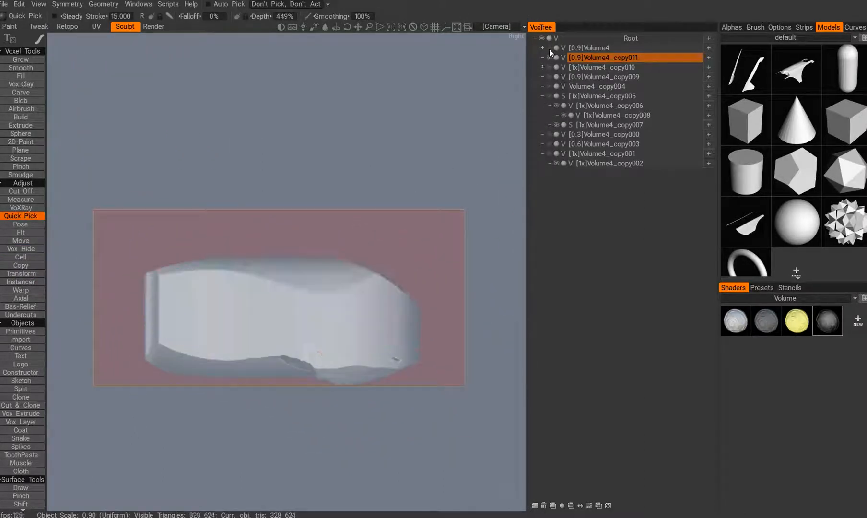
pyautogui.click(549, 48)
pyautogui.click(549, 48)
pyautogui.keyDown('shift'); pyautogui.moveTo(365, 211); pyautogui.dragTo(762, 322); pyautogui.keyUp('shift')
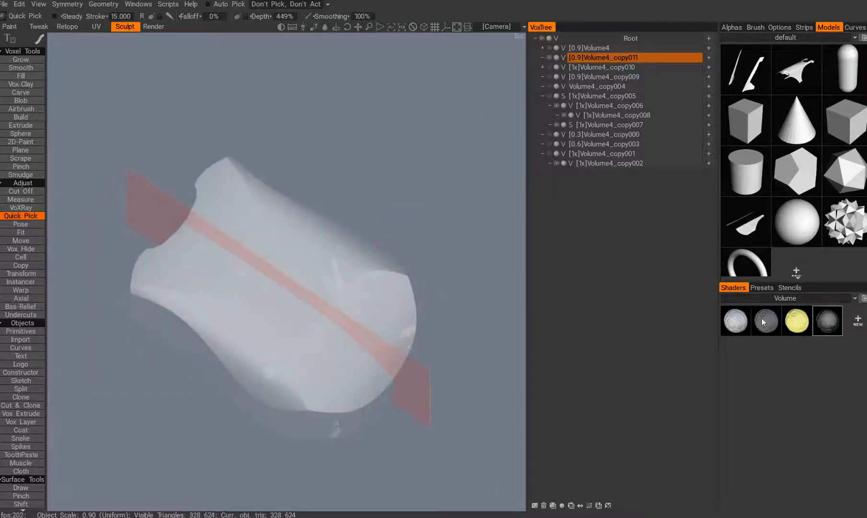
pyautogui.click(767, 322)
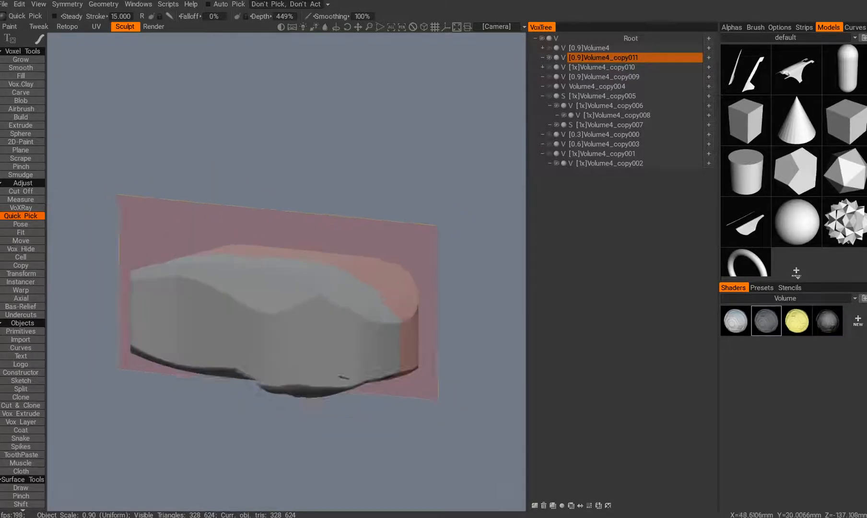
pyautogui.keyDown('alt'); pyautogui.moveTo(324, 386); pyautogui.dragTo(595, 76); pyautogui.keyUp('alt')
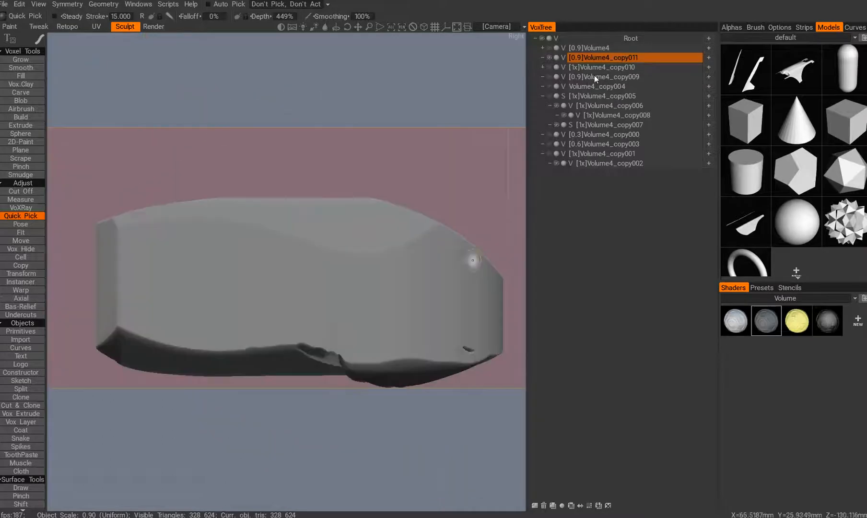
pyautogui.click(549, 48)
pyautogui.keyDown('alt'); pyautogui.moveTo(390, 151); pyautogui.dragTo(535, 150); pyautogui.keyUp('alt')
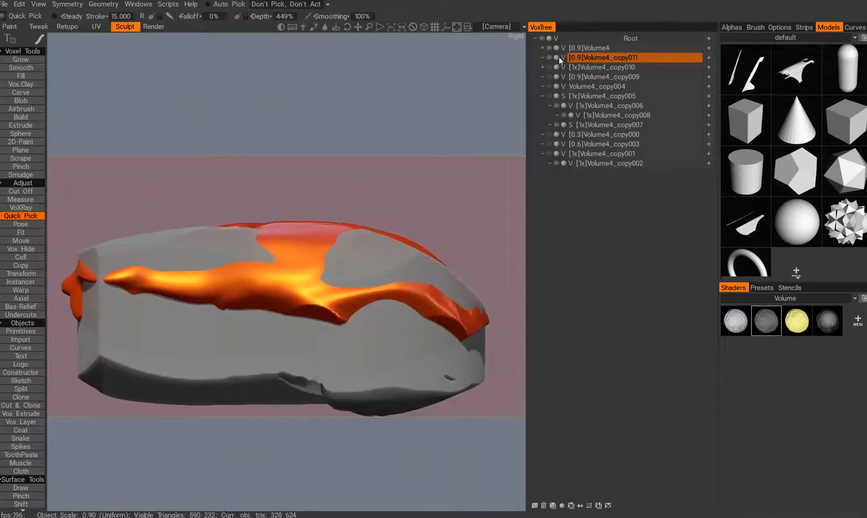
pyautogui.click(832, 325)
# Activate Vox Hide on the shell and clear the leftover spline outline
pyautogui.scroll(-2, 332, 359)
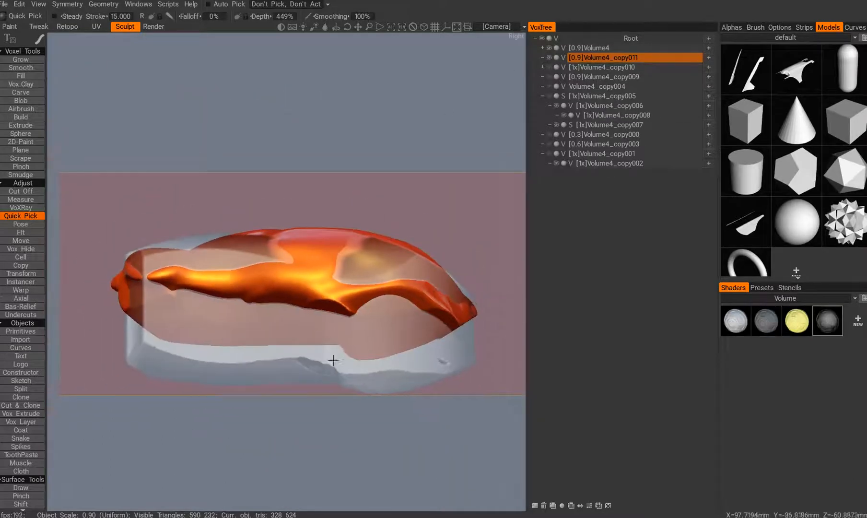
pyautogui.scroll(-3, 256, 344)
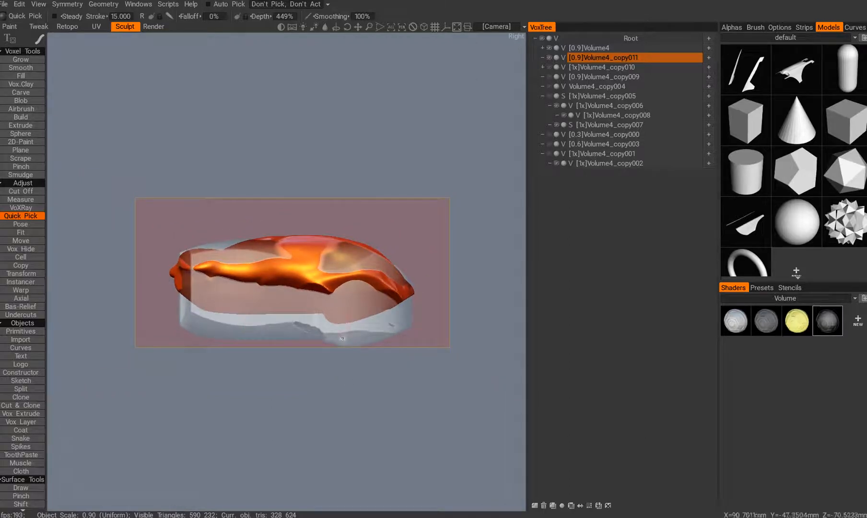
pyautogui.press('h')
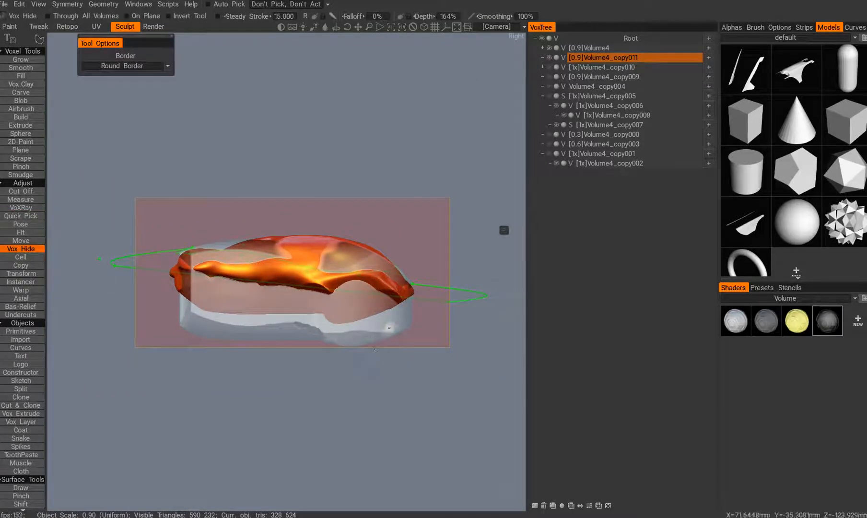
pyautogui.press('space')
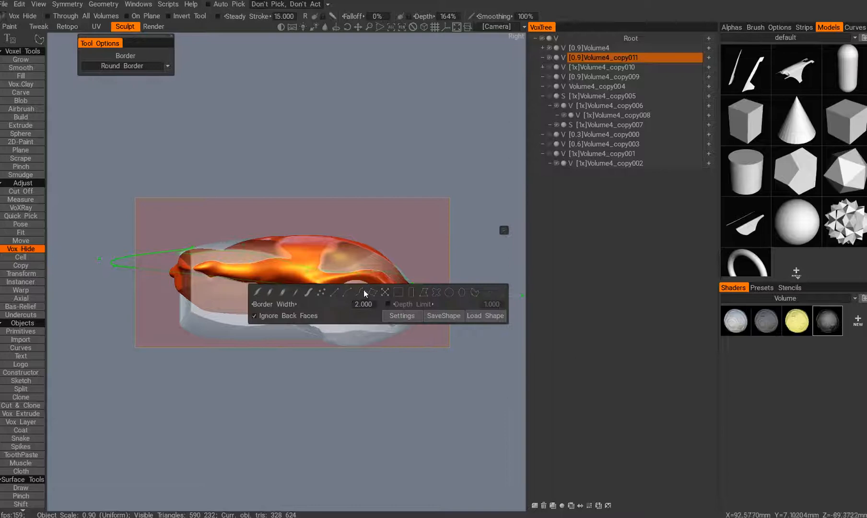
pyautogui.press('space')
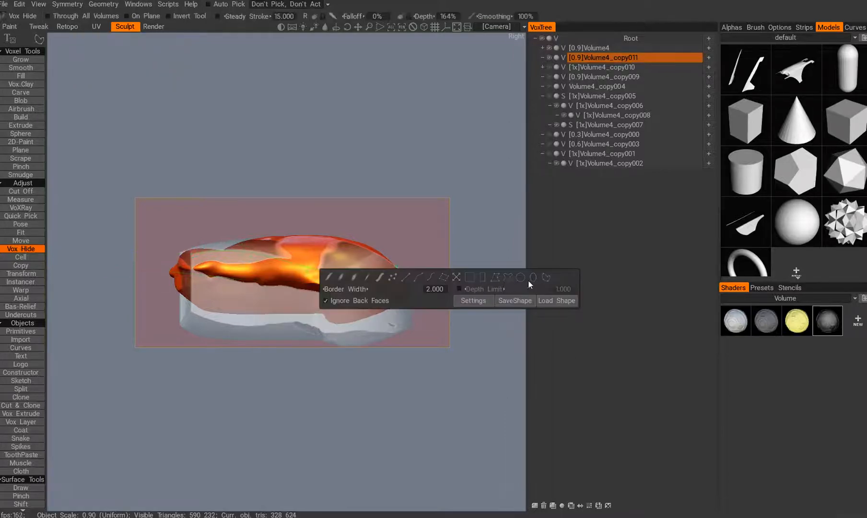
# Hide the shell's lower portion in the side view with a closed spline outline and return to Quick Pick
pyautogui.moveTo(414, 342); pyautogui.dragTo(419, 346, button='middle')
pyautogui.click(406, 305)
pyautogui.click(266, 289)
pyautogui.click(114, 270)
pyautogui.click(63, 309)
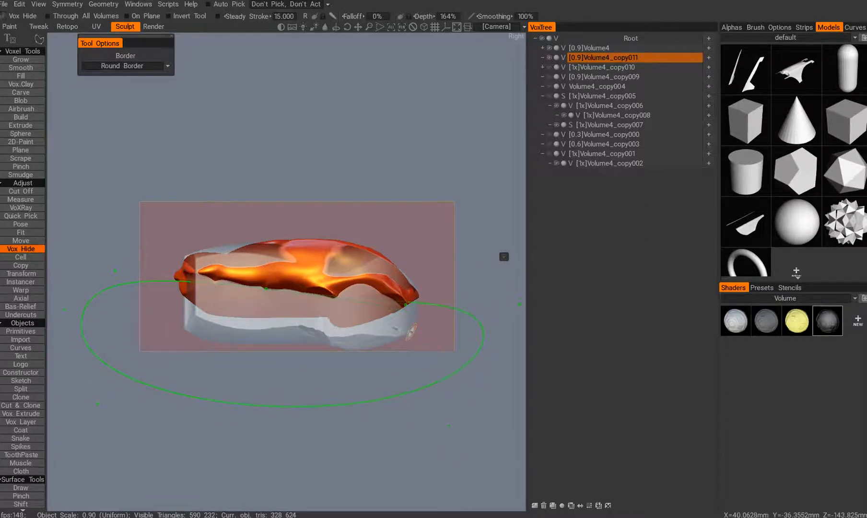
pyautogui.press('Return')
pyautogui.keyDown('alt'); pyautogui.moveTo(368, 353); pyautogui.dragTo(353, 379); pyautogui.keyUp('alt')
pyautogui.press('h')
# Hide the inner body, duplicate the trimmed shell Volume4_copy011 and hide the original so only the duplicate shows
pyautogui.moveTo(416, 333); pyautogui.dragTo(403, 321, button='middle')
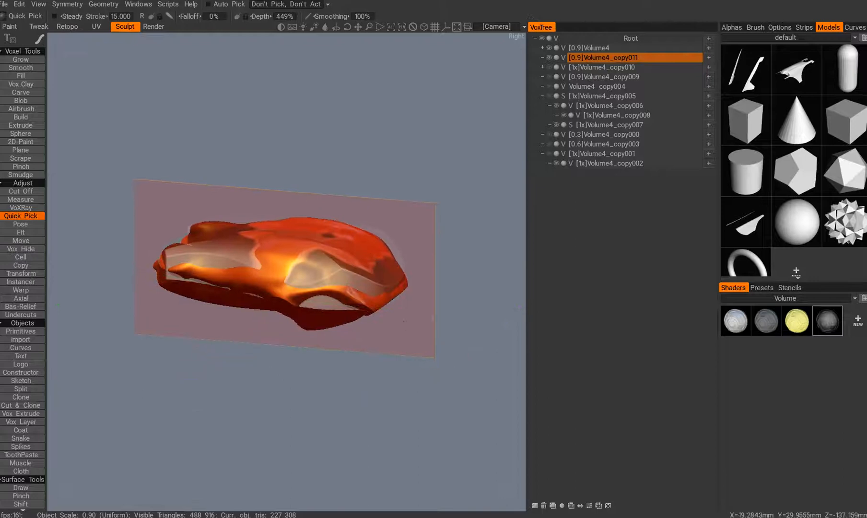
pyautogui.scroll(3, 404, 321)
pyautogui.click(548, 57)
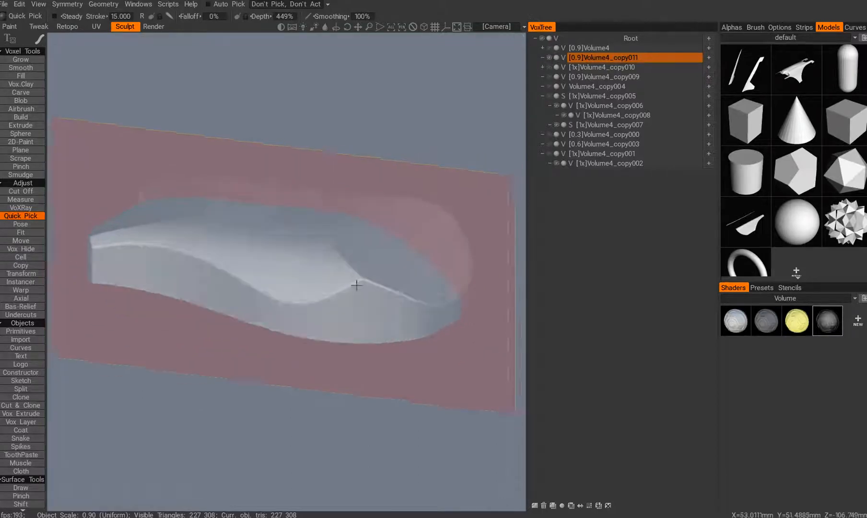
pyautogui.keyDown('alt'); pyautogui.moveTo(354, 286); pyautogui.dragTo(333, 348); pyautogui.keyUp('alt')
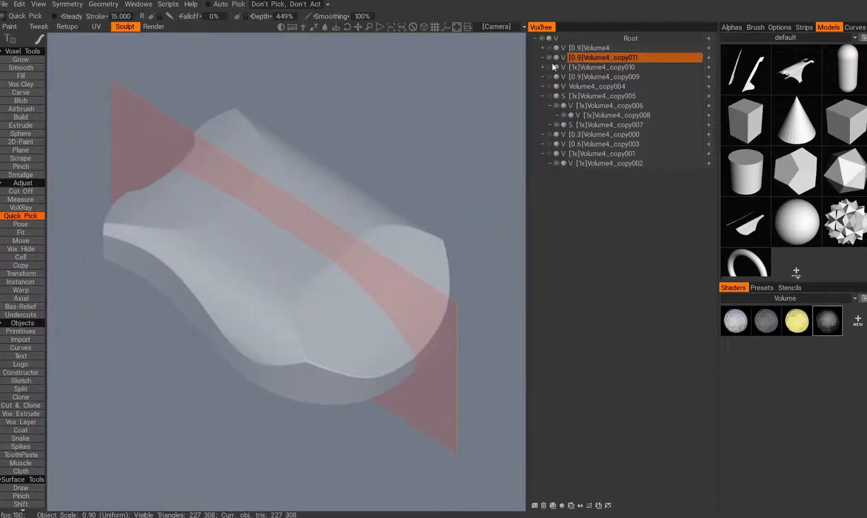
pyautogui.hotkey('ctrl', 'd')
pyautogui.click(549, 58)
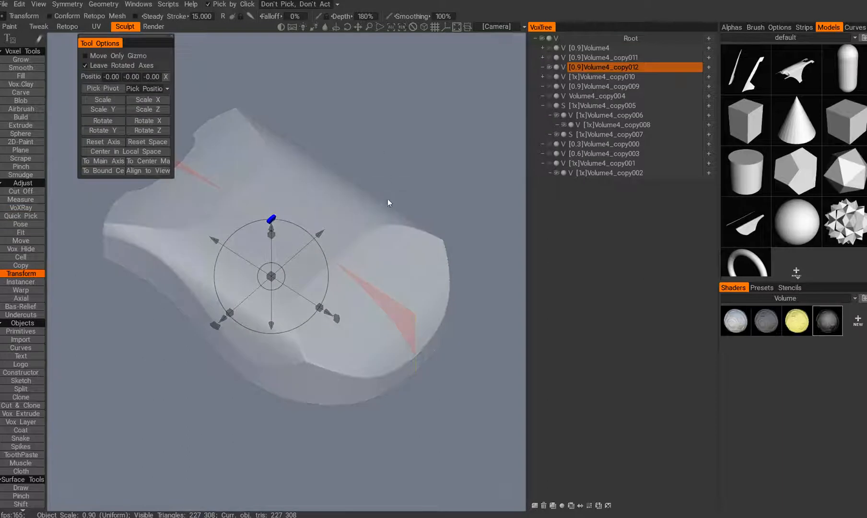
# Leave Transform and examine the duplicated shell's edges and creases from several angles, toggling its visibility and switching to Vox Hide
pyautogui.moveTo(424, 225); pyautogui.dragTo(400, 229, button='middle')
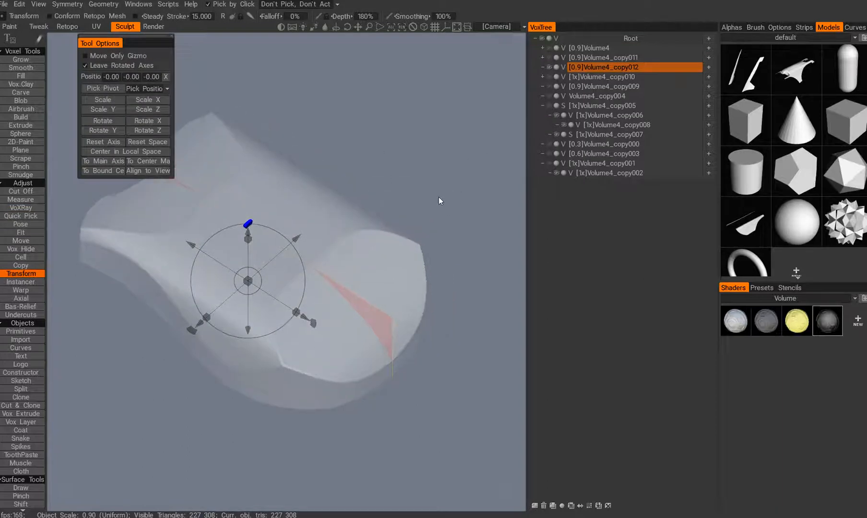
pyautogui.keyDown('alt'); pyautogui.moveTo(405, 265); pyautogui.dragTo(422, 278); pyautogui.keyUp('alt')
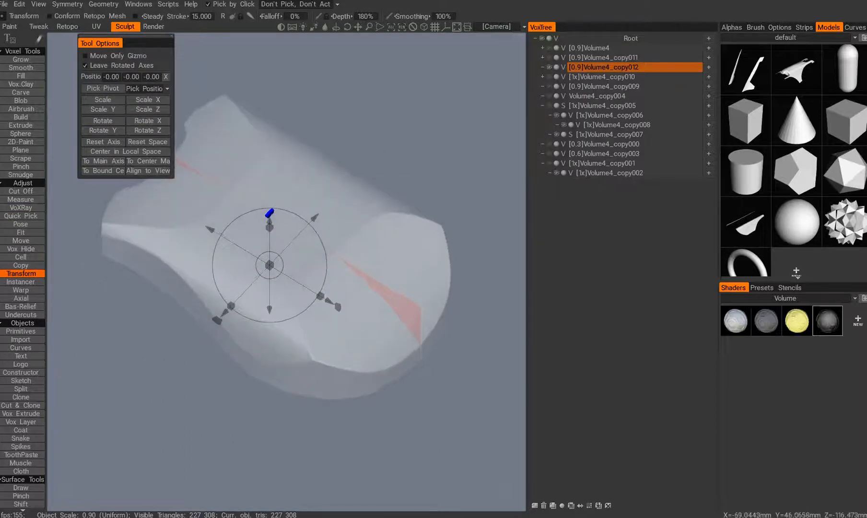
pyautogui.click(548, 68)
pyautogui.keyDown('alt'); pyautogui.moveTo(402, 249); pyautogui.dragTo(401, 336); pyautogui.keyUp('alt')
pyautogui.click(549, 67)
pyautogui.keyDown('alt'); pyautogui.moveTo(411, 271); pyautogui.dragTo(325, 392); pyautogui.keyUp('alt')
pyautogui.press('Escape')
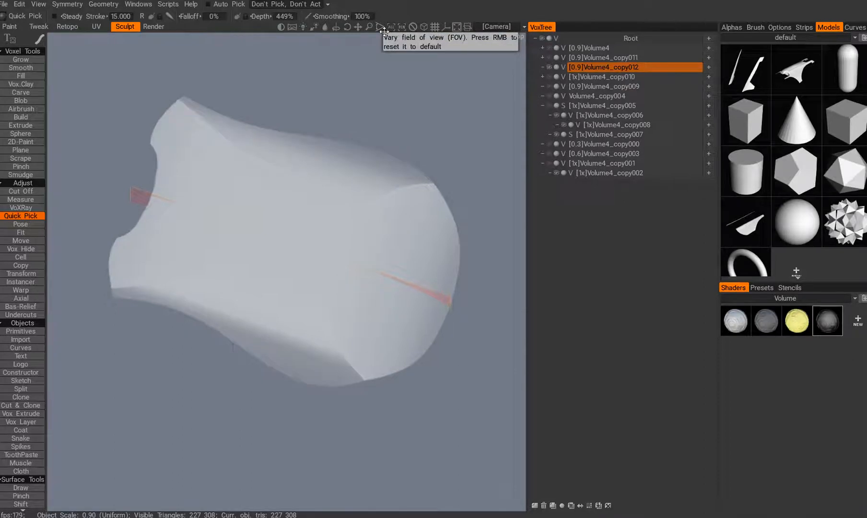
pyautogui.keyDown('alt'); pyautogui.moveTo(277, 400); pyautogui.dragTo(250, 345); pyautogui.keyUp('alt')
pyautogui.press('h')
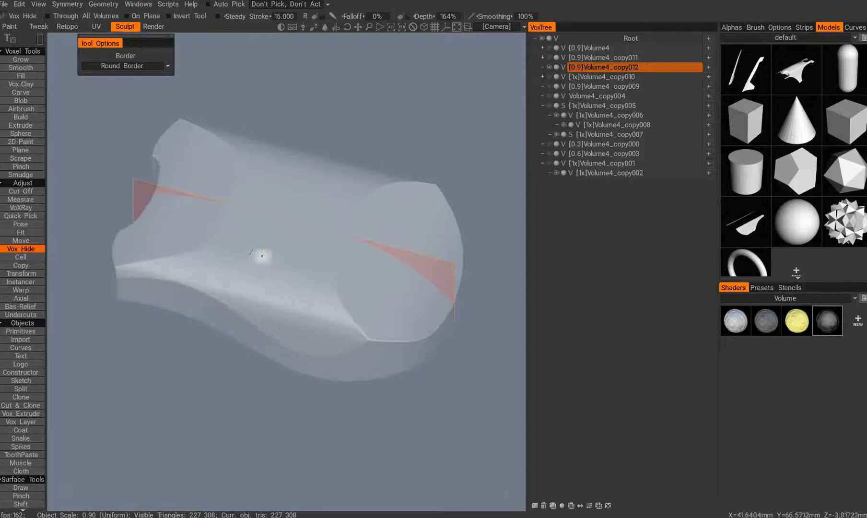
pyautogui.keyDown('alt'); pyautogui.moveTo(299, 383); pyautogui.dragTo(269, 257); pyautogui.keyUp('alt')
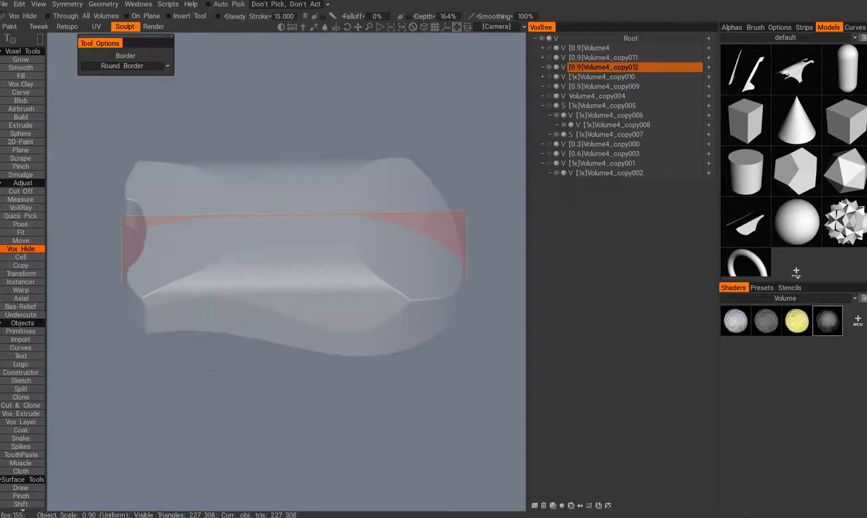
pyautogui.keyDown('alt'); pyautogui.moveTo(206, 257); pyautogui.dragTo(386, 211); pyautogui.keyUp('alt')
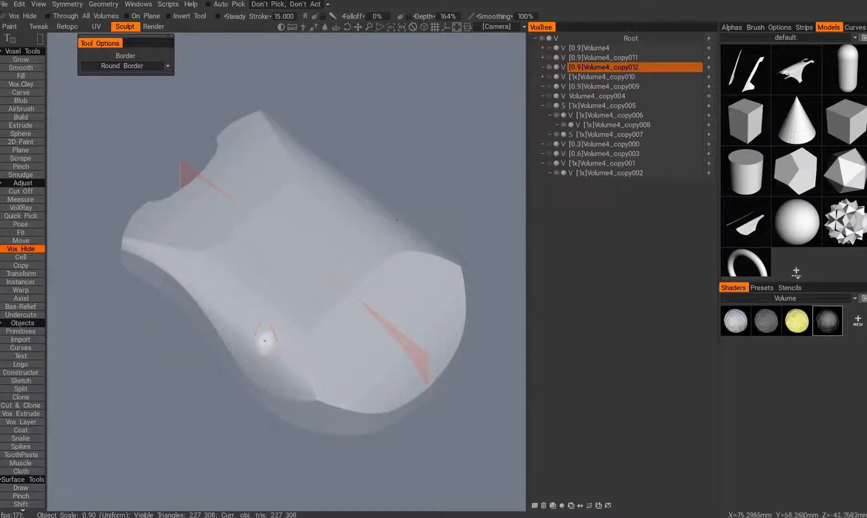
pyautogui.keyDown('alt'); pyautogui.moveTo(331, 290); pyautogui.dragTo(341, 287, button='middle'); pyautogui.keyUp('alt')
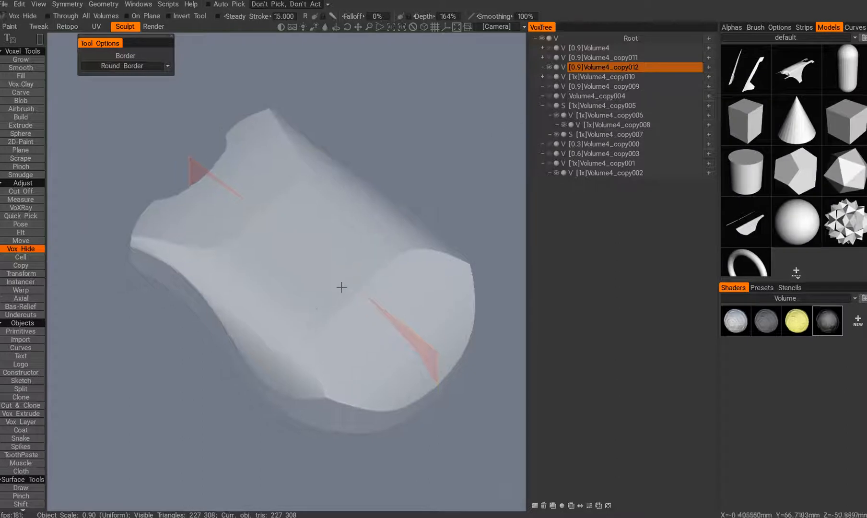
pyautogui.keyDown('alt'); pyautogui.moveTo(341, 287); pyautogui.dragTo(404, 257); pyautogui.keyUp('alt')
# Try raising the duplicated shell's voxel resolution with Res+ and undo it
pyautogui.press('space')
pyautogui.press('space')
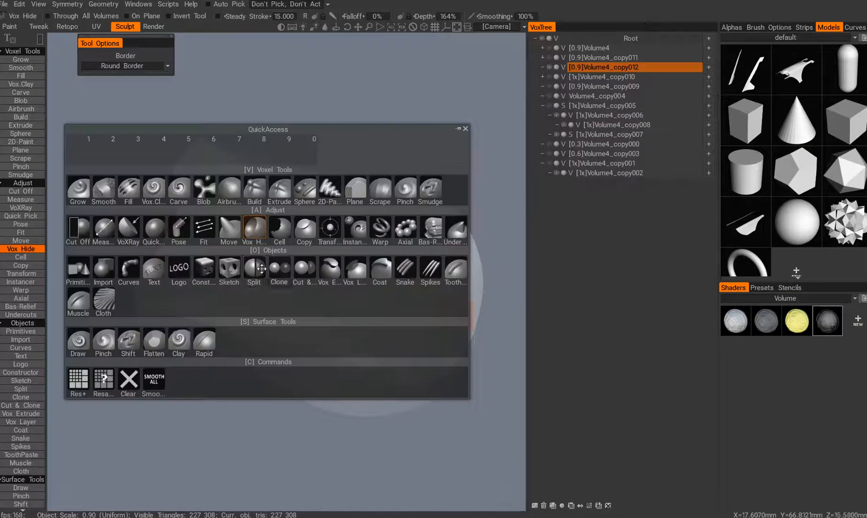
pyautogui.moveTo(229, 413); pyautogui.dragTo(250, 407)
pyautogui.moveTo(251, 407); pyautogui.dragTo(207, 325, button='right')
pyautogui.keyDown('alt'); pyautogui.moveTo(305, 313); pyautogui.dragTo(290, 367); pyautogui.keyUp('alt')
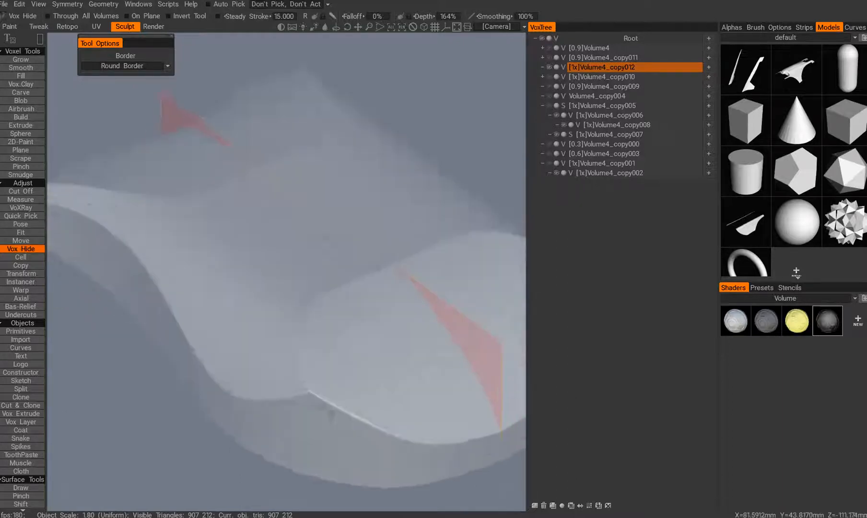
pyautogui.keyDown('alt'); pyautogui.moveTo(290, 366); pyautogui.dragTo(273, 421, button='right'); pyautogui.keyUp('alt')
pyautogui.moveTo(274, 421); pyautogui.dragTo(253, 321)
pyautogui.press('space')
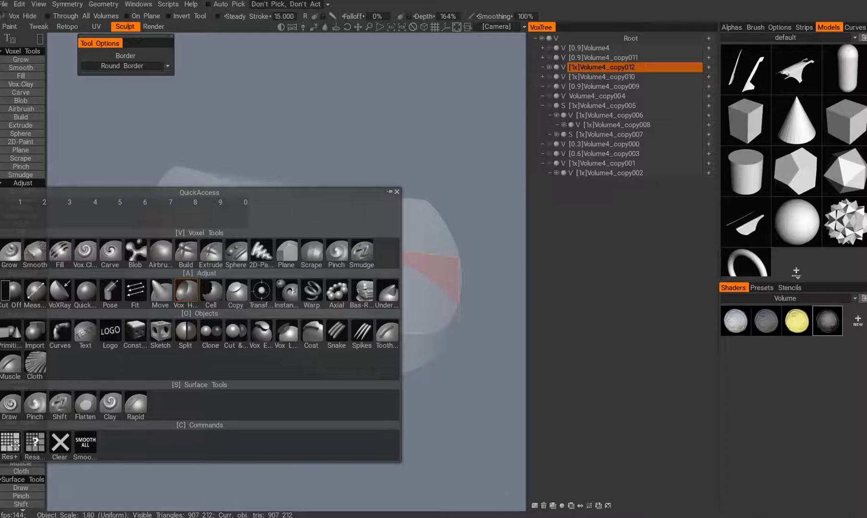
pyautogui.keyDown('alt'); pyautogui.moveTo(286, 187); pyautogui.dragTo(290, 247); pyautogui.keyUp('alt')
pyautogui.hotkey('ctrl', 'z')
# Apply a light overall smoothing to the duplicated shell
pyautogui.keyDown('alt'); pyautogui.moveTo(265, 327); pyautogui.dragTo(269, 362); pyautogui.keyUp('alt')
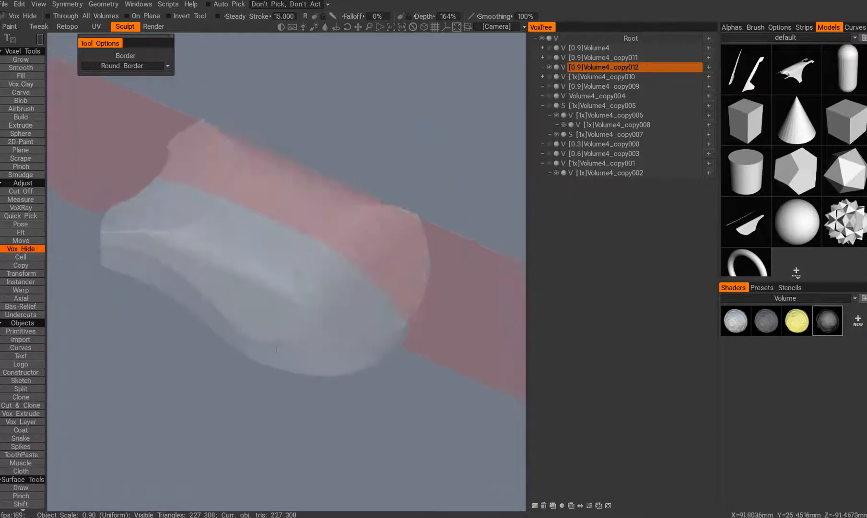
pyautogui.keyDown('alt'); pyautogui.moveTo(269, 362); pyautogui.dragTo(290, 363, button='right'); pyautogui.keyUp('alt')
pyautogui.keyDown('alt'); pyautogui.moveTo(290, 363); pyautogui.dragTo(260, 280); pyautogui.keyUp('alt')
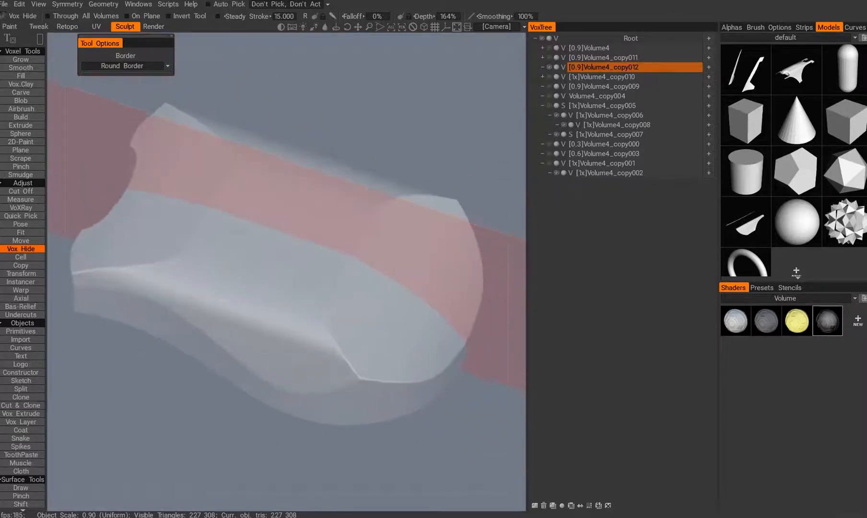
pyautogui.hotkey('ctrl', 'z')
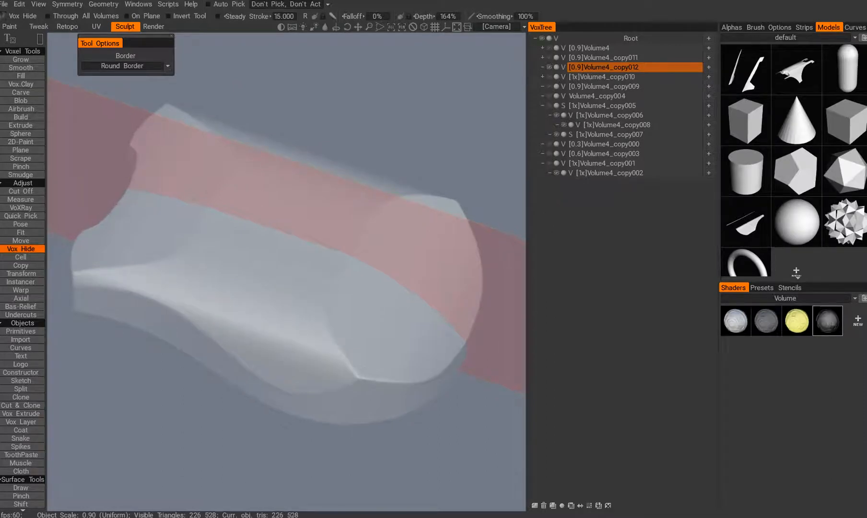
pyautogui.keyDown('alt'); pyautogui.moveTo(316, 361); pyautogui.dragTo(326, 377); pyautogui.keyUp('alt')
pyautogui.keyDown('alt'); pyautogui.moveTo(330, 344); pyautogui.dragTo(339, 364); pyautogui.keyUp('alt')
pyautogui.keyDown('alt'); pyautogui.moveTo(258, 337); pyautogui.dragTo(247, 339, button='middle'); pyautogui.keyUp('alt')
pyautogui.keyDown('alt'); pyautogui.moveTo(125, 163); pyautogui.dragTo(174, 358, button='middle'); pyautogui.keyUp('alt')
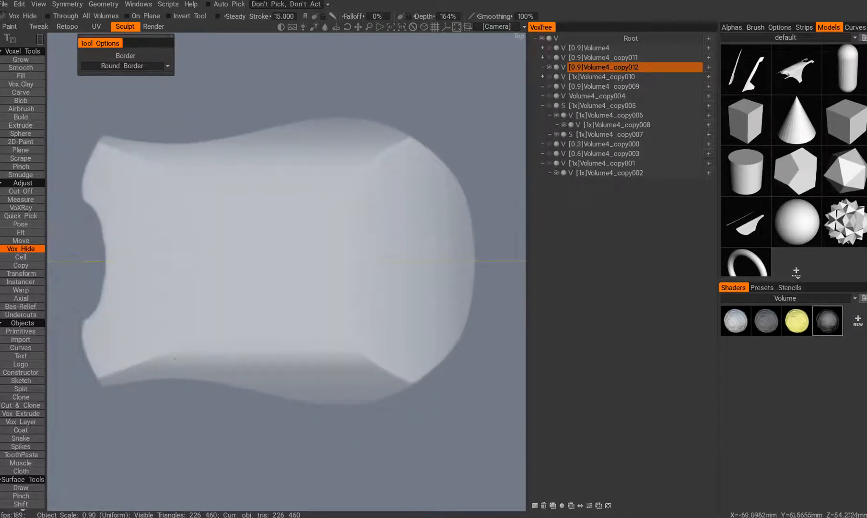
# Choose the Smooth tool with a spline stroke and lay a curve from the shell's upper corner along its front crease in top view
pyautogui.click(29, 68)
pyautogui.press('e')
pyautogui.click(274, 244)
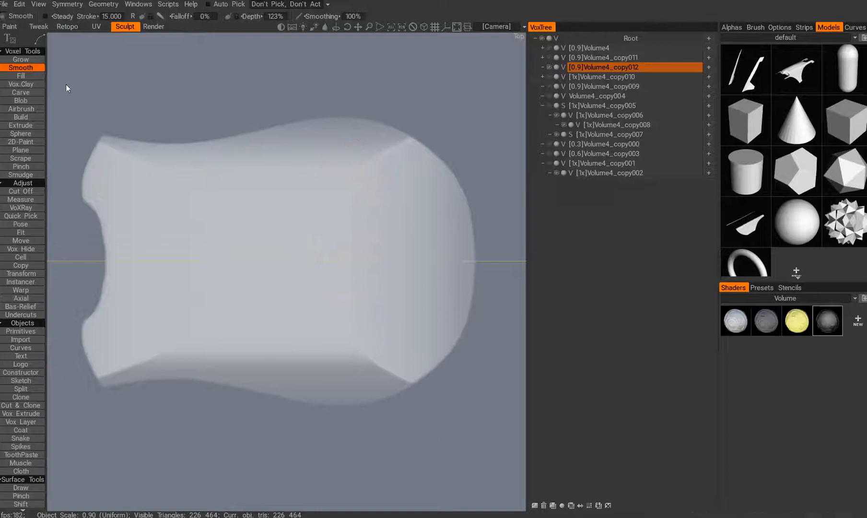
pyautogui.press('e')
pyautogui.click(188, 163)
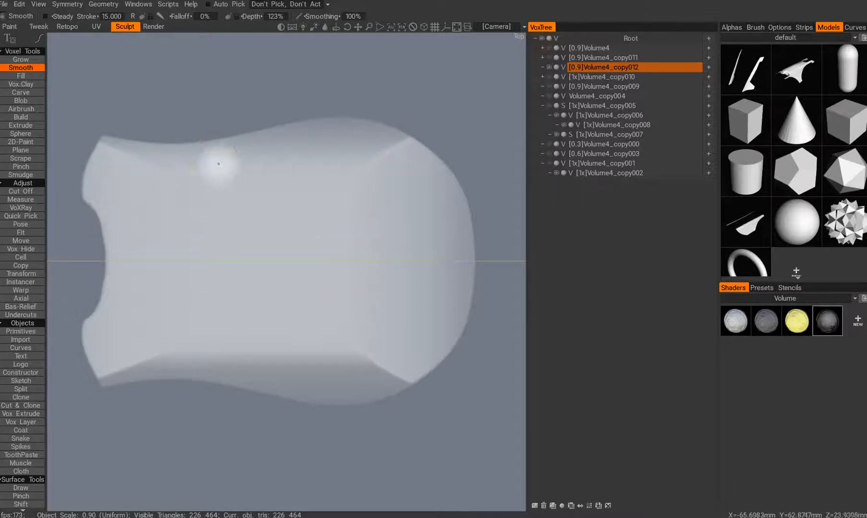
pyautogui.click(409, 138)
pyautogui.click(367, 167)
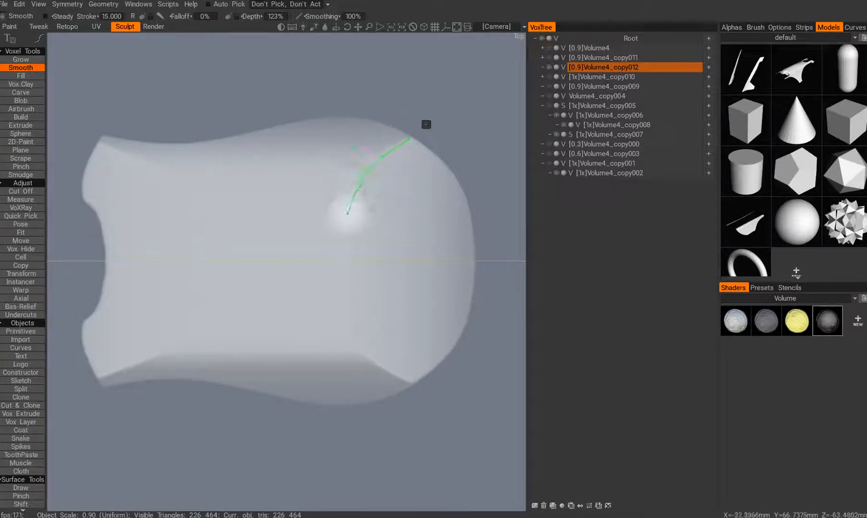
pyautogui.click(350, 275)
# Smooth the shell's front crease along the curve and switch back to Quick Pick
pyautogui.keyDown('alt'); pyautogui.moveTo(369, 379); pyautogui.dragTo(302, 310); pyautogui.keyUp('alt')
pyautogui.press('Return')
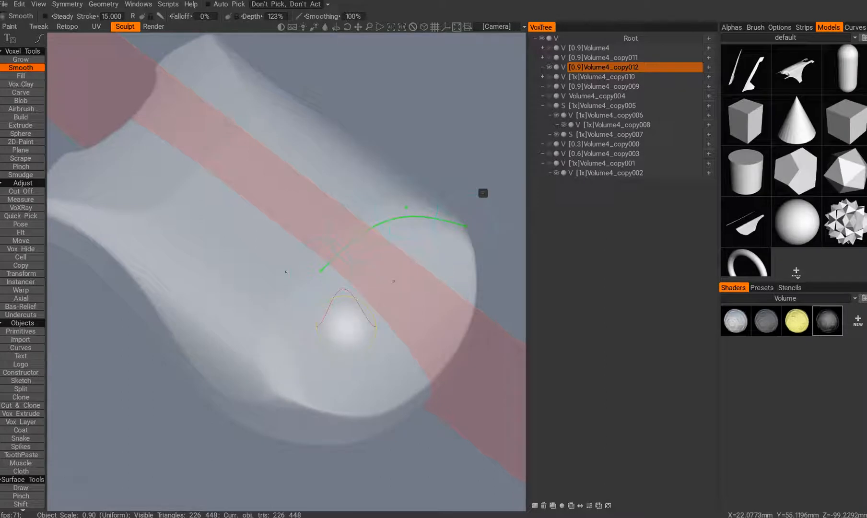
pyautogui.moveTo(269, 333)
pyautogui.keyDown('alt'); pyautogui.mouseDown()
pyautogui.moveTo(316, 329)
pyautogui.moveTo(336, 366)
pyautogui.moveTo(301, 332)
pyautogui.moveTo(269, 336)
pyautogui.mouseUp(); pyautogui.keyUp('alt')
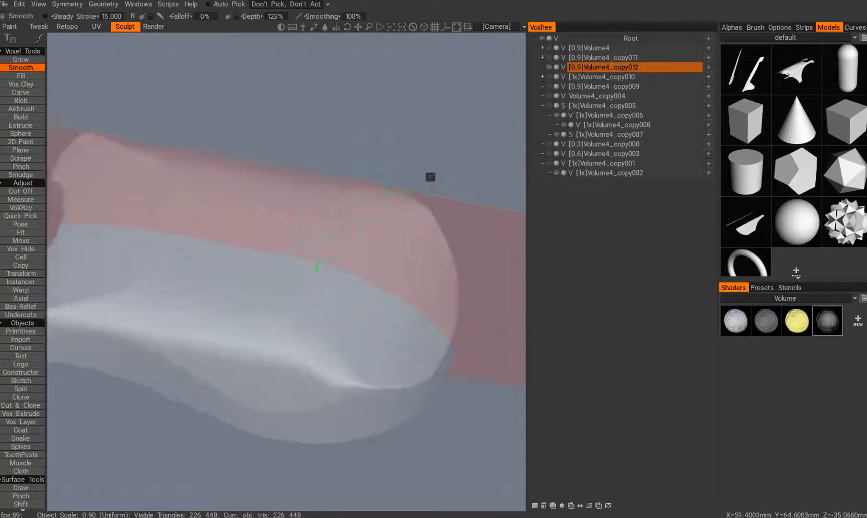
pyautogui.moveTo(255, 386)
pyautogui.keyDown('alt'); pyautogui.mouseDown()
pyautogui.moveTo(182, 341)
pyautogui.moveTo(317, 345)
pyautogui.moveTo(346, 358)
pyautogui.mouseUp(); pyautogui.keyUp('alt')
pyautogui.press('t')
pyautogui.press('h')
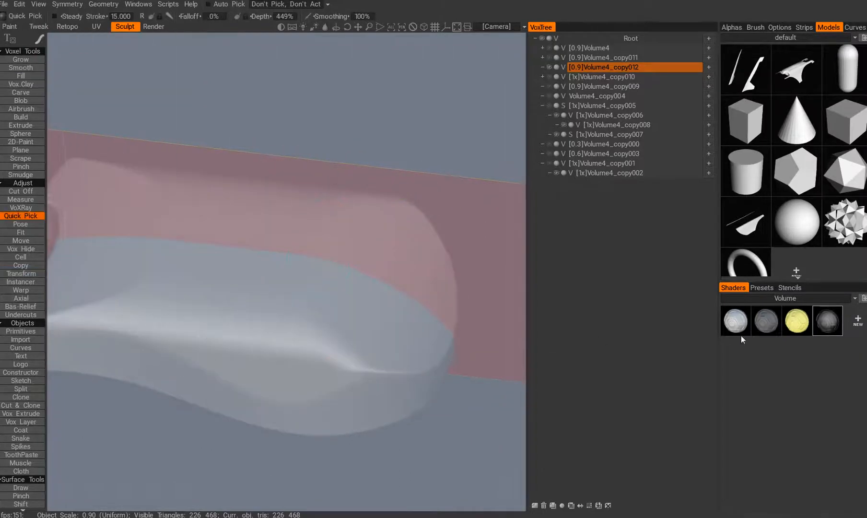
# Apply the glossy orange shader from the Paint shader category to the duplicated shell
pyautogui.click(787, 299)
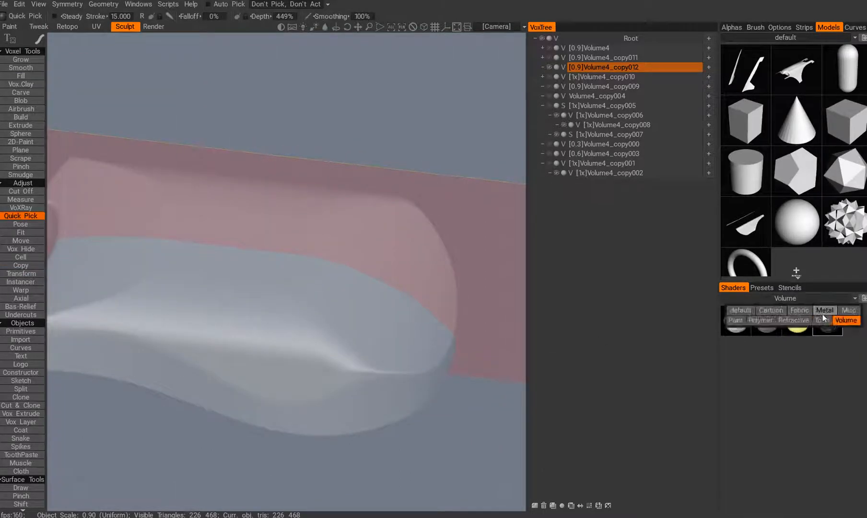
pyautogui.click(735, 320)
pyautogui.click(827, 354)
pyautogui.moveTo(332, 364)
pyautogui.mouseDown(button='middle')
pyautogui.moveTo(342, 363)
pyautogui.moveTo(339, 379)
pyautogui.moveTo(311, 308)
pyautogui.moveTo(315, 315)
pyautogui.moveTo(344, 310)
pyautogui.moveTo(384, 354)
pyautogui.moveTo(385, 373)
pyautogui.moveTo(342, 378)
pyautogui.moveTo(301, 333)
pyautogui.moveTo(281, 348)
pyautogui.moveTo(226, 333)
pyautogui.moveTo(356, 350)
pyautogui.moveTo(329, 359)
pyautogui.moveTo(350, 413)
pyautogui.moveTo(381, 364)
pyautogui.moveTo(308, 371)
pyautogui.moveTo(378, 366)
pyautogui.moveTo(342, 364)
pyautogui.moveTo(320, 346)
pyautogui.moveTo(339, 310)
pyautogui.mouseUp(button='middle')
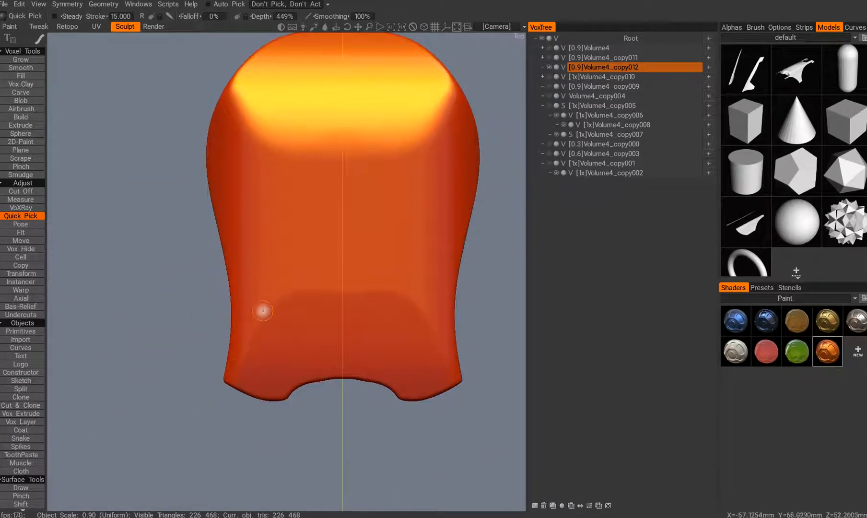
# Smooth the crease near the shell's notched end along a spline running from its outer corner to the centre line in top view
pyautogui.press('2')
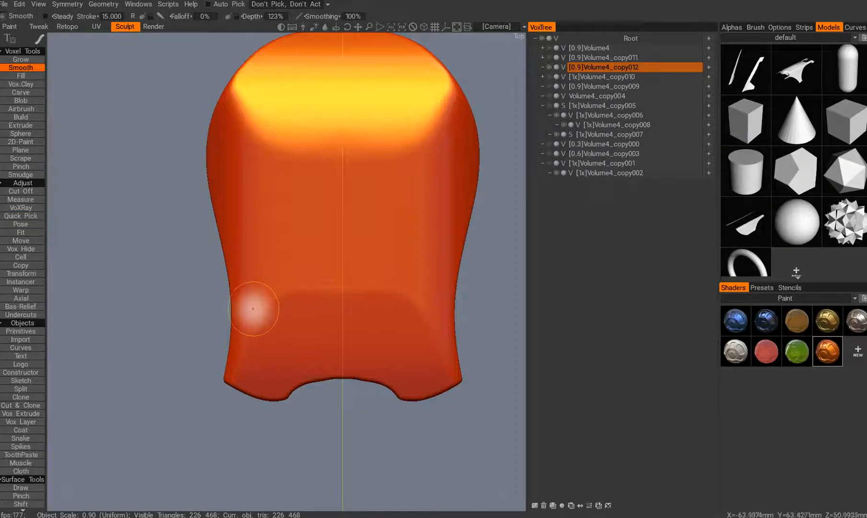
pyautogui.press('e')
pyautogui.click(235, 298)
pyautogui.click(232, 378)
pyautogui.click(260, 315)
pyautogui.press('Return')
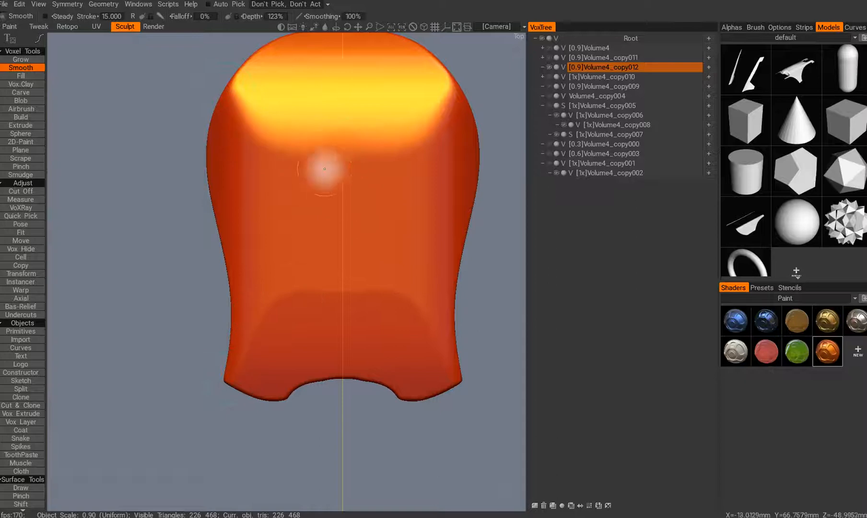
pyautogui.click(235, 377)
pyautogui.click(254, 338)
pyautogui.click(279, 300)
pyautogui.click(310, 293)
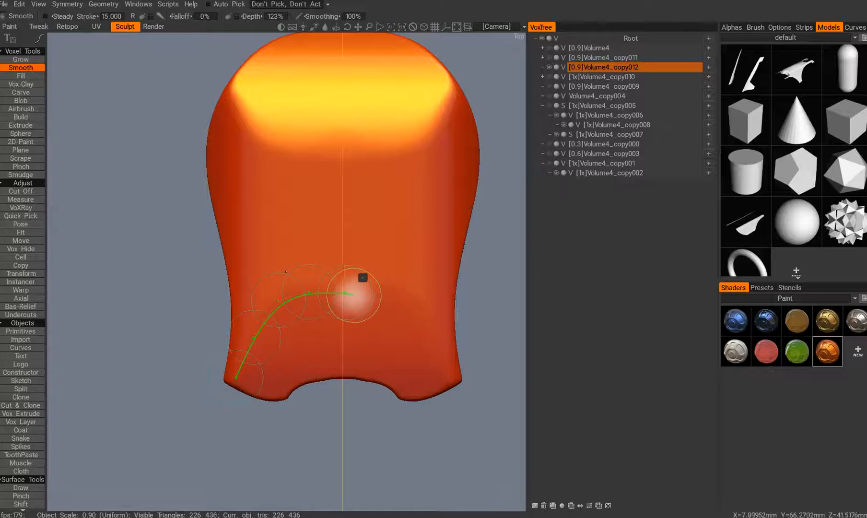
pyautogui.press('Return')
# Lay a Smooth spline along the upper edge of the shell's side, from the notched end around to the rounded end
pyautogui.moveTo(352, 309)
pyautogui.keyDown('alt'); pyautogui.mouseDown()
pyautogui.moveTo(359, 325)
pyautogui.moveTo(330, 345)
pyautogui.moveTo(271, 338)
pyautogui.moveTo(393, 360)
pyautogui.moveTo(325, 381)
pyautogui.moveTo(345, 451)
pyautogui.moveTo(293, 378)
pyautogui.moveTo(314, 332)
pyautogui.moveTo(310, 355)
pyautogui.moveTo(292, 335)
pyautogui.mouseUp(); pyautogui.keyUp('alt')
pyautogui.moveTo(139, 294)
pyautogui.mouseDown()
pyautogui.moveTo(200, 271)
pyautogui.moveTo(253, 271)
pyautogui.mouseUp()
pyautogui.click(303, 327)
pyautogui.click(353, 348)
pyautogui.keyDown('alt'); pyautogui.moveTo(387, 350); pyautogui.dragTo(318, 337); pyautogui.keyUp('alt')
pyautogui.click(294, 327)
pyautogui.click(319, 317)
pyautogui.click(364, 334)
pyautogui.moveTo(394, 346)
pyautogui.keyDown('alt'); pyautogui.mouseDown()
pyautogui.moveTo(366, 355)
pyautogui.moveTo(304, 302)
pyautogui.moveTo(304, 347)
pyautogui.moveTo(355, 297)
pyautogui.mouseUp(); pyautogui.keyUp('alt')
pyautogui.click(348, 356)
pyautogui.click(396, 350)
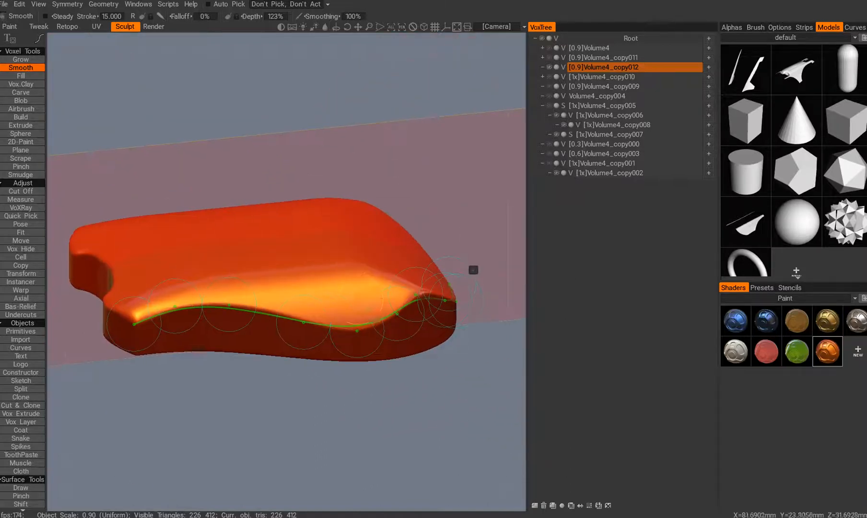
# Smooth the shell's side edge with repeated passes along the spline and leave the Smooth tool
pyautogui.press('Return')
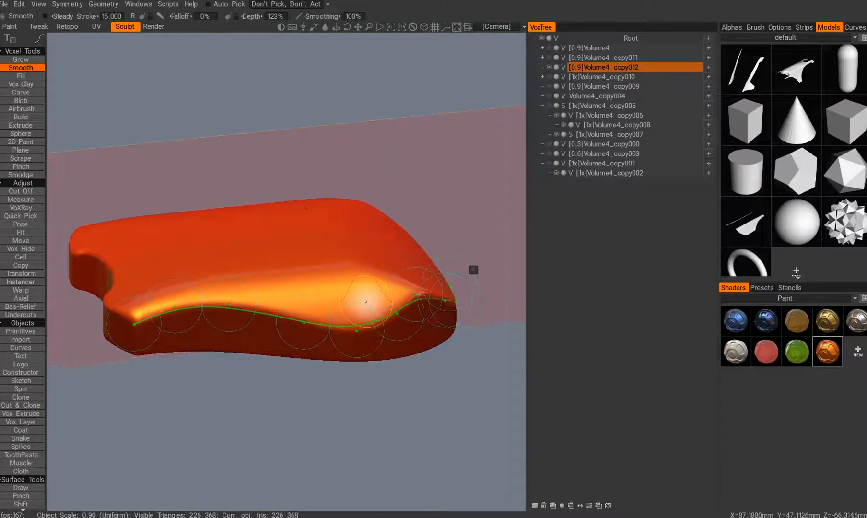
pyautogui.press('Return')
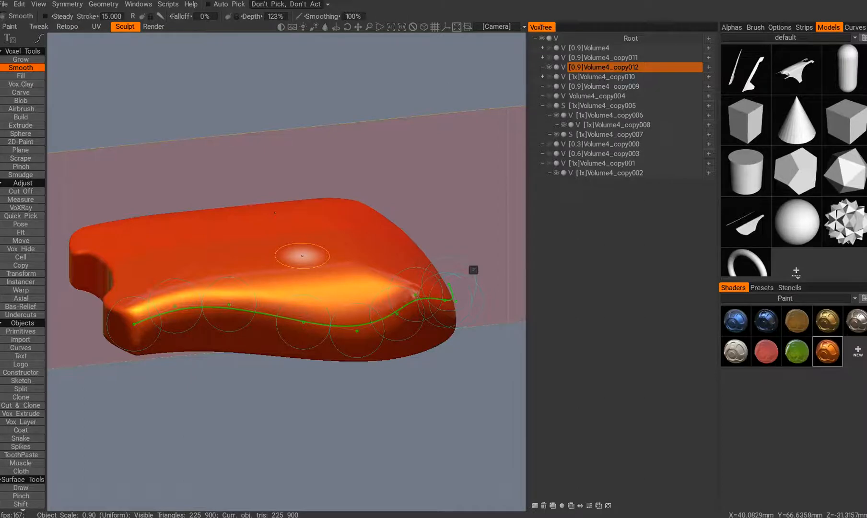
pyautogui.moveTo(364, 255)
pyautogui.keyDown('alt'); pyautogui.mouseDown()
pyautogui.moveTo(360, 266)
pyautogui.moveTo(324, 282)
pyautogui.mouseUp(); pyautogui.keyUp('alt')
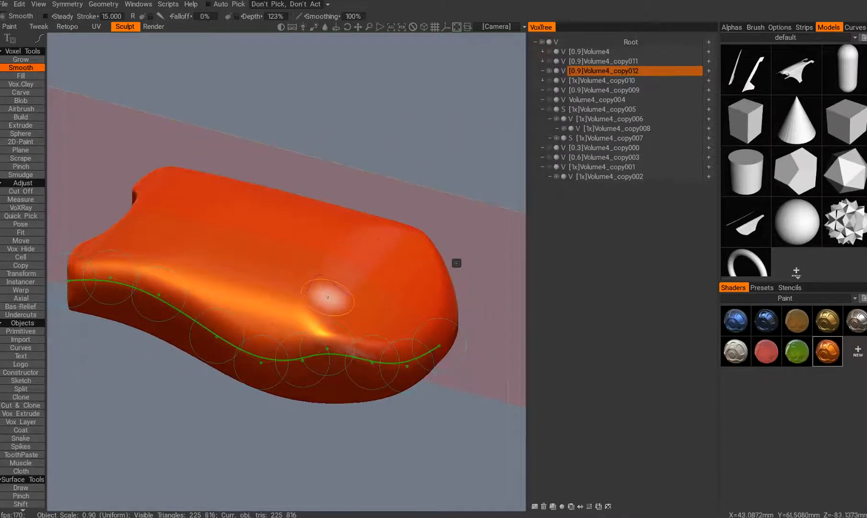
pyautogui.press('Return')
pyautogui.press('Return')
pyautogui.press('Return')
pyautogui.press('Return')
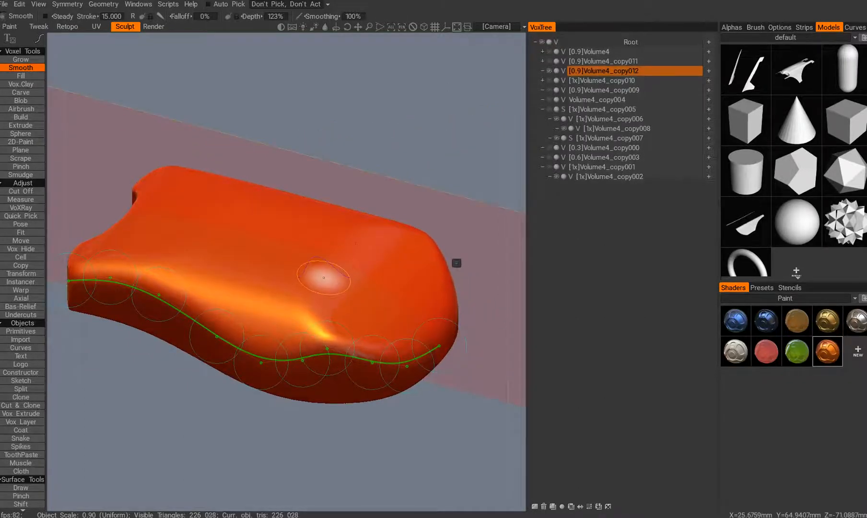
pyautogui.keyDown('alt'); pyautogui.moveTo(351, 263); pyautogui.dragTo(298, 278); pyautogui.keyUp('alt')
pyautogui.press('t')
pyautogui.press('h')
pyautogui.moveTo(348, 339)
pyautogui.keyDown('alt'); pyautogui.mouseDown()
pyautogui.moveTo(164, 303)
pyautogui.moveTo(316, 342)
pyautogui.moveTo(287, 353)
pyautogui.moveTo(259, 251)
pyautogui.moveTo(362, 236)
pyautogui.moveTo(404, 257)
pyautogui.moveTo(393, 338)
pyautogui.moveTo(300, 314)
pyautogui.moveTo(393, 279)
pyautogui.moveTo(307, 310)
pyautogui.moveTo(331, 302)
pyautogui.moveTo(364, 315)
pyautogui.moveTo(340, 313)
pyautogui.moveTo(352, 404)
pyautogui.moveTo(314, 360)
pyautogui.moveTo(338, 343)
pyautogui.moveTo(364, 404)
pyautogui.moveTo(277, 302)
pyautogui.moveTo(306, 358)
pyautogui.moveTo(288, 349)
pyautogui.moveTo(340, 286)
pyautogui.moveTo(335, 278)
pyautogui.mouseUp(); pyautogui.keyUp('alt')
# Compare with the original body by temporarily showing Volume4 in place of Volume4_copy012
pyautogui.click(550, 67)
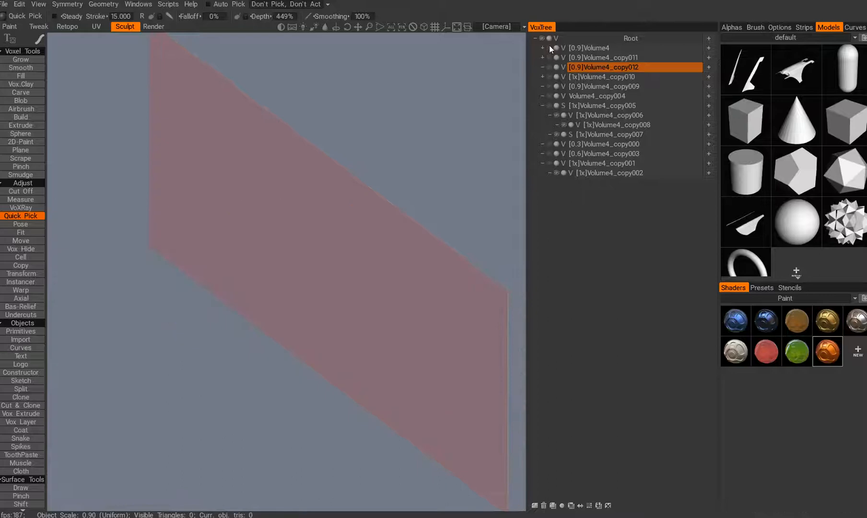
pyautogui.click(549, 47)
pyautogui.moveTo(417, 220)
pyautogui.keyDown('alt'); pyautogui.mouseDown()
pyautogui.moveTo(337, 294)
pyautogui.moveTo(475, 169)
pyautogui.mouseUp(); pyautogui.keyUp('alt')
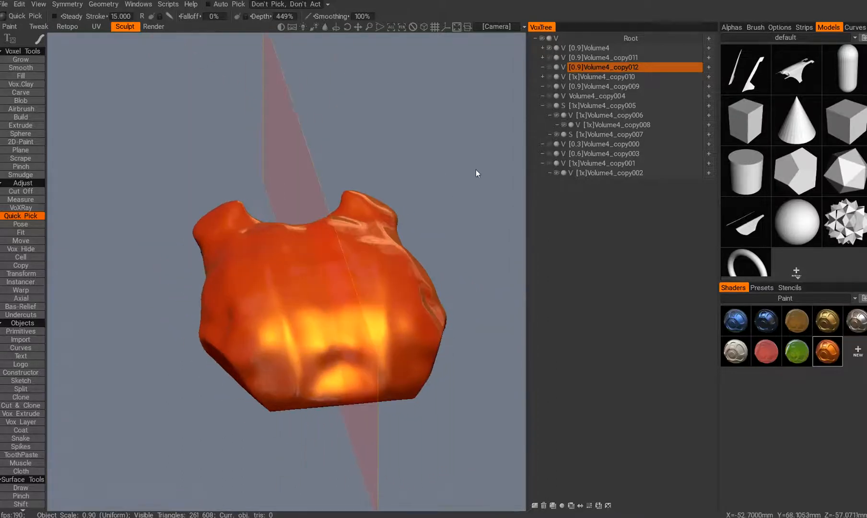
pyautogui.click(549, 48)
pyautogui.click(549, 67)
# Cut off the shell's notched end with a rectangular Cut Off in top view, leaving a straight edge
pyautogui.moveTo(350, 261)
pyautogui.keyDown('alt'); pyautogui.mouseDown()
pyautogui.moveTo(350, 334)
pyautogui.moveTo(363, 269)
pyautogui.moveTo(329, 344)
pyautogui.moveTo(387, 306)
pyautogui.moveTo(387, 393)
pyautogui.moveTo(307, 408)
pyautogui.mouseUp(); pyautogui.keyUp('alt')
pyautogui.keyDown('alt'); pyautogui.moveTo(306, 405); pyautogui.dragTo(315, 366, button='middle'); pyautogui.keyUp('alt')
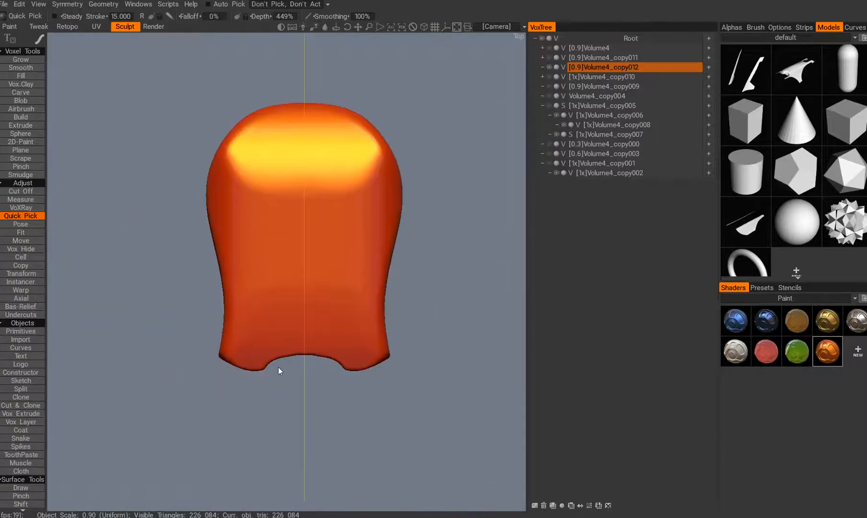
pyautogui.keyDown('alt'); pyautogui.moveTo(184, 428); pyautogui.dragTo(359, 316); pyautogui.keyUp('alt')
pyautogui.keyDown('alt'); pyautogui.moveTo(358, 316); pyautogui.dragTo(267, 367, button='middle'); pyautogui.keyUp('alt')
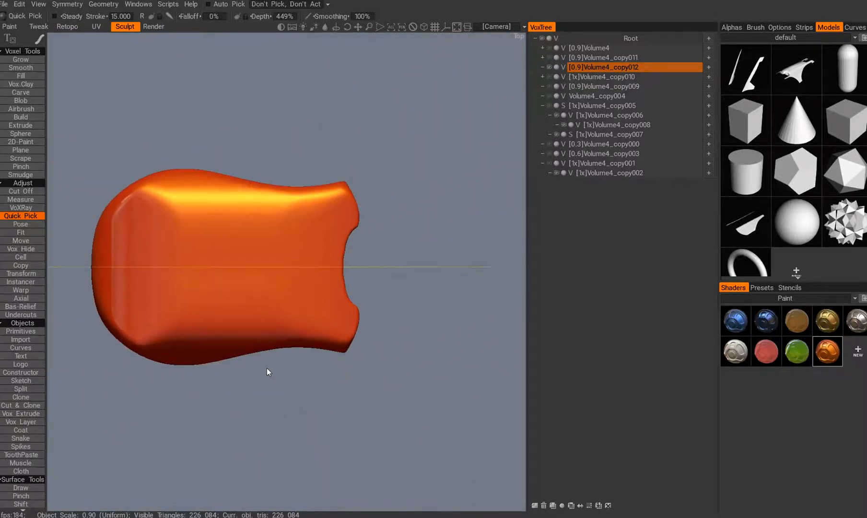
pyautogui.press('h')
pyautogui.keyDown('alt'); pyautogui.moveTo(340, 310); pyautogui.dragTo(322, 336, button='middle'); pyautogui.keyUp('alt')
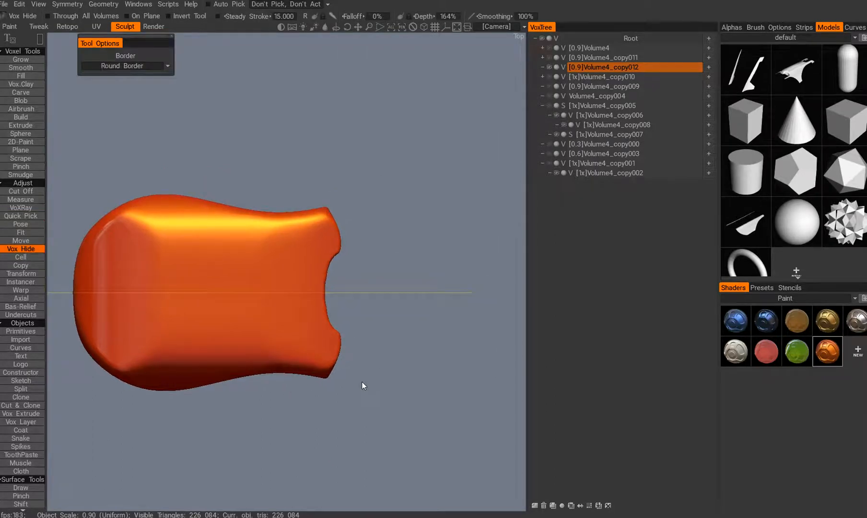
pyautogui.press('k')
pyautogui.moveTo(387, 407); pyautogui.dragTo(317, 196)
# Examine the trimmed shell's straight end, sides and rounded front from several angles
pyautogui.moveTo(328, 316)
pyautogui.keyDown('alt'); pyautogui.mouseDown()
pyautogui.moveTo(235, 279)
pyautogui.moveTo(320, 306)
pyautogui.mouseUp(); pyautogui.keyUp('alt')
pyautogui.keyDown('alt'); pyautogui.moveTo(320, 305); pyautogui.dragTo(339, 366, button='right'); pyautogui.keyUp('alt')
pyautogui.moveTo(339, 366)
pyautogui.keyDown('alt'); pyautogui.mouseDown()
pyautogui.moveTo(236, 331)
pyautogui.moveTo(230, 377)
pyautogui.mouseUp(); pyautogui.keyUp('alt')
pyautogui.keyDown('alt'); pyautogui.moveTo(230, 377); pyautogui.dragTo(264, 407, button='right'); pyautogui.keyUp('alt')
pyautogui.moveTo(264, 360)
pyautogui.keyDown('alt'); pyautogui.mouseDown()
pyautogui.moveTo(267, 383)
pyautogui.moveTo(310, 388)
pyautogui.mouseUp(); pyautogui.keyUp('alt')
pyautogui.keyDown('alt'); pyautogui.moveTo(310, 388); pyautogui.dragTo(310, 346, button='right'); pyautogui.keyUp('alt')
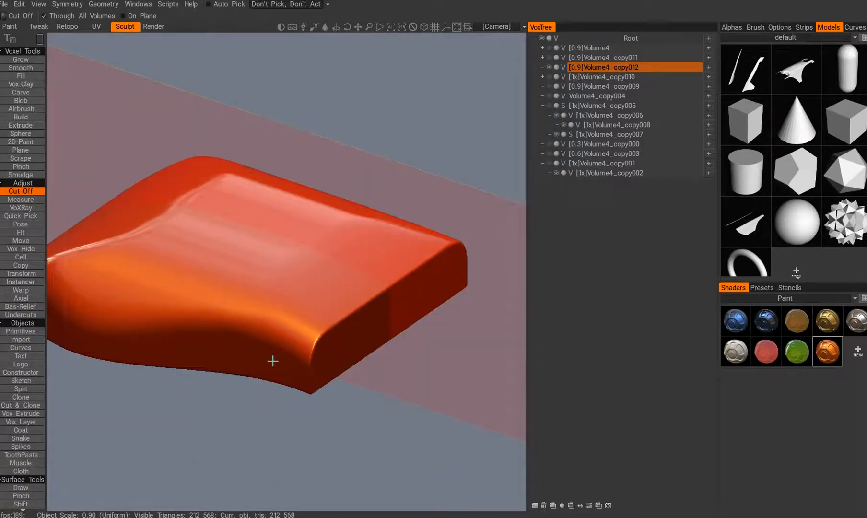
pyautogui.keyDown('alt'); pyautogui.moveTo(272, 361); pyautogui.dragTo(319, 399); pyautogui.keyUp('alt')
pyautogui.moveTo(265, 394)
pyautogui.keyDown('alt'); pyautogui.mouseDown()
pyautogui.moveTo(248, 391)
pyautogui.moveTo(306, 381)
pyautogui.moveTo(314, 407)
pyautogui.mouseUp(); pyautogui.keyUp('alt')
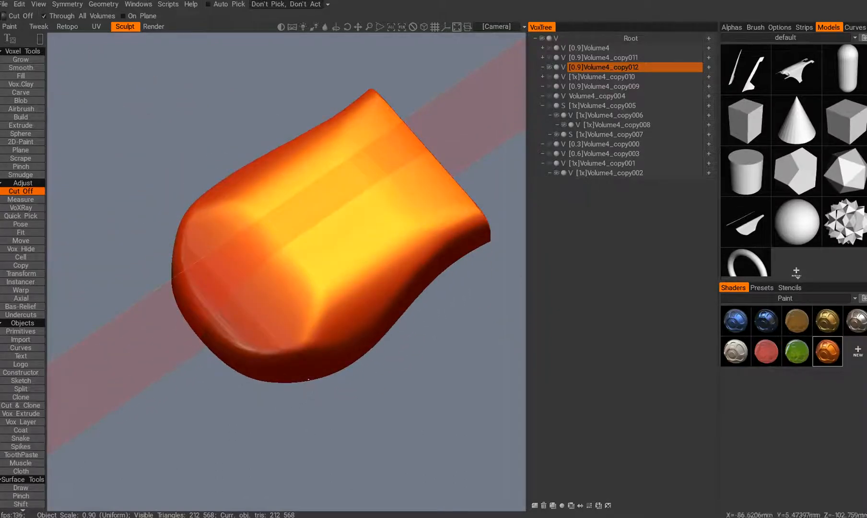
# Resample the trimmed shell to a higher poly count with Good resampling quality
pyautogui.press('Return')
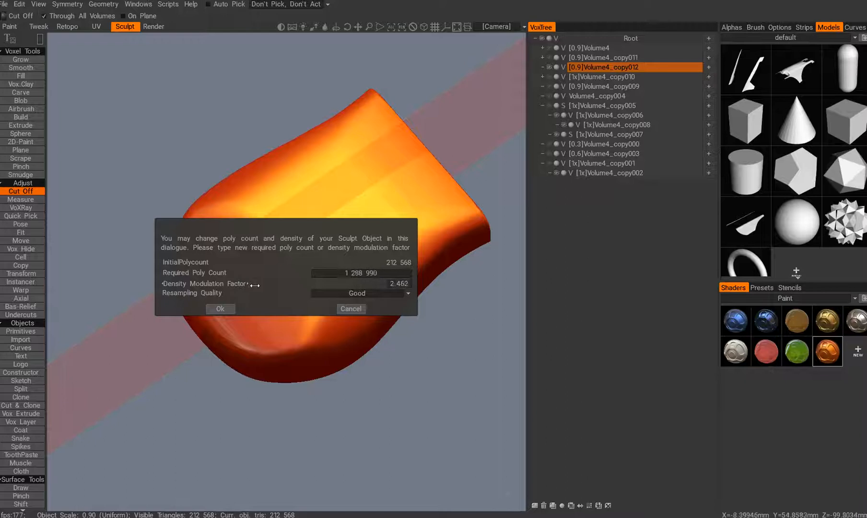
pyautogui.click(222, 310)
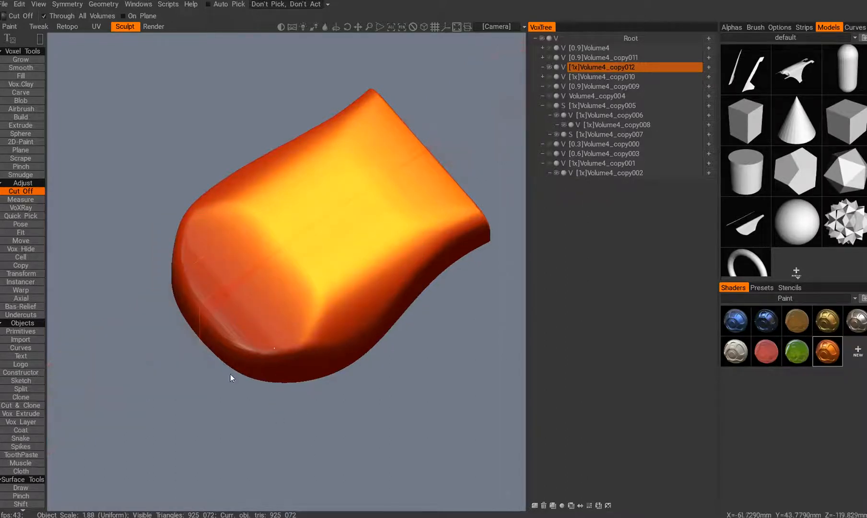
pyautogui.moveTo(280, 354)
pyautogui.keyDown('alt'); pyautogui.mouseDown()
pyautogui.moveTo(264, 365)
pyautogui.moveTo(346, 317)
pyautogui.moveTo(284, 316)
pyautogui.moveTo(346, 356)
pyautogui.moveTo(267, 335)
pyautogui.moveTo(259, 315)
pyautogui.moveTo(183, 347)
pyautogui.moveTo(238, 368)
pyautogui.moveTo(220, 379)
pyautogui.moveTo(174, 370)
pyautogui.moveTo(154, 349)
pyautogui.moveTo(277, 348)
pyautogui.moveTo(372, 363)
pyautogui.mouseUp(); pyautogui.keyUp('alt')
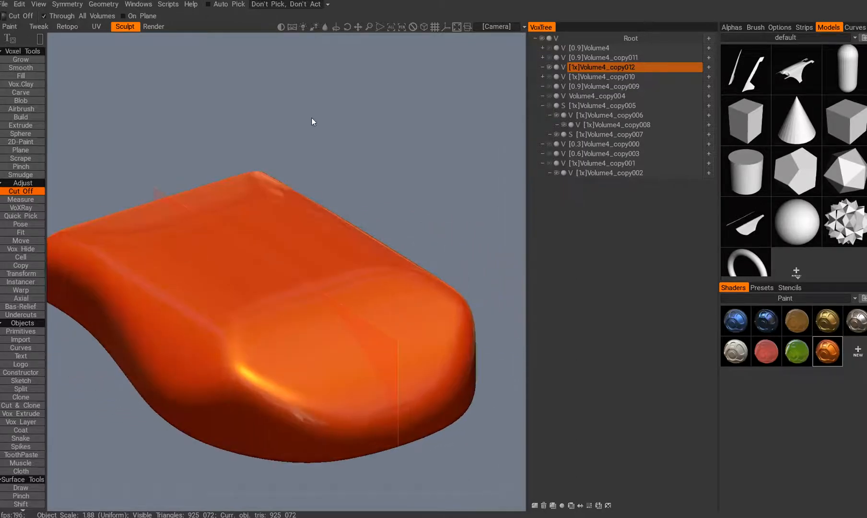
# Choose the Split tool with the closed spline stroke in top view
pyautogui.moveTo(259, 303)
pyautogui.keyDown('alt'); pyautogui.mouseDown()
pyautogui.moveTo(242, 311)
pyautogui.moveTo(344, 314)
pyautogui.moveTo(316, 347)
pyautogui.moveTo(277, 337)
pyautogui.moveTo(312, 400)
pyautogui.moveTo(263, 354)
pyautogui.moveTo(261, 312)
pyautogui.mouseUp(); pyautogui.keyUp('alt')
pyautogui.keyDown('alt'); pyautogui.moveTo(267, 331); pyautogui.dragTo(256, 381, button='middle'); pyautogui.keyUp('alt')
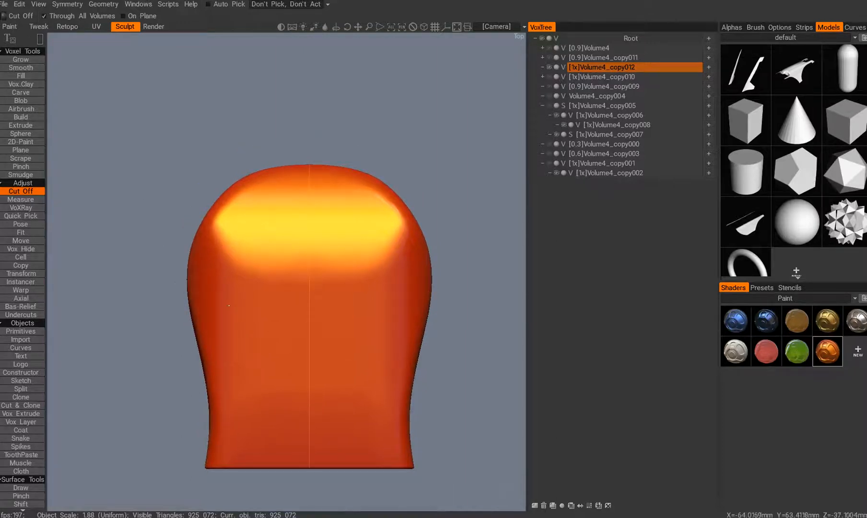
pyautogui.press('s')
pyautogui.keyDown('alt'); pyautogui.moveTo(232, 289); pyautogui.dragTo(232, 303, button='middle'); pyautogui.keyUp('alt')
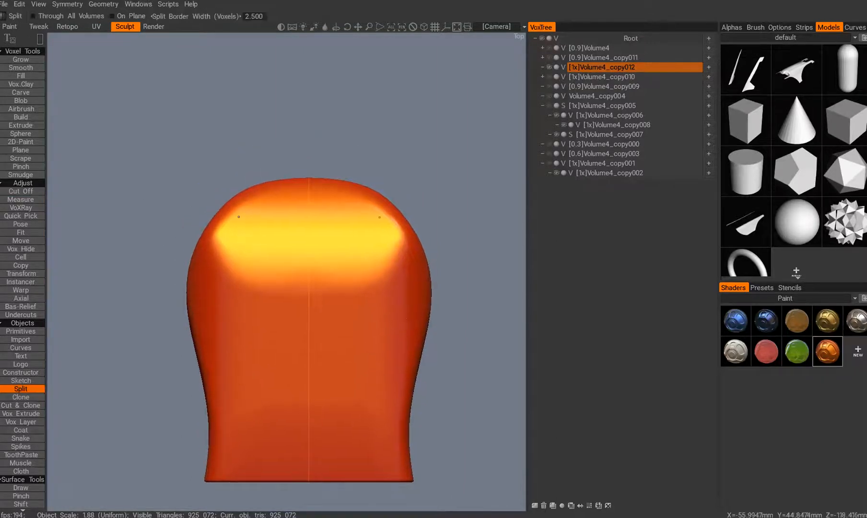
pyautogui.press('space')
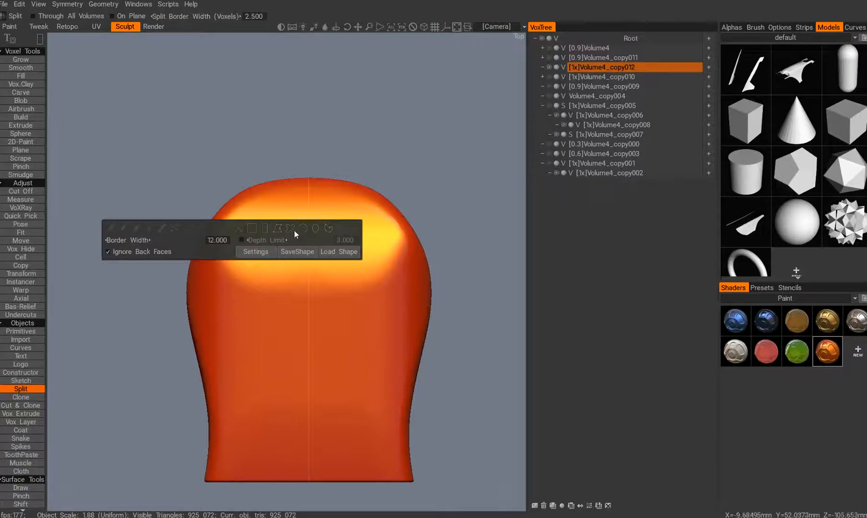
pyautogui.click(328, 228)
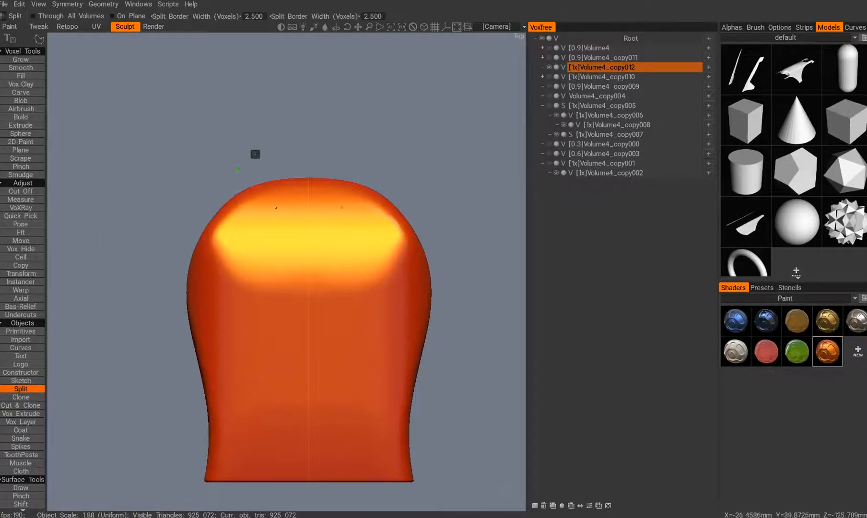
# Duplicate the resampled shell Volume4_copy012 in place
pyautogui.hotkey('ctrl', 'd')
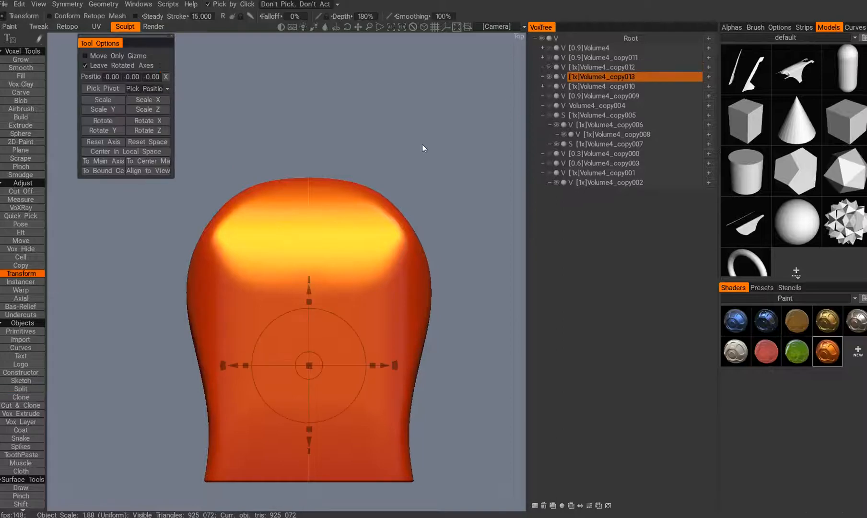
pyautogui.moveTo(217, 197); pyautogui.dragTo(235, 151, button='middle')
pyautogui.moveTo(235, 150); pyautogui.dragTo(231, 145)
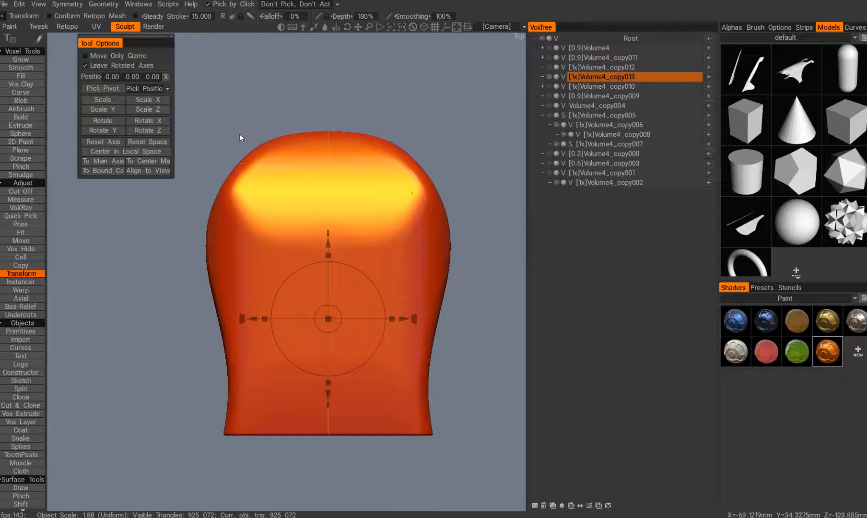
# Draw a closed Split curve from beyond the rounded end over the duplicate's top and past the centre line, with a sharp outer corner
pyautogui.press('k')
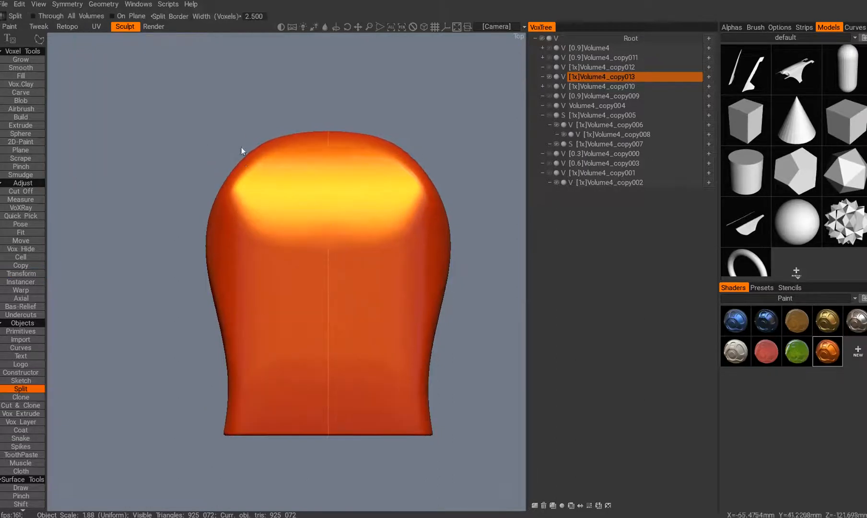
pyautogui.press('e')
pyautogui.click(342, 134)
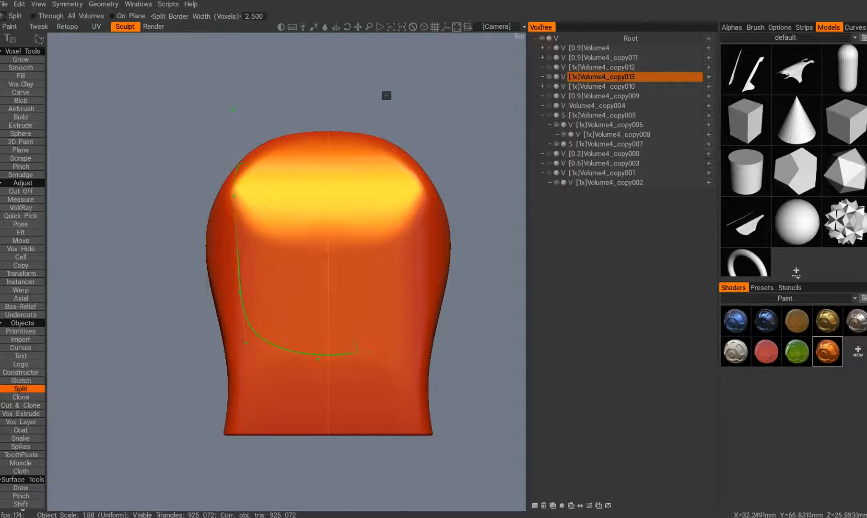
pyautogui.press('Return')
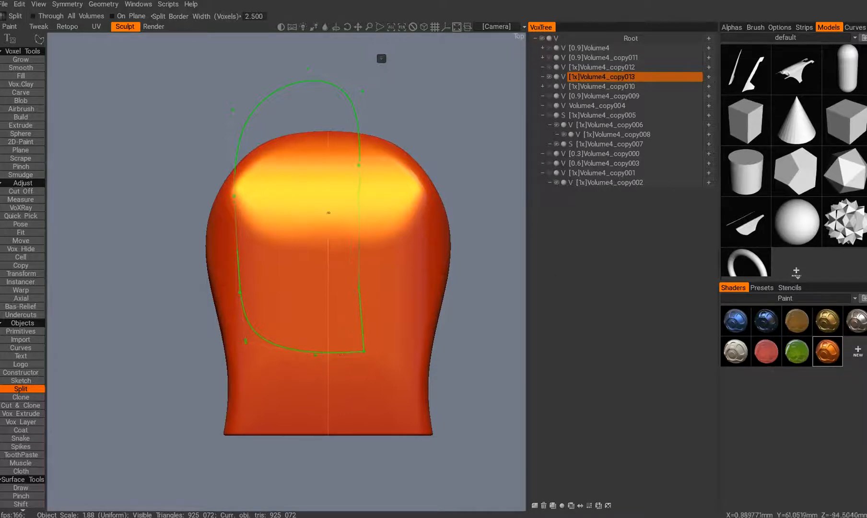
pyautogui.click(232, 112)
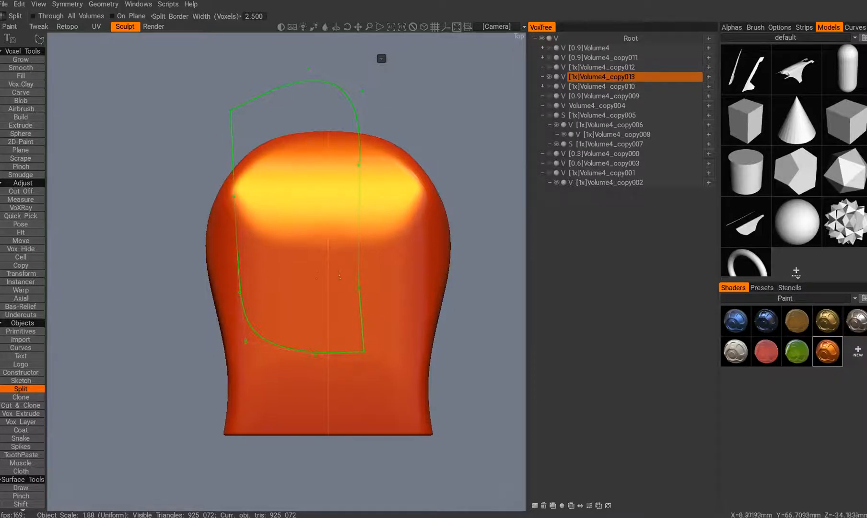
# Try splitting the duplicated shell along the closed curve, check the cut from several angles, and undo it
pyautogui.press('Return')
pyautogui.keyDown('alt'); pyautogui.moveTo(269, 298); pyautogui.dragTo(451, 259); pyautogui.keyUp('alt')
pyautogui.press('t')
pyautogui.keyDown('alt'); pyautogui.moveTo(367, 279); pyautogui.dragTo(325, 205); pyautogui.keyUp('alt')
pyautogui.keyDown('alt'); pyautogui.moveTo(326, 205); pyautogui.dragTo(263, 348, button='right'); pyautogui.keyUp('alt')
pyautogui.keyDown('alt'); pyautogui.moveTo(263, 349); pyautogui.dragTo(234, 331); pyautogui.keyUp('alt')
pyautogui.keyDown('alt'); pyautogui.moveTo(234, 330); pyautogui.dragTo(240, 277, button='right'); pyautogui.keyUp('alt')
pyautogui.keyDown('alt'); pyautogui.moveTo(215, 302); pyautogui.dragTo(270, 401); pyautogui.keyUp('alt')
pyautogui.hotkey('ctrl', 'z')
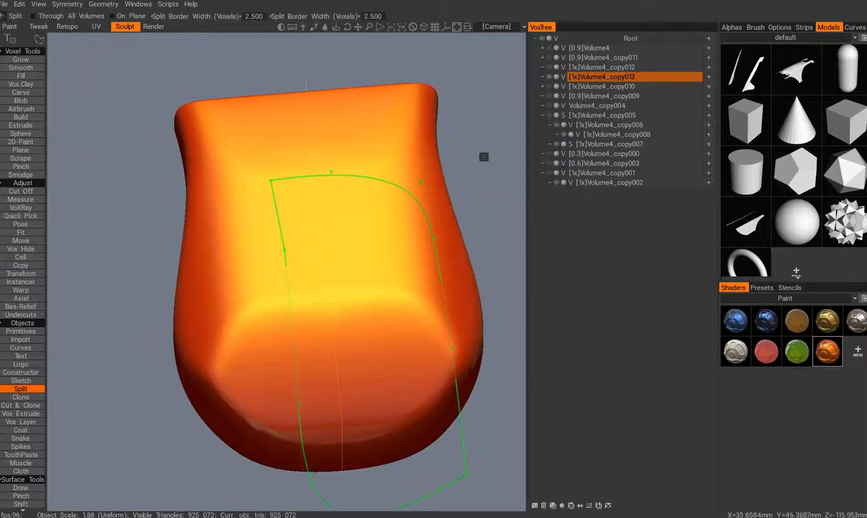
# Move the curve's inner corner point toward the shell's straight end, split the duplicate along the curve, and switch to Transform
pyautogui.moveTo(280, 187); pyautogui.dragTo(288, 162)
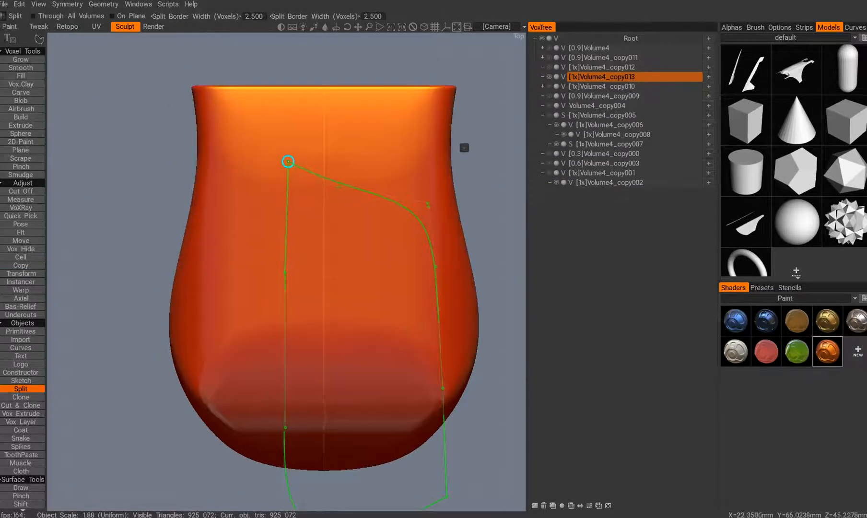
pyautogui.press('Return')
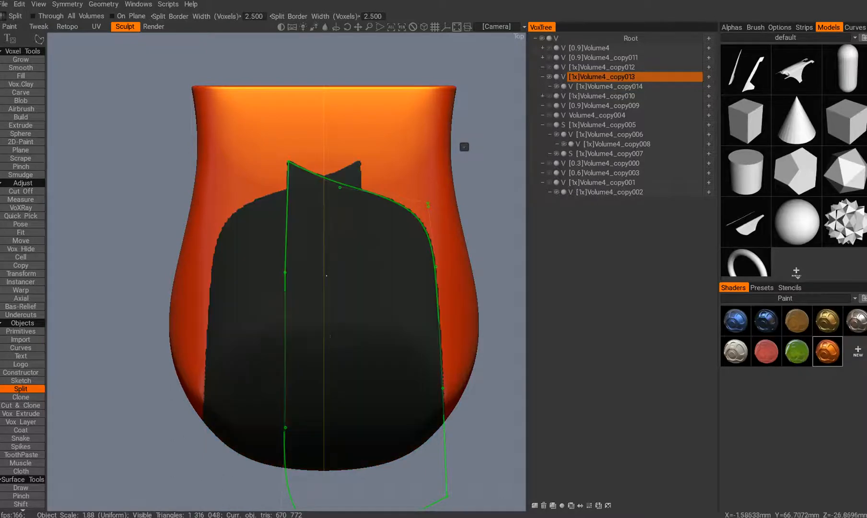
pyautogui.moveTo(306, 302); pyautogui.dragTo(285, 320, button='middle')
pyautogui.keyDown('alt'); pyautogui.moveTo(286, 320); pyautogui.dragTo(307, 340, button='right'); pyautogui.keyUp('alt')
pyautogui.keyDown('alt'); pyautogui.moveTo(230, 249); pyautogui.dragTo(294, 318); pyautogui.keyUp('alt')
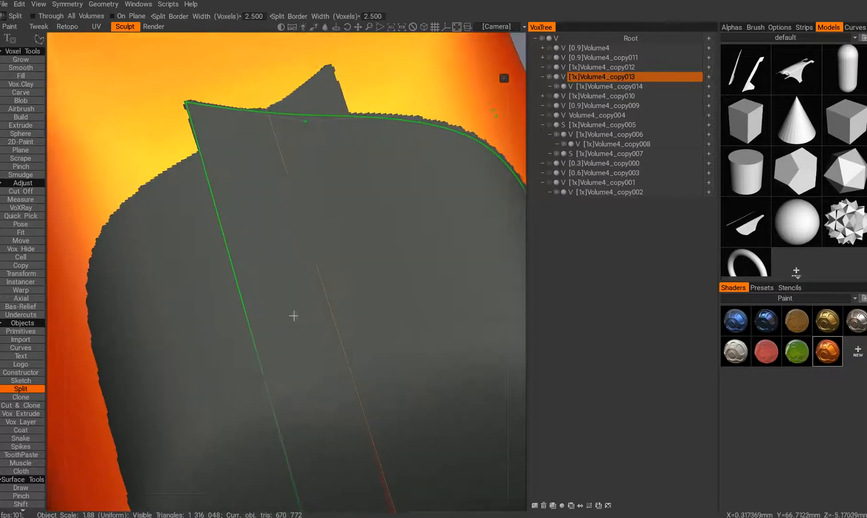
pyautogui.moveTo(297, 225); pyautogui.dragTo(294, 308, button='middle')
pyautogui.press('t')
pyautogui.keyDown('alt'); pyautogui.moveTo(279, 236); pyautogui.dragTo(248, 237); pyautogui.keyUp('alt')
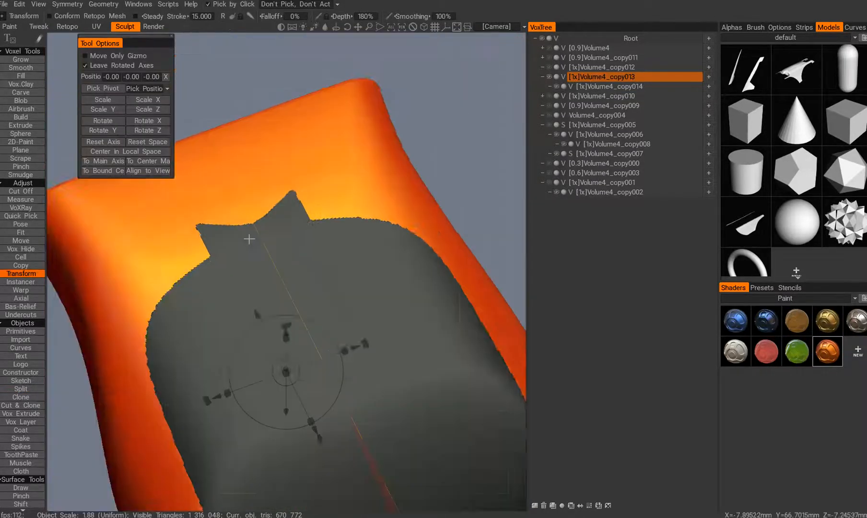
# Check the split-off panel's jagged outline from several angles and undo the split of the duplicated shell
pyautogui.keyDown('alt'); pyautogui.moveTo(248, 238); pyautogui.dragTo(287, 286, button='right'); pyautogui.keyUp('alt')
pyautogui.moveTo(287, 286); pyautogui.dragTo(270, 258, button='middle')
pyautogui.keyDown('alt'); pyautogui.moveTo(270, 258); pyautogui.dragTo(277, 236, button='right'); pyautogui.keyUp('alt')
pyautogui.keyDown('alt'); pyautogui.moveTo(277, 236); pyautogui.dragTo(278, 178); pyautogui.keyUp('alt')
pyautogui.moveTo(278, 177); pyautogui.dragTo(321, 158, button='middle')
pyautogui.keyDown('alt'); pyautogui.moveTo(321, 158); pyautogui.dragTo(309, 283); pyautogui.keyUp('alt')
pyautogui.hotkey('ctrl', 'z')
pyautogui.hotkey('ctrl', 'z')
pyautogui.moveTo(325, 322); pyautogui.dragTo(316, 297, button='middle')
pyautogui.scroll(-2, 317, 298)
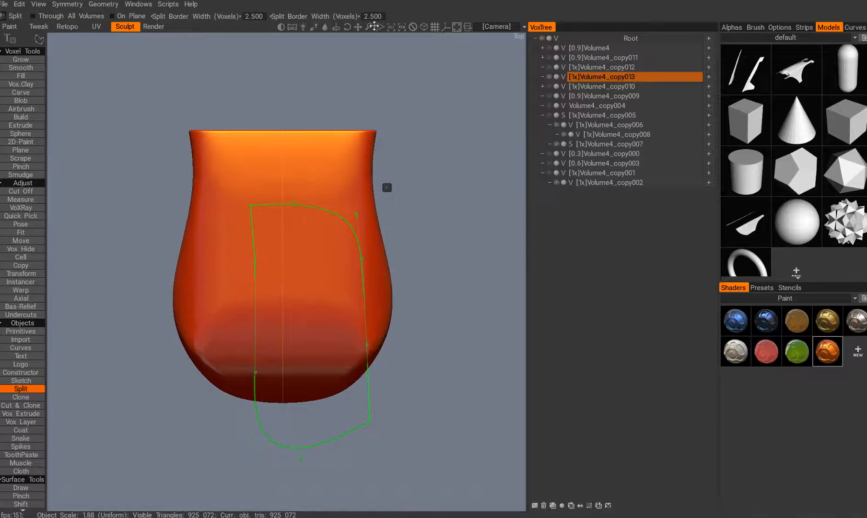
# Set the Split border widths to -0.01 voxels
pyautogui.click(370, 22)
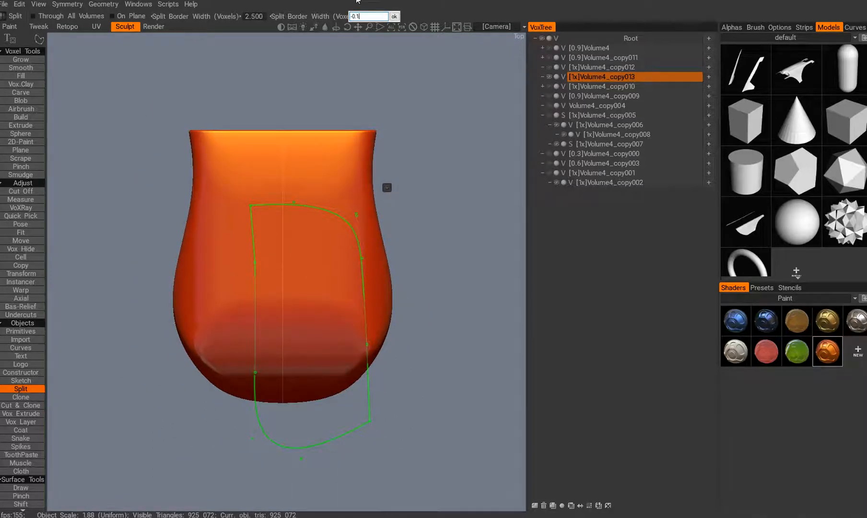
pyautogui.write('-0.01')
pyautogui.press('Return')
pyautogui.moveTo(259, 88); pyautogui.dragTo(256, 74, button='middle')
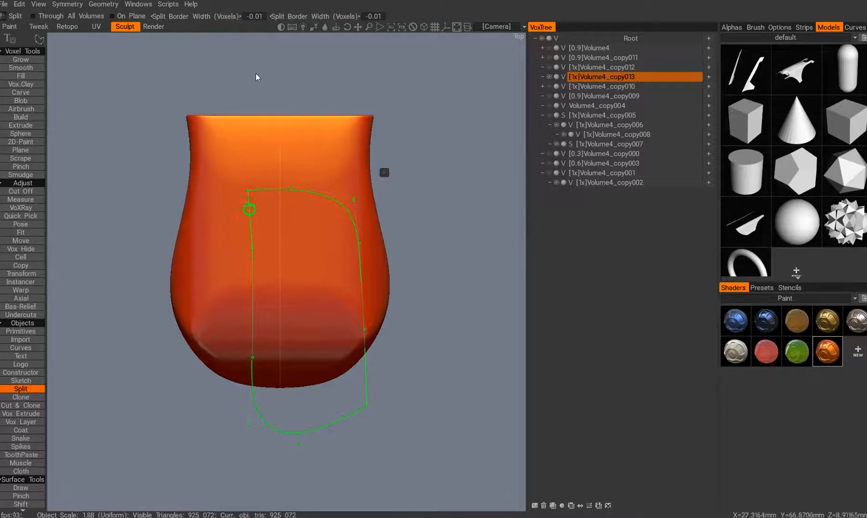
# Try splitting the duplicated shell along the closed curve and inspect the seam up close and from above
pyautogui.press('Return')
pyautogui.moveTo(220, 386); pyautogui.dragTo(269, 346)
pyautogui.press('t')
pyautogui.press('q')
pyautogui.press('KP_7')
pyautogui.moveTo(298, 255); pyautogui.dragTo(276, 259, button='middle')
pyautogui.keyDown('alt'); pyautogui.moveTo(276, 259); pyautogui.dragTo(300, 381, button='right'); pyautogui.keyUp('alt')
pyautogui.keyDown('alt'); pyautogui.moveTo(300, 381); pyautogui.dragTo(270, 240); pyautogui.keyUp('alt')
pyautogui.moveTo(281, 269); pyautogui.dragTo(292, 311, button='middle')
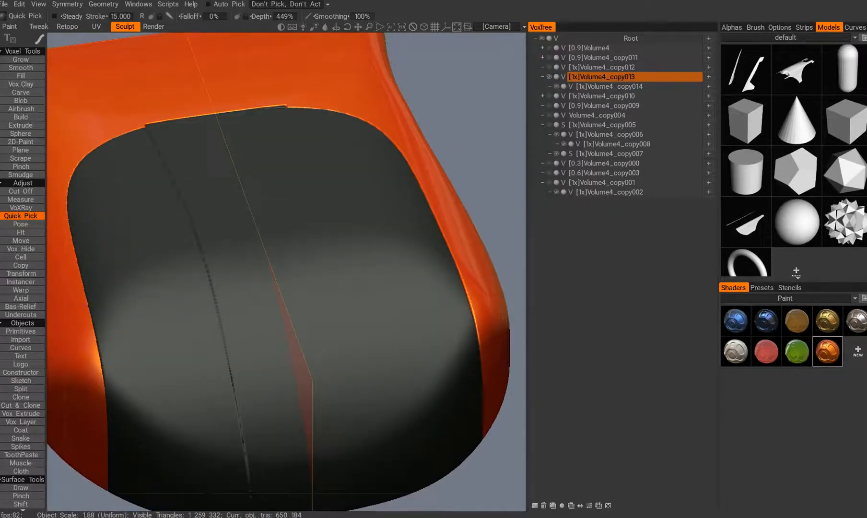
pyautogui.scroll(-3, 297, 283)
pyautogui.keyDown('alt'); pyautogui.moveTo(271, 278); pyautogui.dragTo(225, 249); pyautogui.keyUp('alt')
pyautogui.scroll(3, 237, 271)
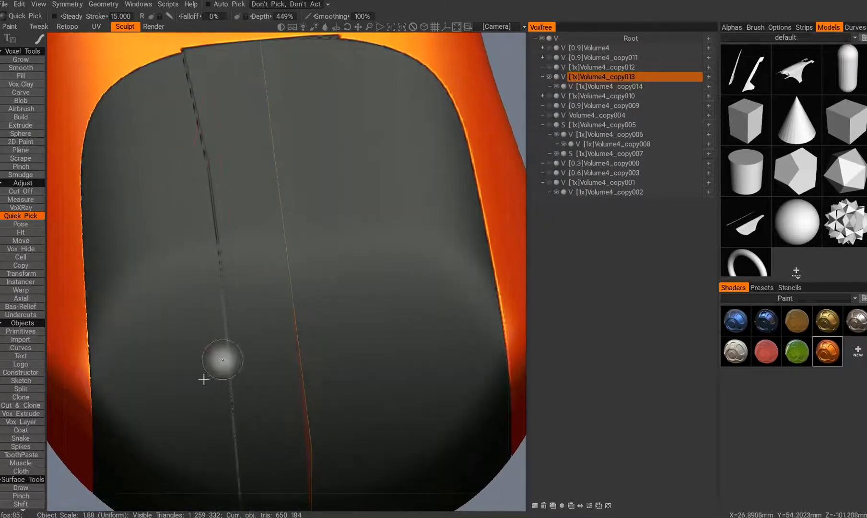
pyautogui.keyDown('alt'); pyautogui.moveTo(219, 312); pyautogui.dragTo(215, 197); pyautogui.keyUp('alt')
pyautogui.keyDown('alt'); pyautogui.moveTo(238, 264); pyautogui.dragTo(225, 364); pyautogui.keyUp('alt')
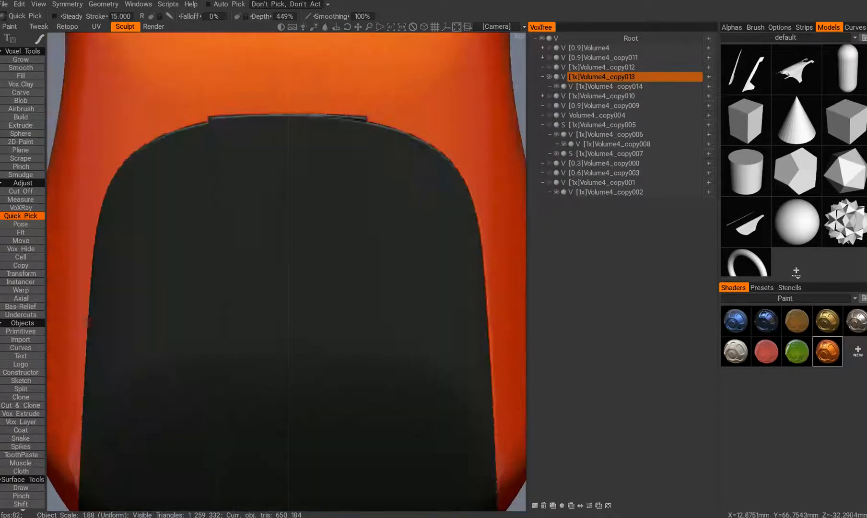
pyautogui.scroll(-4, 232, 311)
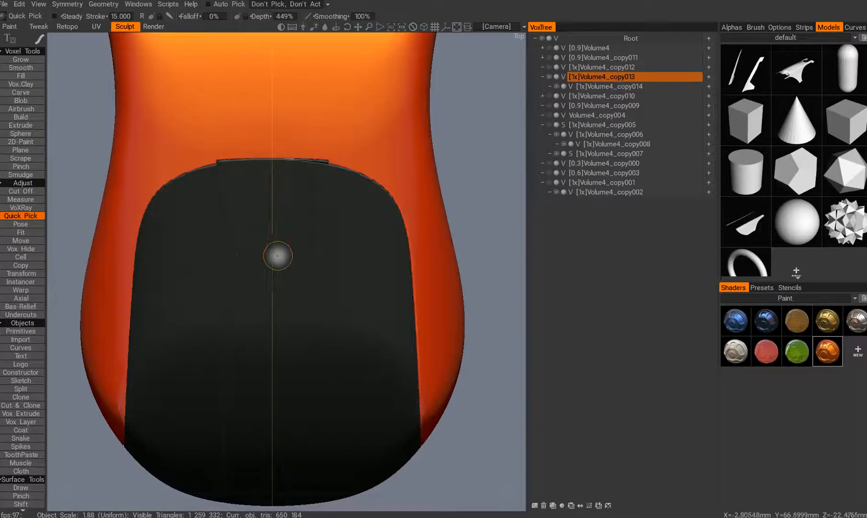
# Switch to Smooth, select the split-off panel Volume4_copy014, and try a Symm Copy on it
pyautogui.click(313, 273)
pyautogui.moveTo(353, 254); pyautogui.dragTo(332, 243, button='right')
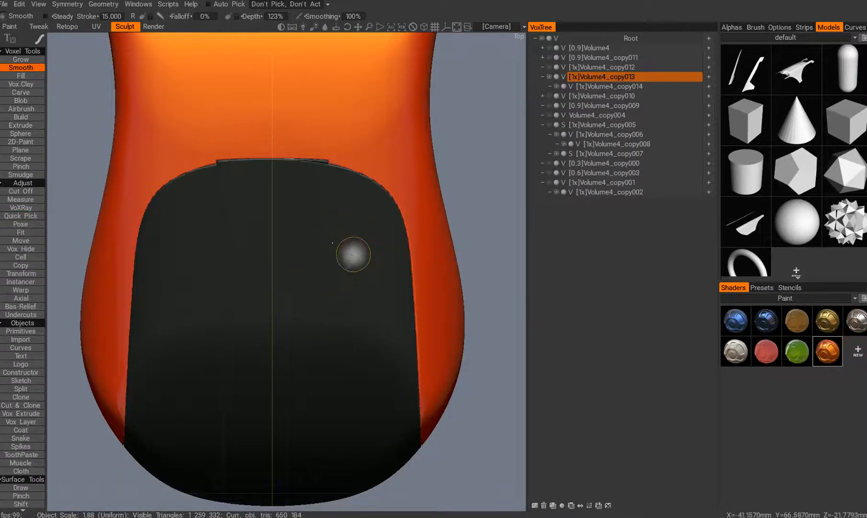
pyautogui.scroll(5, 319, 307)
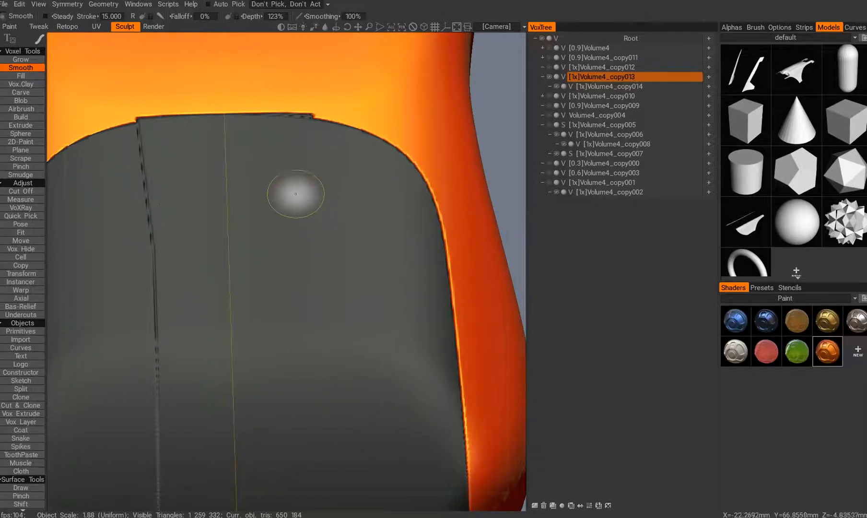
pyautogui.keyDown('alt'); pyautogui.moveTo(281, 221); pyautogui.dragTo(335, 284); pyautogui.keyUp('alt')
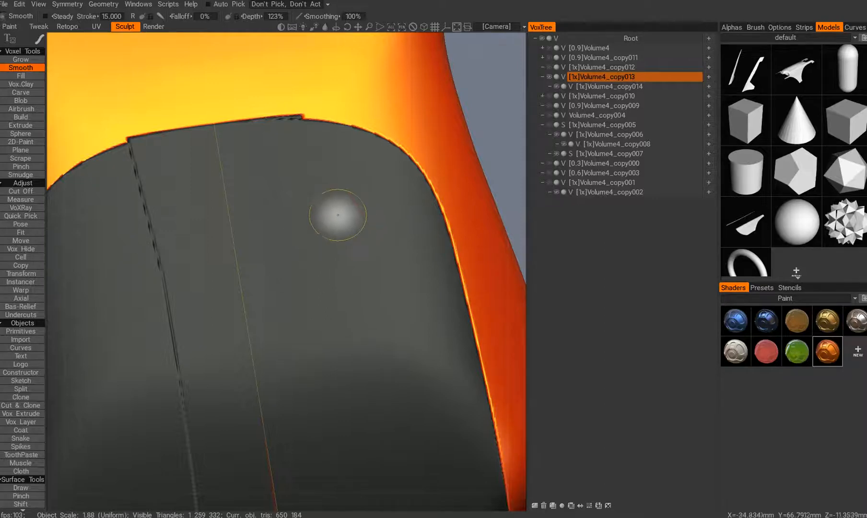
pyautogui.keyDown('alt'); pyautogui.moveTo(340, 309); pyautogui.dragTo(289, 228, button='right'); pyautogui.keyUp('alt')
pyautogui.keyDown('alt'); pyautogui.moveTo(268, 244); pyautogui.dragTo(285, 225, button='middle'); pyautogui.keyUp('alt')
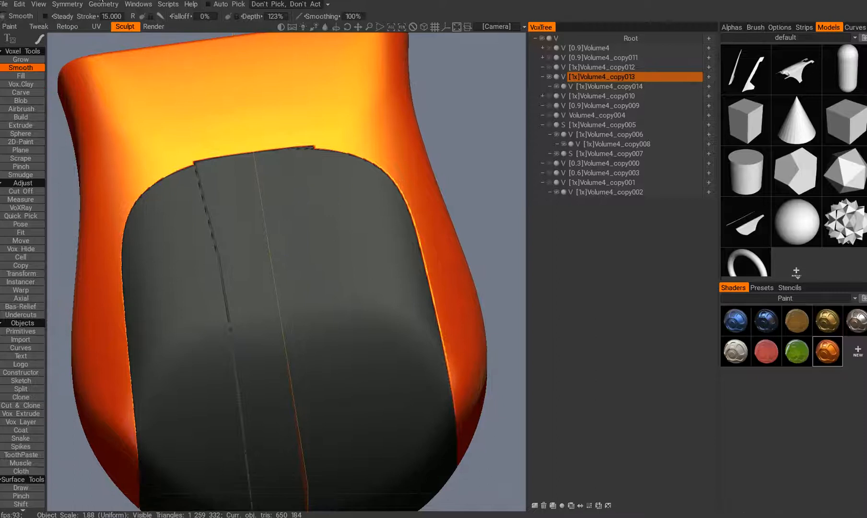
pyautogui.click(102, 4)
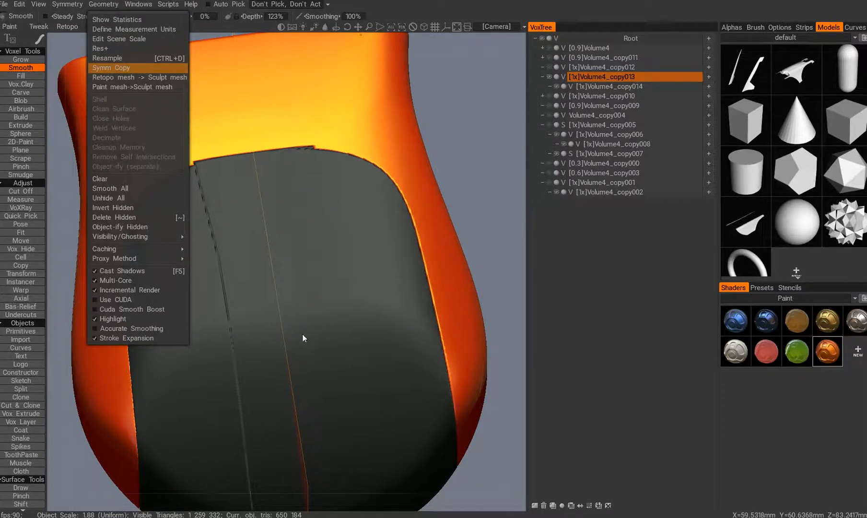
pyautogui.keyDown('alt'); pyautogui.moveTo(290, 294); pyautogui.dragTo(263, 485); pyautogui.keyUp('alt')
pyautogui.click(555, 86)
pyautogui.click(556, 86)
pyautogui.click(575, 88)
pyautogui.keyDown('alt'); pyautogui.moveTo(320, 258); pyautogui.dragTo(341, 194); pyautogui.keyUp('alt')
pyautogui.click(103, 4)
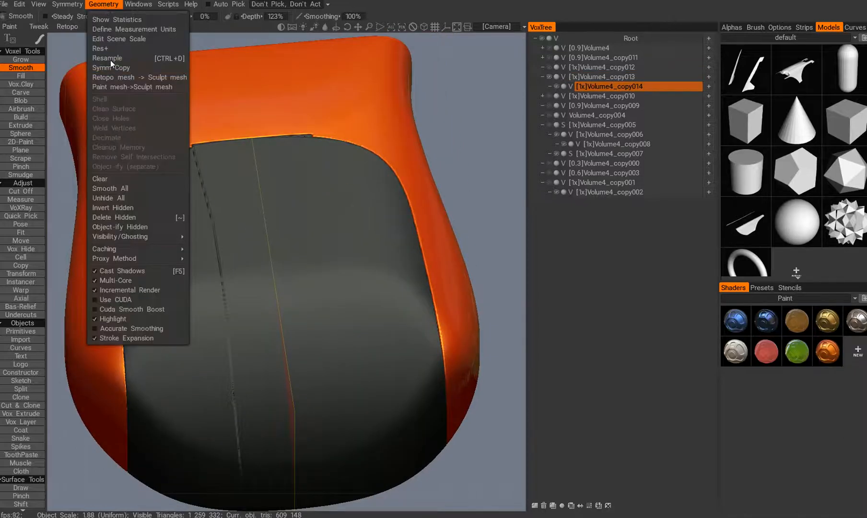
# Inspect the mirrored panel's stepped front edge, then undo the symmetry copy and the split
pyautogui.scroll(-3, 288, 297)
pyautogui.moveTo(291, 322)
pyautogui.keyDown('alt'); pyautogui.mouseDown()
pyautogui.moveTo(298, 319)
pyautogui.moveTo(284, 295)
pyautogui.moveTo(300, 327)
pyautogui.mouseUp(); pyautogui.keyUp('alt')
pyautogui.scroll(4, 297, 322)
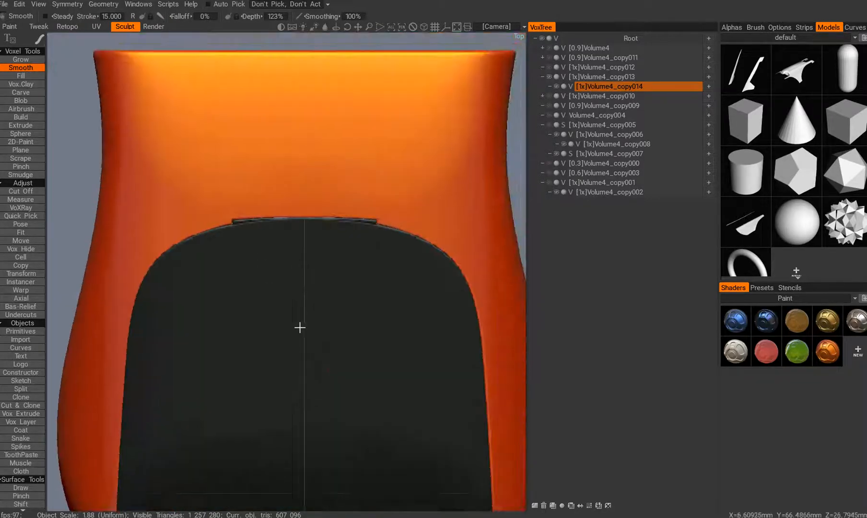
pyautogui.keyDown('alt'); pyautogui.moveTo(300, 327); pyautogui.dragTo(209, 176, button='right'); pyautogui.keyUp('alt')
pyautogui.scroll(-6, 296, 163)
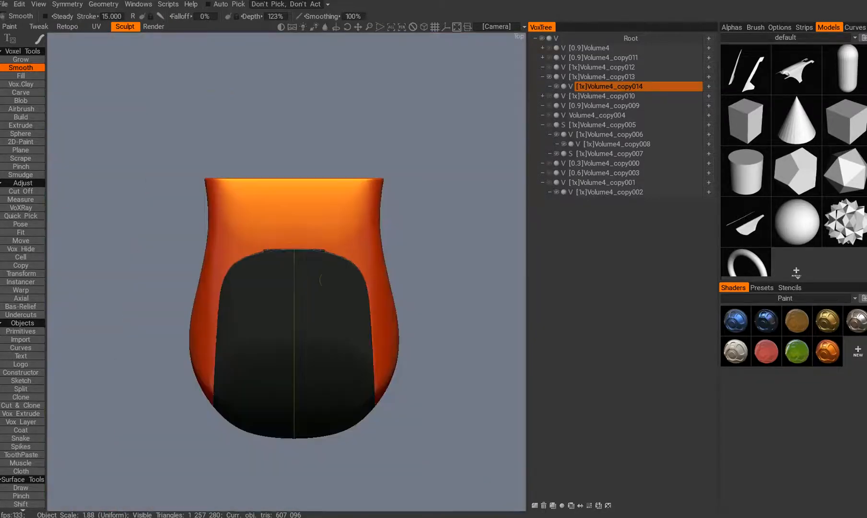
pyautogui.keyDown('alt'); pyautogui.moveTo(330, 281); pyautogui.dragTo(328, 242, button='middle'); pyautogui.keyUp('alt')
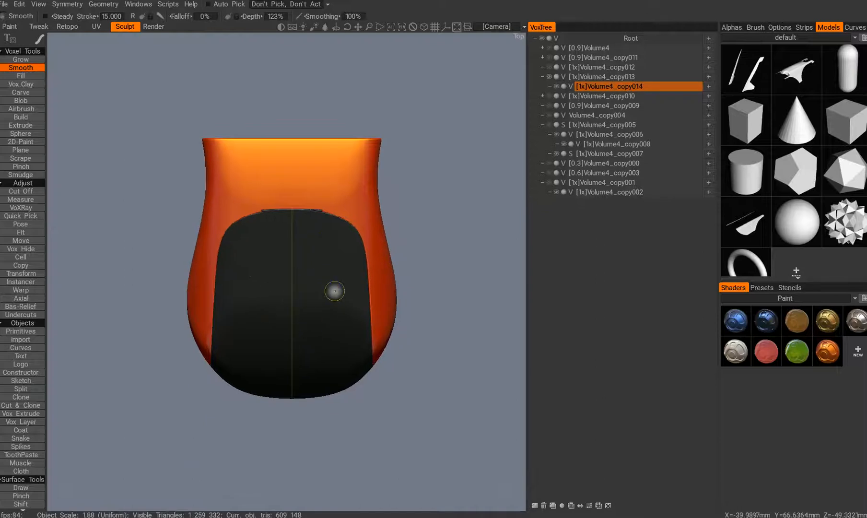
pyautogui.press('Up')
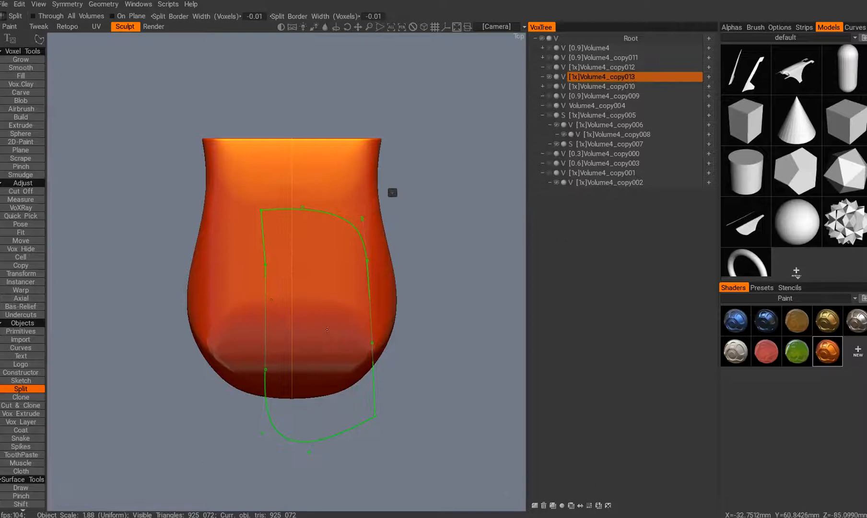
# Move the curve's inner corner and side points to make the inner edge vertical, and smooth the curved end where it crosses the centre line
pyautogui.scroll(4, 303, 274)
pyautogui.scroll(3, 310, 284)
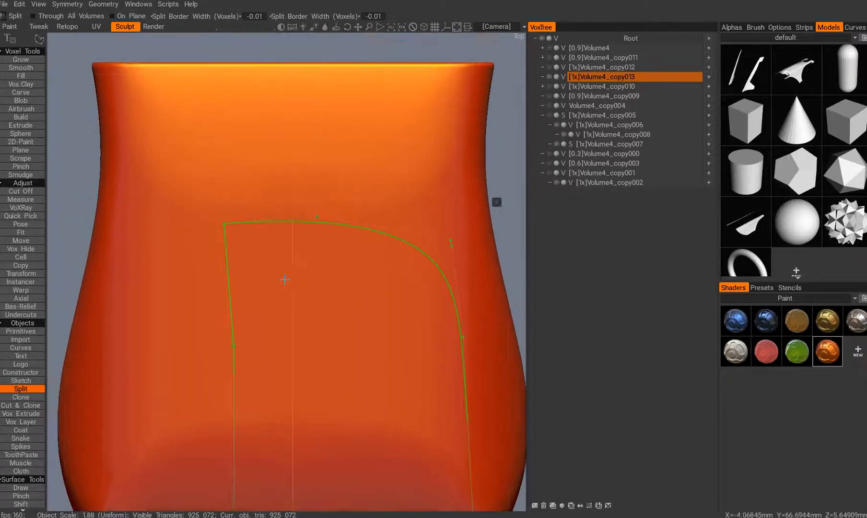
pyautogui.moveTo(168, 207); pyautogui.dragTo(187, 197)
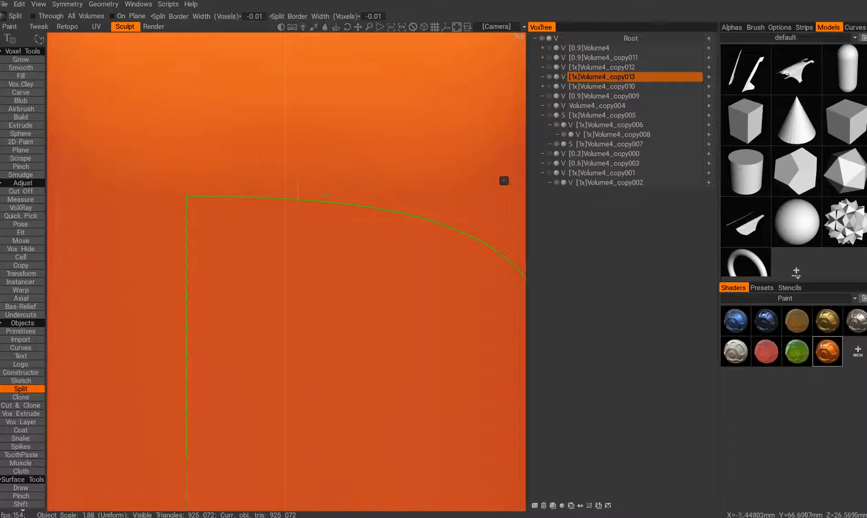
pyautogui.moveTo(325, 194); pyautogui.dragTo(338, 203)
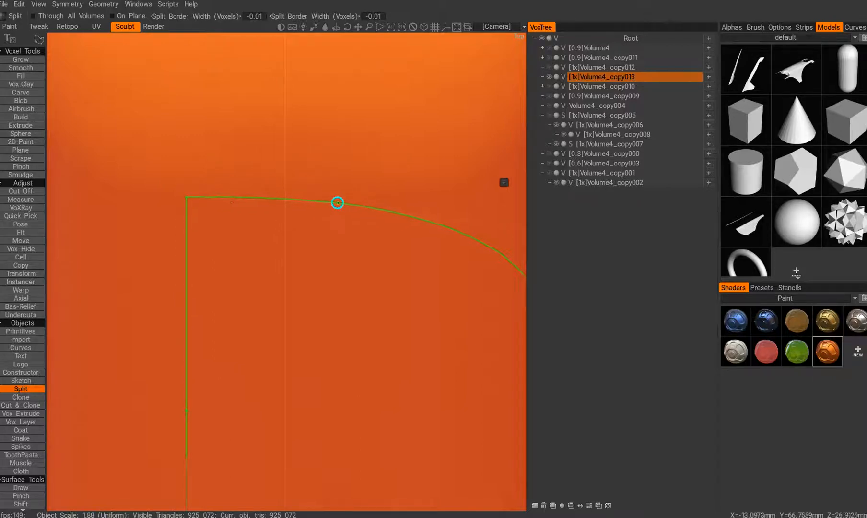
pyautogui.keyDown('alt'); pyautogui.moveTo(294, 262); pyautogui.dragTo(280, 269, button='middle'); pyautogui.keyUp('alt')
pyautogui.keyDown('alt'); pyautogui.moveTo(280, 269); pyautogui.dragTo(219, 248, button='right'); pyautogui.keyUp('alt')
pyautogui.moveTo(219, 240); pyautogui.dragTo(221, 238)
pyautogui.keyDown('alt'); pyautogui.moveTo(277, 213); pyautogui.dragTo(284, 130, button='middle'); pyautogui.keyUp('alt')
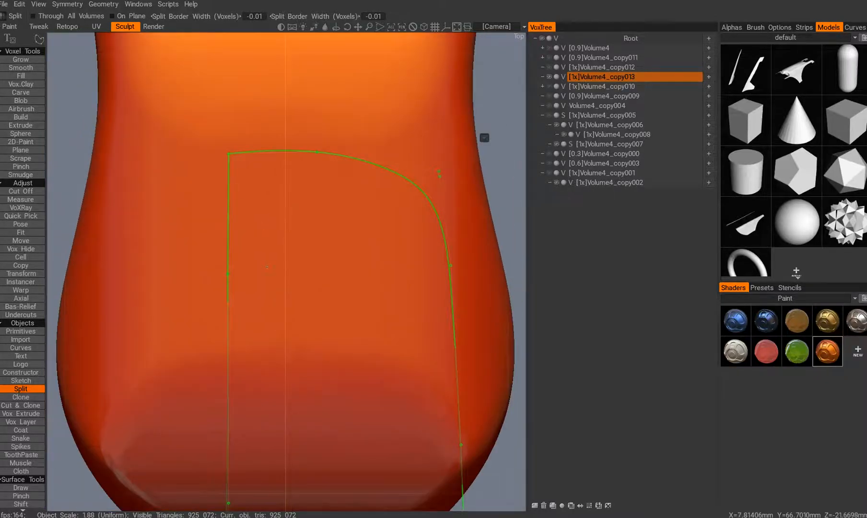
# Undo a trial split, move the curve's inner corner point close to the centre line, and split the shell again
pyautogui.press('Return')
pyautogui.hotkey('ctrl', 'z')
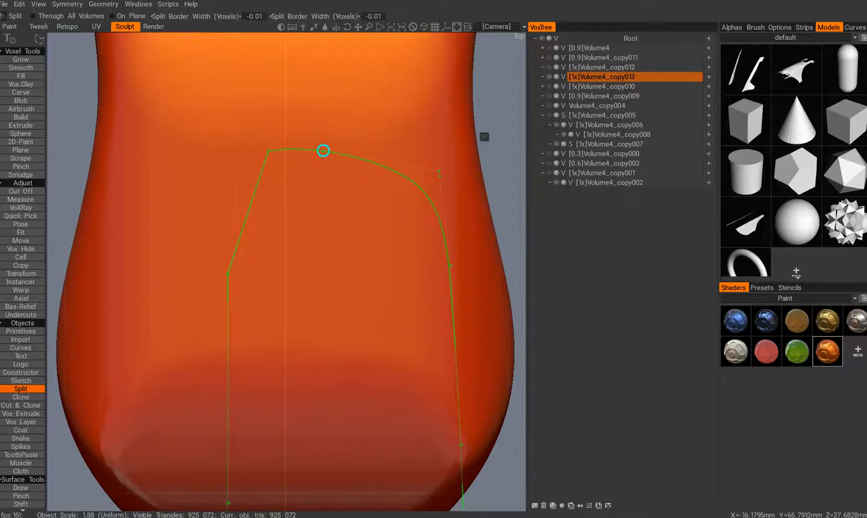
pyautogui.press('Return')
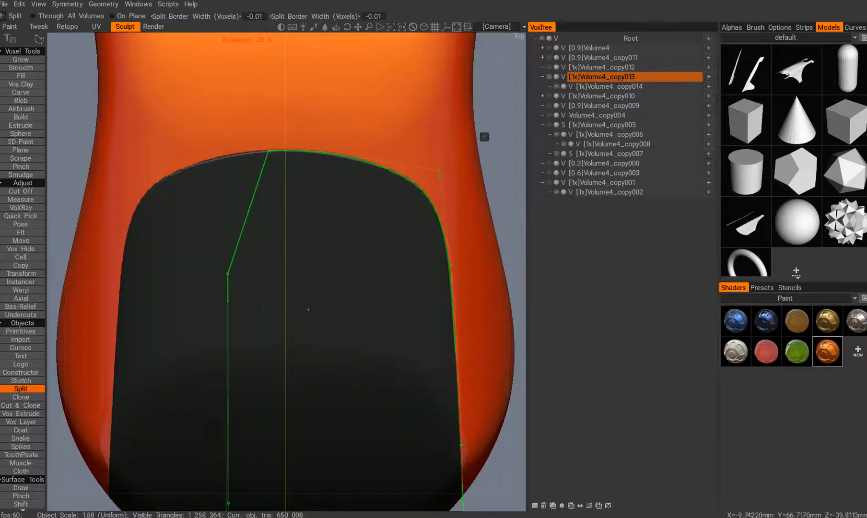
pyautogui.keyDown('alt'); pyautogui.moveTo(330, 348); pyautogui.dragTo(357, 338); pyautogui.keyUp('alt')
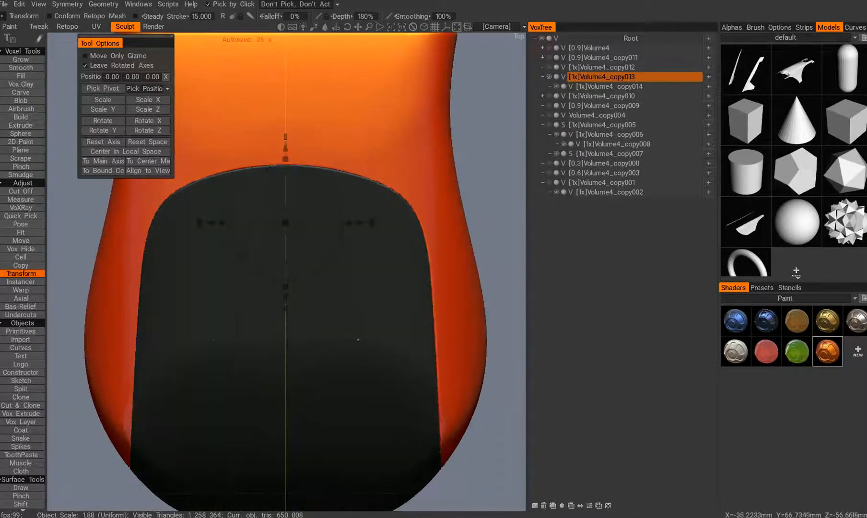
# Pick the split-off panel Volume4_copy014 and apply Symm Copy to it
pyautogui.press('h')
pyautogui.moveTo(363, 276); pyautogui.dragTo(366, 232, button='middle')
pyautogui.press('Escape')
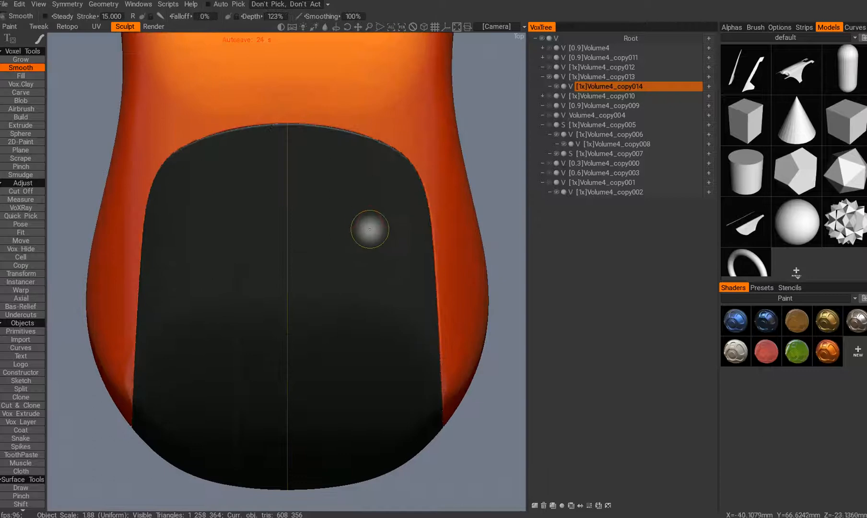
pyautogui.click(74, 8)
pyautogui.click(102, 5)
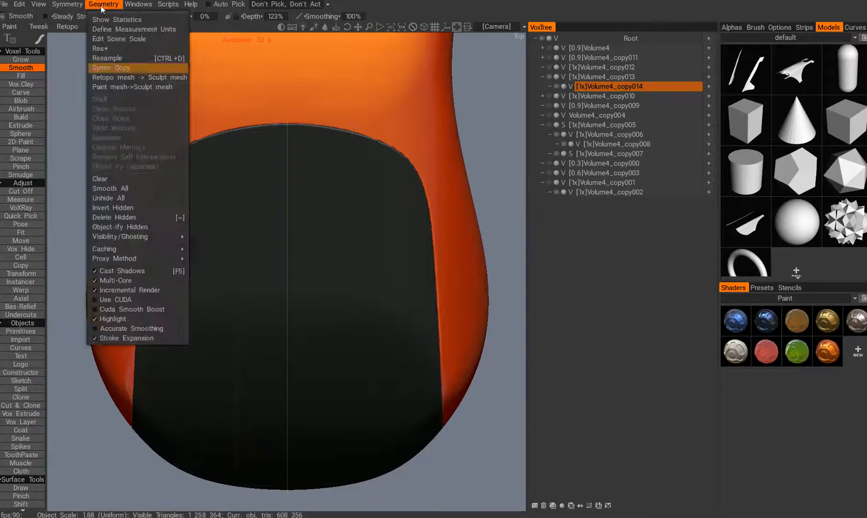
pyautogui.click(112, 69)
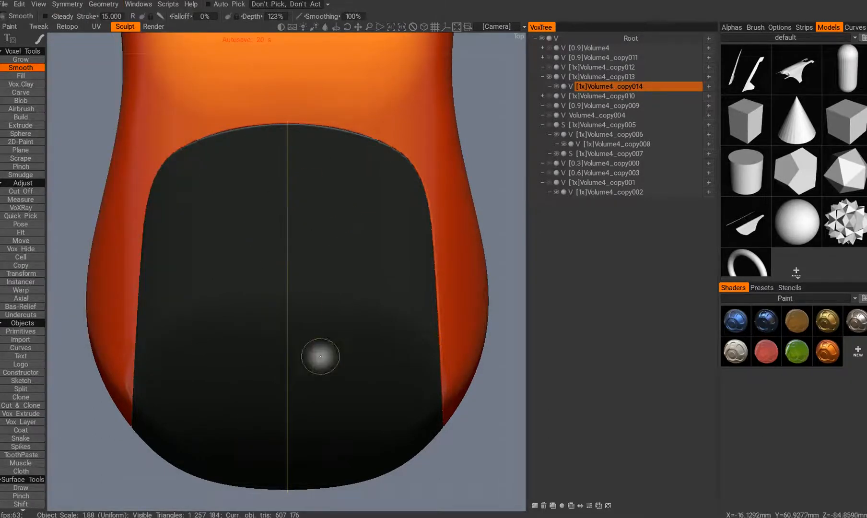
# Examine the panel's fit and its seam with the shell from several angles and up close
pyautogui.keyDown('alt'); pyautogui.moveTo(321, 356); pyautogui.dragTo(343, 335); pyautogui.keyUp('alt')
pyautogui.keyDown('alt'); pyautogui.moveTo(343, 335); pyautogui.dragTo(304, 322, button='right'); pyautogui.keyUp('alt')
pyautogui.keyDown('alt'); pyautogui.moveTo(305, 322); pyautogui.dragTo(266, 336); pyautogui.keyUp('alt')
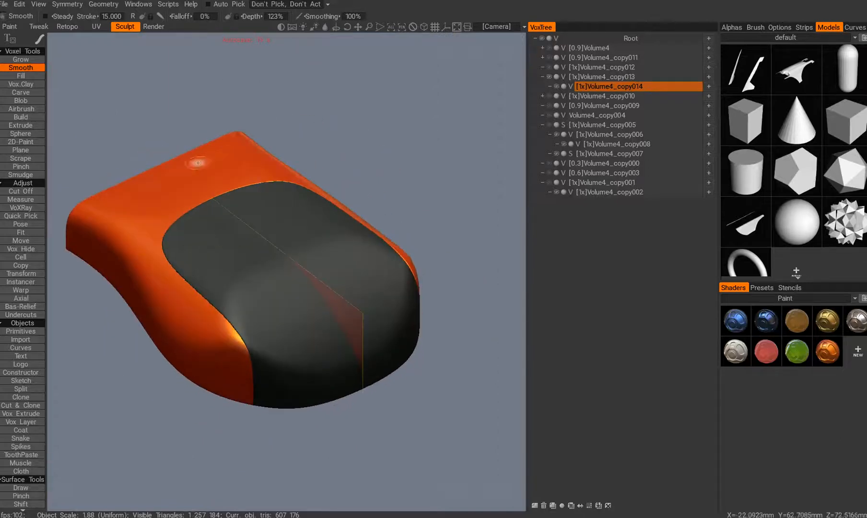
pyautogui.keyDown('alt'); pyautogui.moveTo(267, 336); pyautogui.dragTo(298, 345, button='middle'); pyautogui.keyUp('alt')
pyautogui.keyDown('alt'); pyautogui.moveTo(298, 344); pyautogui.dragTo(229, 364); pyautogui.keyUp('alt')
pyautogui.keyDown('alt'); pyautogui.moveTo(229, 364); pyautogui.dragTo(287, 340, button='middle'); pyautogui.keyUp('alt')
pyautogui.keyDown('alt'); pyautogui.moveTo(287, 339); pyautogui.dragTo(301, 381, button='right'); pyautogui.keyUp('alt')
pyautogui.keyDown('alt'); pyautogui.moveTo(300, 365); pyautogui.dragTo(297, 399); pyautogui.keyUp('alt')
pyautogui.keyDown('alt'); pyautogui.moveTo(297, 399); pyautogui.dragTo(283, 344, button='right'); pyautogui.keyUp('alt')
pyautogui.keyDown('alt'); pyautogui.moveTo(282, 344); pyautogui.dragTo(263, 353); pyautogui.keyUp('alt')
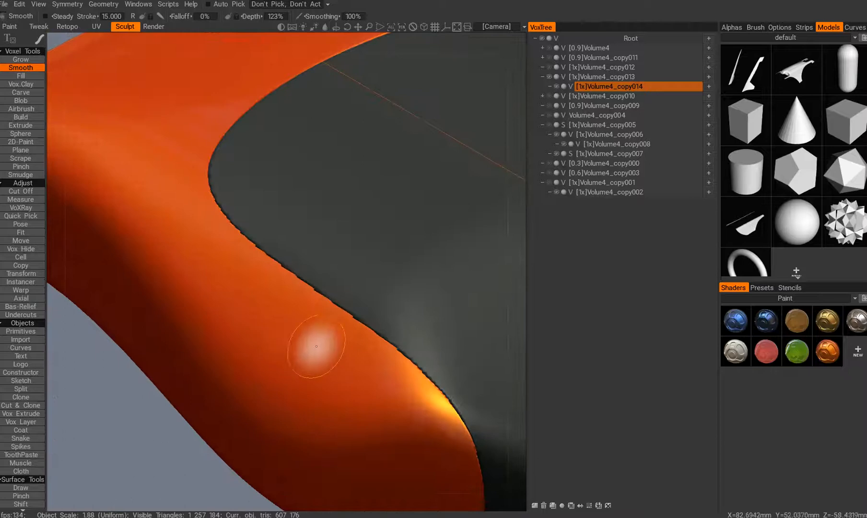
# Pick the outer shell Volume4_copy013, try smoothing the whole object, and undo the smoothing
pyautogui.press('h')
pyautogui.keyDown('alt'); pyautogui.moveTo(316, 387); pyautogui.dragTo(268, 378); pyautogui.keyUp('alt')
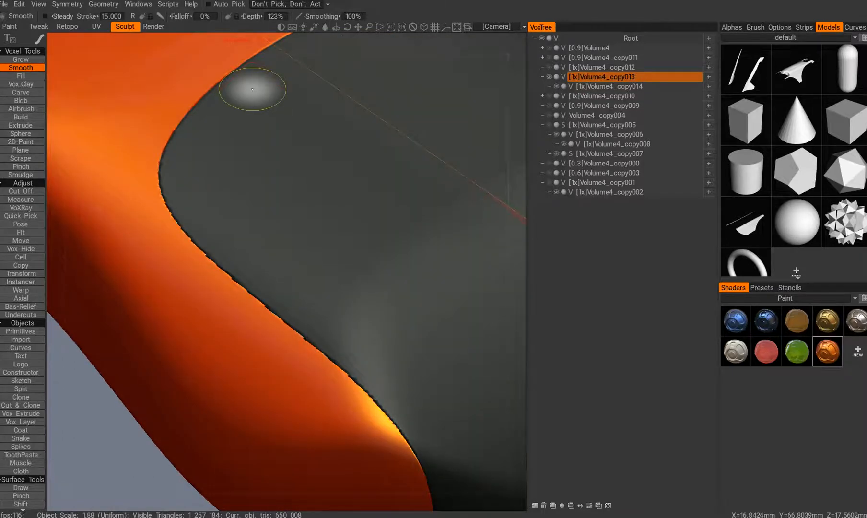
pyautogui.press('Return')
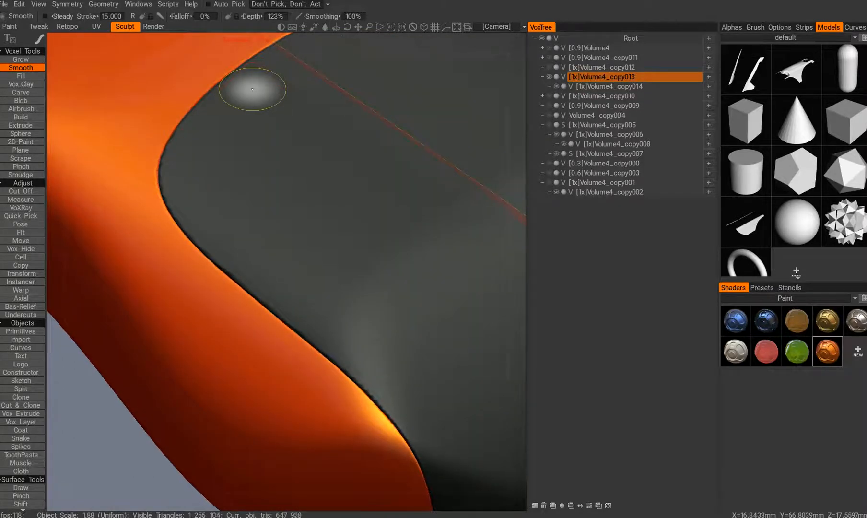
pyautogui.keyDown('alt'); pyautogui.moveTo(335, 349); pyautogui.dragTo(258, 298, button='right'); pyautogui.keyUp('alt')
pyautogui.moveTo(257, 298)
pyautogui.keyDown('alt'); pyautogui.mouseDown()
pyautogui.moveTo(273, 314)
pyautogui.moveTo(294, 261)
pyautogui.moveTo(329, 364)
pyautogui.moveTo(292, 310)
pyautogui.moveTo(327, 314)
pyautogui.mouseUp(); pyautogui.keyUp('alt')
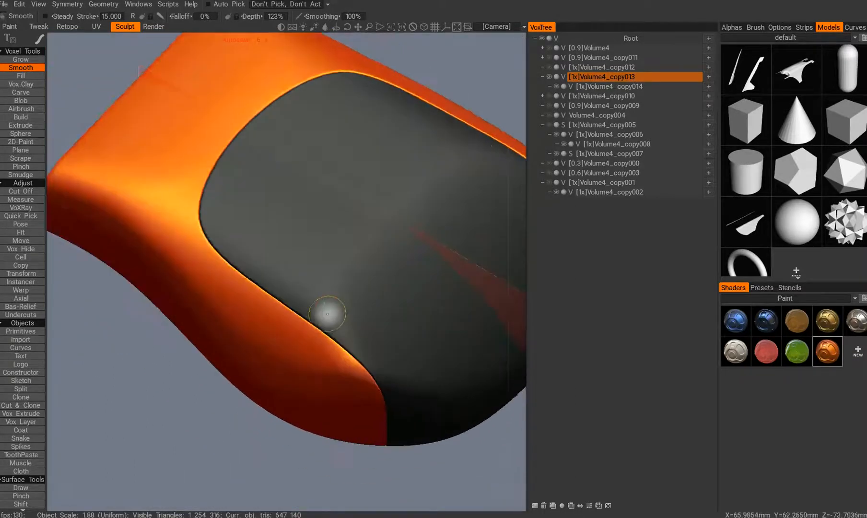
pyautogui.hotkey('ctrl', 'z')
# Try splitting a small ellipse out of the outer shell just ahead of the dark panel, and undo the split
pyautogui.moveTo(283, 335)
pyautogui.keyDown('alt'); pyautogui.mouseDown()
pyautogui.moveTo(334, 324)
pyautogui.moveTo(290, 313)
pyautogui.moveTo(329, 265)
pyautogui.moveTo(300, 323)
pyautogui.mouseUp(); pyautogui.keyUp('alt')
pyautogui.keyDown('alt'); pyautogui.moveTo(236, 302); pyautogui.dragTo(288, 322, button='middle'); pyautogui.keyUp('alt')
pyautogui.moveTo(254, 347)
pyautogui.keyDown('alt'); pyautogui.mouseDown(button='middle')
pyautogui.moveTo(276, 311)
pyautogui.moveTo(292, 311)
pyautogui.mouseUp(button='middle'); pyautogui.keyUp('alt')
pyautogui.keyDown('alt'); pyautogui.moveTo(292, 312); pyautogui.dragTo(393, 475, button='right'); pyautogui.keyUp('alt')
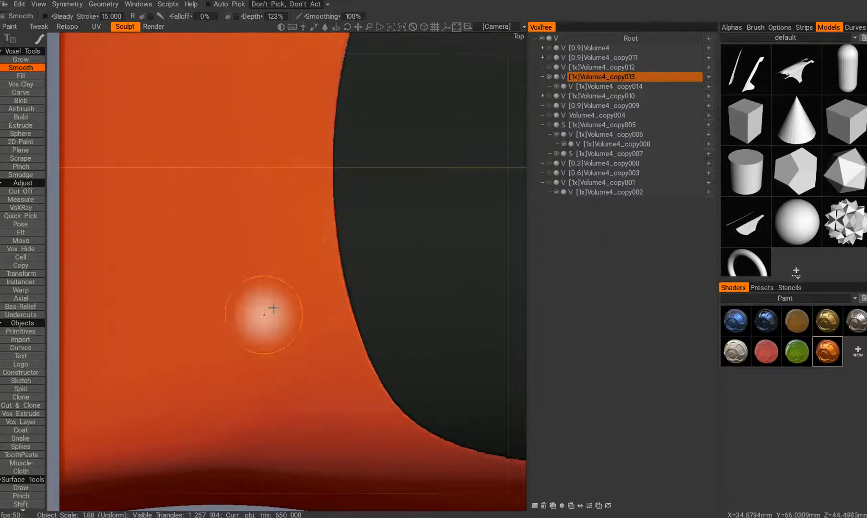
pyautogui.keyDown('alt'); pyautogui.moveTo(273, 310); pyautogui.dragTo(296, 305, button='middle'); pyautogui.keyUp('alt')
pyautogui.press('e')
pyautogui.keyDown('alt'); pyautogui.moveTo(299, 229); pyautogui.dragTo(301, 258, button='middle'); pyautogui.keyUp('alt')
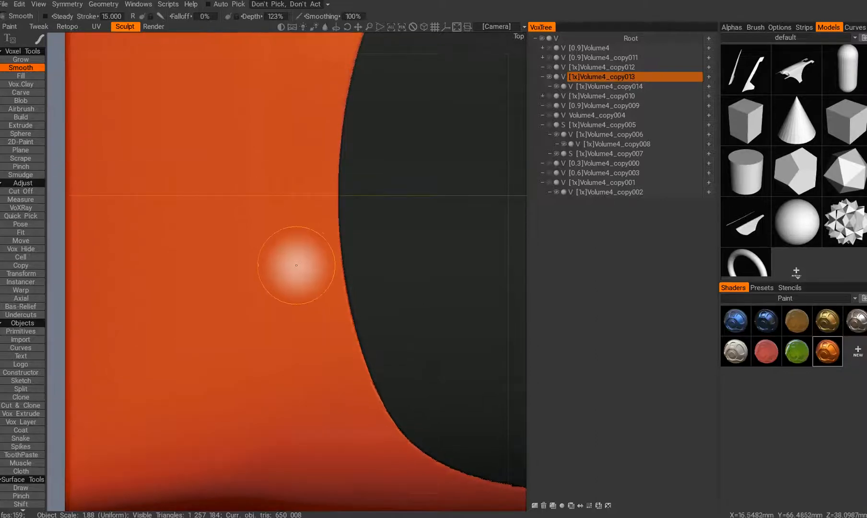
pyautogui.press('1')
pyautogui.press('e')
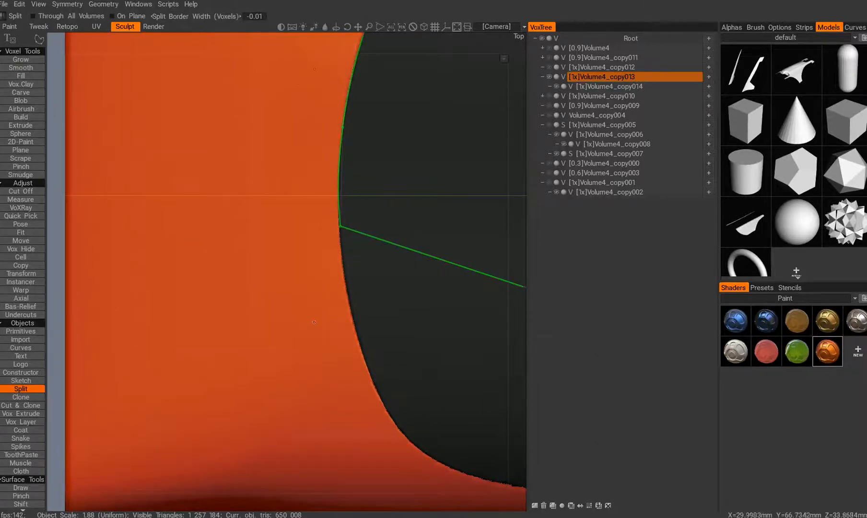
pyautogui.press('e')
pyautogui.click(394, 311)
pyautogui.moveTo(281, 230); pyautogui.dragTo(315, 248)
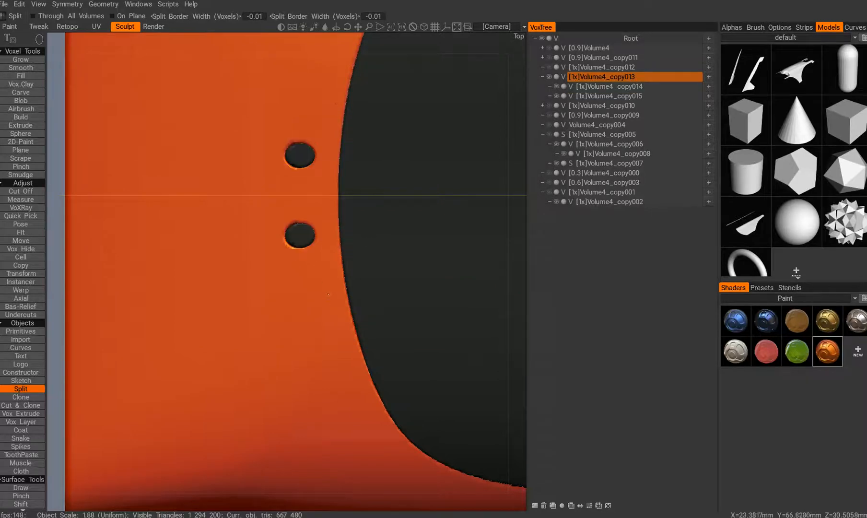
pyautogui.hotkey('ctrl', 'z')
# Split two circular plugs about 8 mm across out of the shell, side by side just ahead of the dark panel
pyautogui.press('e')
pyautogui.click(403, 296)
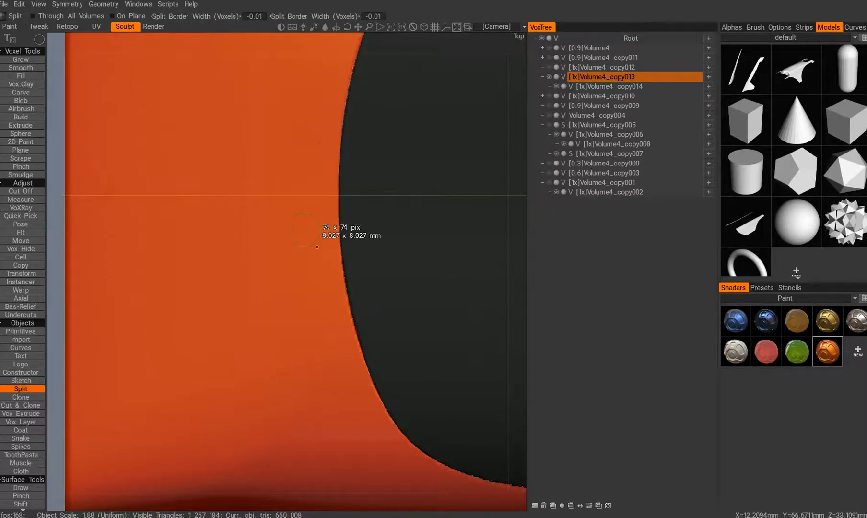
pyautogui.moveTo(315, 244); pyautogui.dragTo(315, 244)
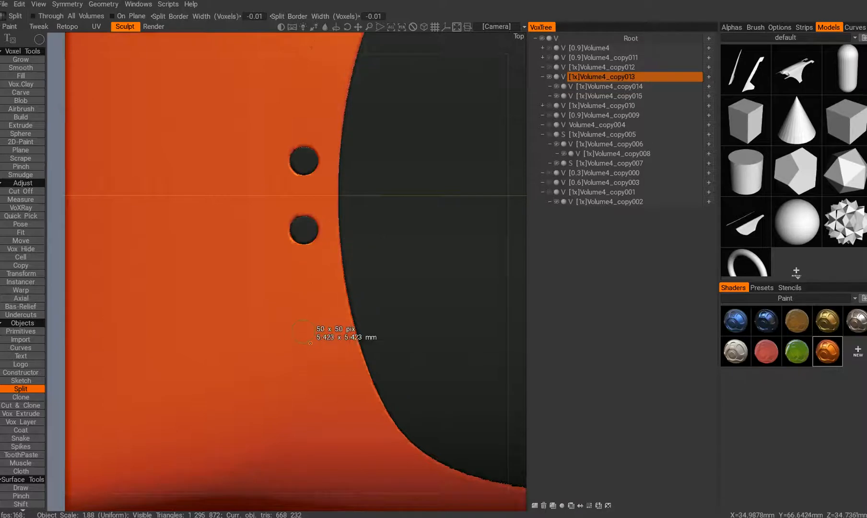
pyautogui.moveTo(313, 344); pyautogui.dragTo(313, 345)
# Examine the row of round plugs and the panel seam from several angles and up close
pyautogui.keyDown('alt'); pyautogui.moveTo(286, 313); pyautogui.dragTo(275, 334, button='right'); pyautogui.keyUp('alt')
pyautogui.keyDown('alt'); pyautogui.moveTo(275, 334); pyautogui.dragTo(306, 365); pyautogui.keyUp('alt')
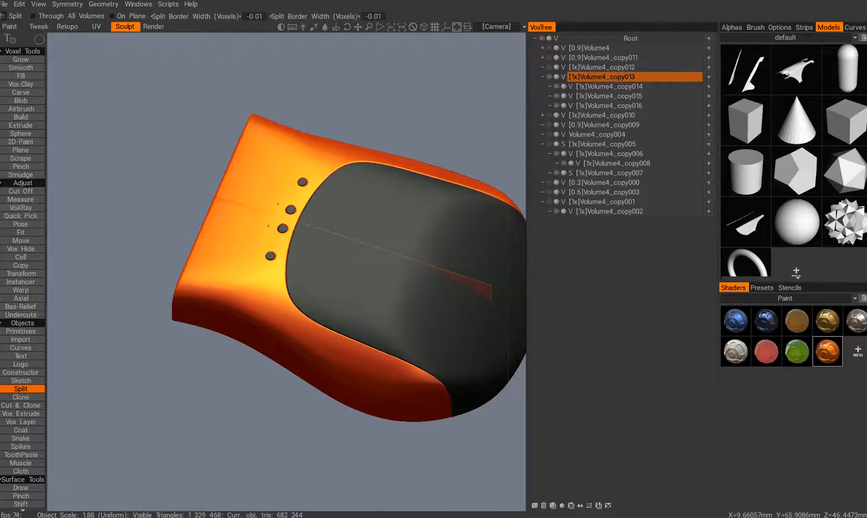
pyautogui.keyDown('alt'); pyautogui.moveTo(324, 369); pyautogui.dragTo(315, 326); pyautogui.keyUp('alt')
pyautogui.keyDown('alt'); pyautogui.moveTo(316, 326); pyautogui.dragTo(298, 329, button='right'); pyautogui.keyUp('alt')
pyautogui.keyDown('alt'); pyautogui.moveTo(298, 329); pyautogui.dragTo(274, 304); pyautogui.keyUp('alt')
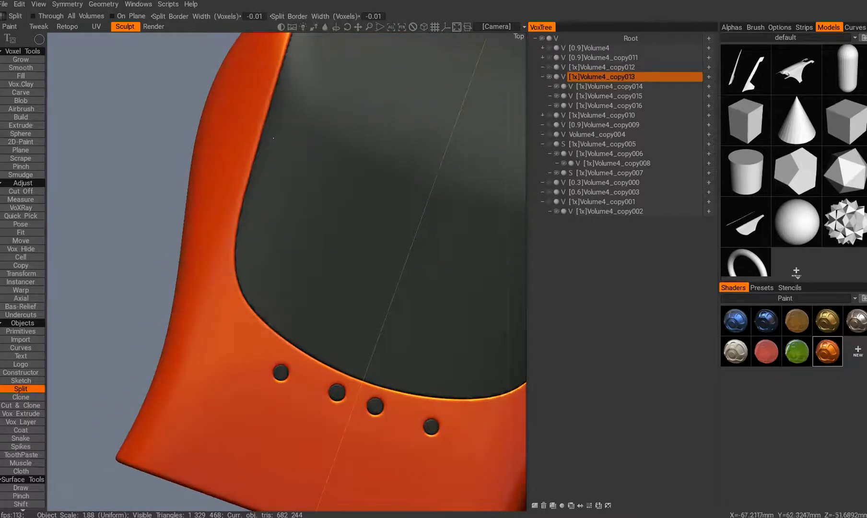
pyautogui.keyDown('alt'); pyautogui.moveTo(264, 250); pyautogui.dragTo(259, 309, button='middle'); pyautogui.keyUp('alt')
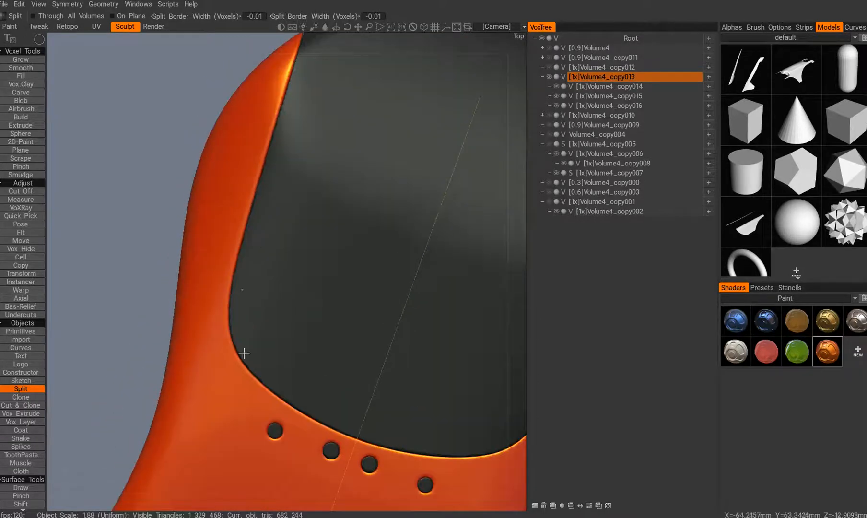
pyautogui.keyDown('alt'); pyautogui.moveTo(244, 353); pyautogui.dragTo(261, 222, button='middle'); pyautogui.keyUp('alt')
pyautogui.keyDown('alt'); pyautogui.moveTo(296, 349); pyautogui.dragTo(309, 316, button='right'); pyautogui.keyUp('alt')
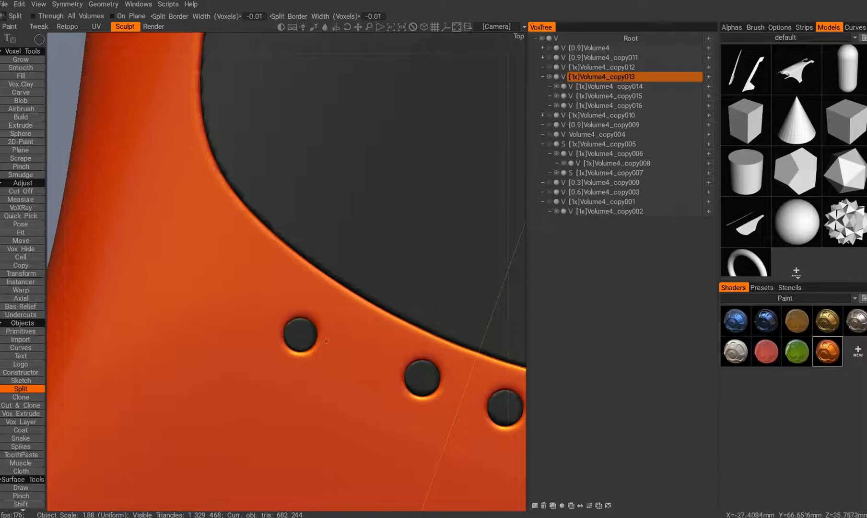
pyautogui.keyDown('alt'); pyautogui.moveTo(329, 334); pyautogui.dragTo(292, 330, button='middle'); pyautogui.keyUp('alt')
pyautogui.keyDown('alt'); pyautogui.moveTo(292, 330); pyautogui.dragTo(342, 282, button='right'); pyautogui.keyUp('alt')
pyautogui.keyDown('alt'); pyautogui.moveTo(343, 282); pyautogui.dragTo(333, 244); pyautogui.keyUp('alt')
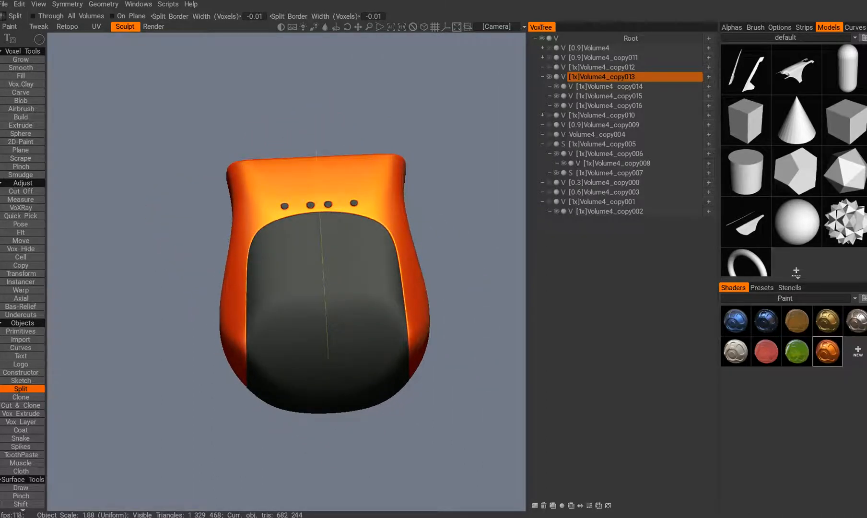
pyautogui.keyDown('alt'); pyautogui.moveTo(333, 244); pyautogui.dragTo(280, 225); pyautogui.keyUp('alt')
# Try splitting the shell's side with a large ellipse drawn from above, and undo the attempt
pyautogui.keyDown('alt'); pyautogui.moveTo(262, 293); pyautogui.dragTo(287, 330); pyautogui.keyUp('alt')
pyautogui.press('e')
pyautogui.click(364, 314)
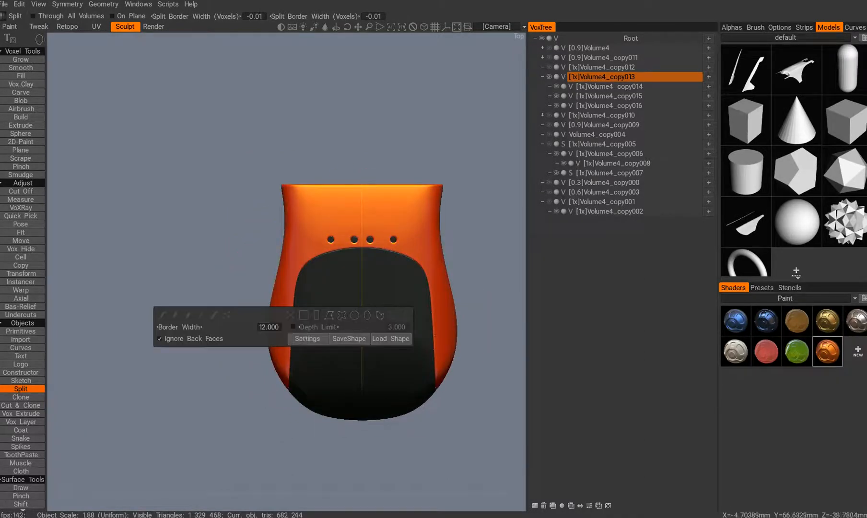
pyautogui.moveTo(231, 194); pyautogui.dragTo(247, 334)
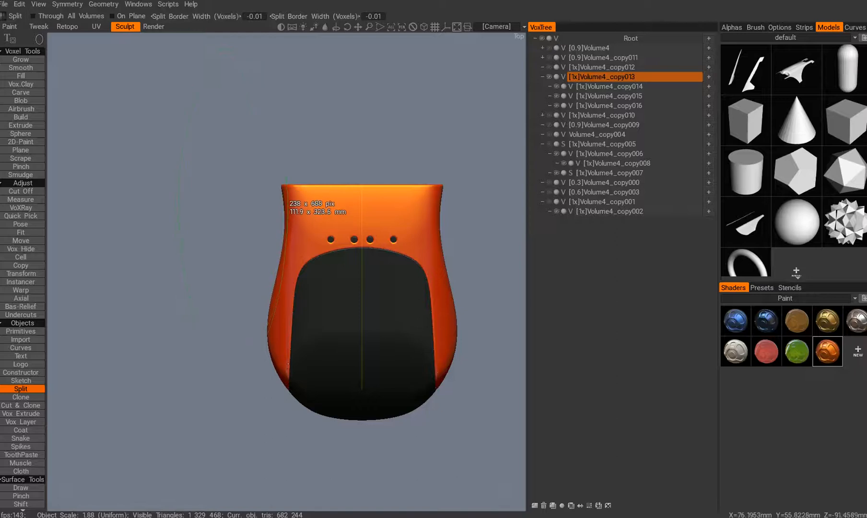
pyautogui.keyDown('alt'); pyautogui.moveTo(252, 403); pyautogui.dragTo(288, 370); pyautogui.keyUp('alt')
pyautogui.hotkey('ctrl', 'z')
pyautogui.hotkey('ctrl', 'z')
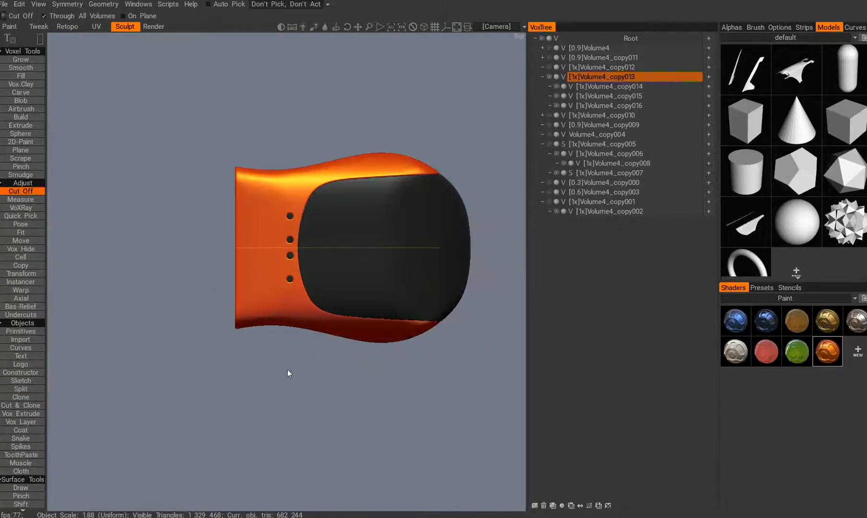
# Cut off the shell's sides with a large ellipse drawn from above, carving a concave recess along the straight end
pyautogui.press('e')
pyautogui.click(441, 314)
pyautogui.moveTo(410, 416); pyautogui.dragTo(408, 418)
# Examine the recessed sides and their cut faces from the side, from above and from underneath
pyautogui.keyDown('alt'); pyautogui.keyDown('shift'); pyautogui.moveTo(301, 387); pyautogui.dragTo(249, 302); pyautogui.keyUp('shift'); pyautogui.keyUp('alt')
pyautogui.keyDown('alt'); pyautogui.moveTo(249, 302); pyautogui.dragTo(261, 312, button='right'); pyautogui.keyUp('alt')
pyautogui.keyDown('alt'); pyautogui.moveTo(261, 312); pyautogui.dragTo(383, 335); pyautogui.keyUp('alt')
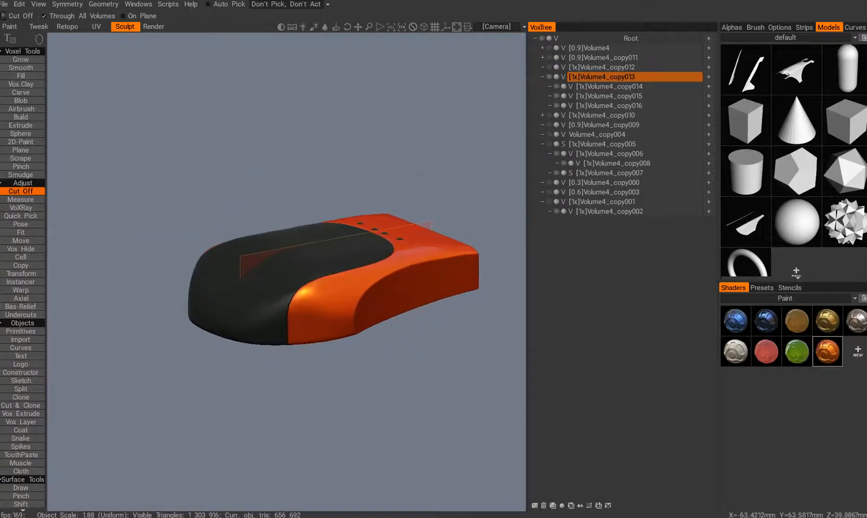
pyautogui.keyDown('alt'); pyautogui.moveTo(329, 331); pyautogui.dragTo(374, 350); pyautogui.keyUp('alt')
pyautogui.keyDown('alt'); pyautogui.moveTo(374, 350); pyautogui.dragTo(393, 361, button='right'); pyautogui.keyUp('alt')
pyautogui.keyDown('alt'); pyautogui.moveTo(394, 361); pyautogui.dragTo(302, 349); pyautogui.keyUp('alt')
pyautogui.keyDown('alt'); pyautogui.moveTo(303, 349); pyautogui.dragTo(282, 336, button='right'); pyautogui.keyUp('alt')
pyautogui.keyDown('alt'); pyautogui.moveTo(283, 336); pyautogui.dragTo(377, 269); pyautogui.keyUp('alt')
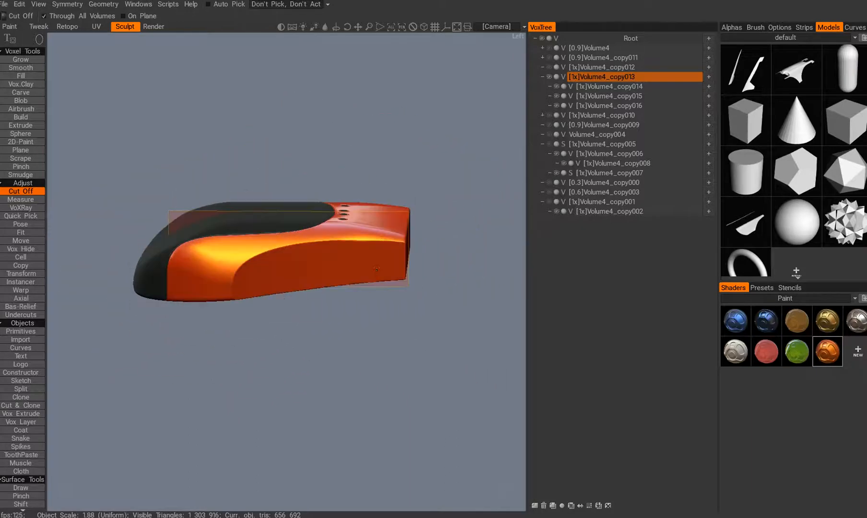
pyautogui.keyDown('alt'); pyautogui.moveTo(257, 261); pyautogui.dragTo(281, 302); pyautogui.keyUp('alt')
pyautogui.keyDown('alt'); pyautogui.moveTo(281, 302); pyautogui.dragTo(300, 319, button='right'); pyautogui.keyUp('alt')
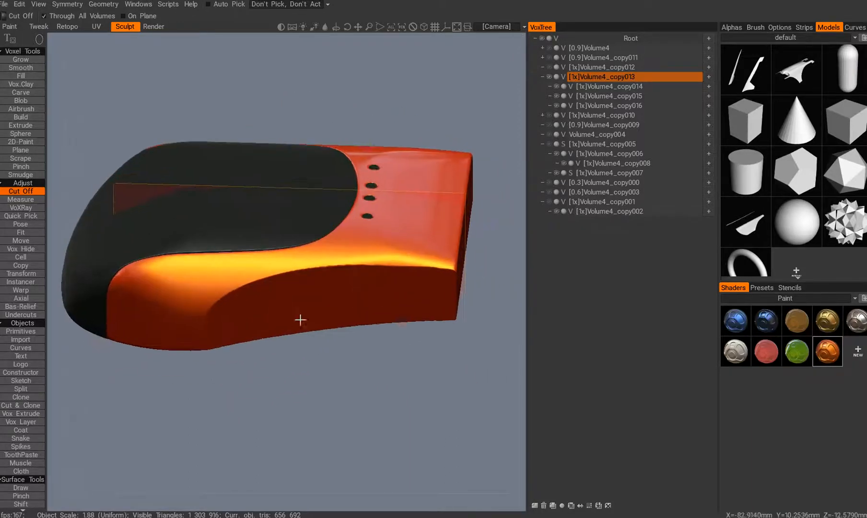
pyautogui.keyDown('alt'); pyautogui.moveTo(266, 330); pyautogui.dragTo(268, 323); pyautogui.keyUp('alt')
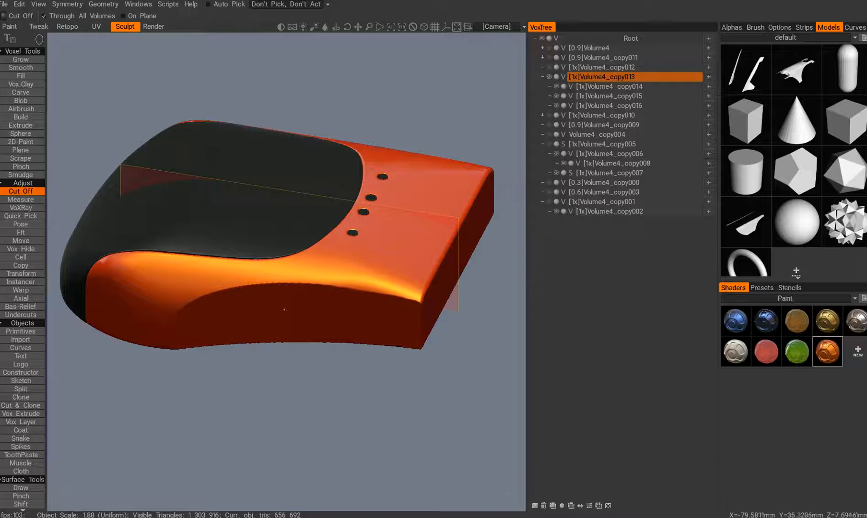
pyautogui.keyDown('alt'); pyautogui.moveTo(329, 392); pyautogui.dragTo(328, 337); pyautogui.keyUp('alt')
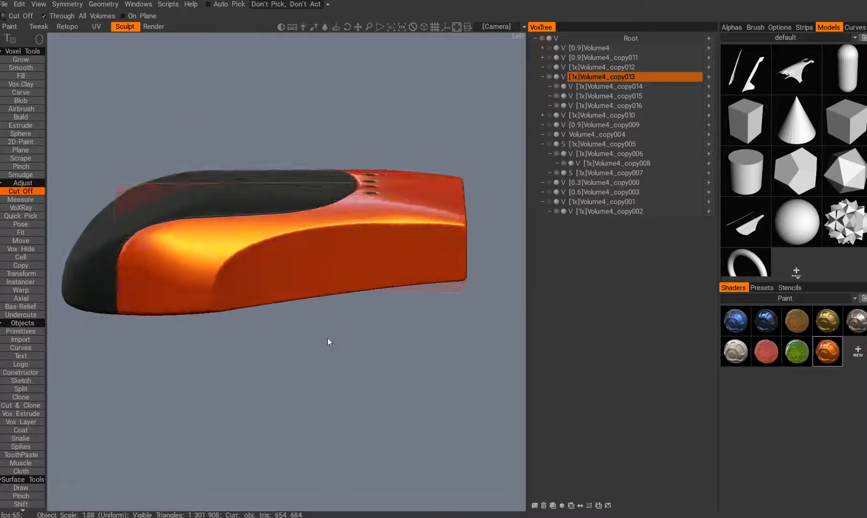
pyautogui.keyDown('alt'); pyautogui.moveTo(328, 338); pyautogui.dragTo(325, 324, button='right'); pyautogui.keyUp('alt')
pyautogui.keyDown('alt'); pyautogui.moveTo(325, 323); pyautogui.dragTo(382, 349); pyautogui.keyUp('alt')
pyautogui.keyDown('alt'); pyautogui.moveTo(376, 316); pyautogui.dragTo(336, 327, button='middle'); pyautogui.keyUp('alt')
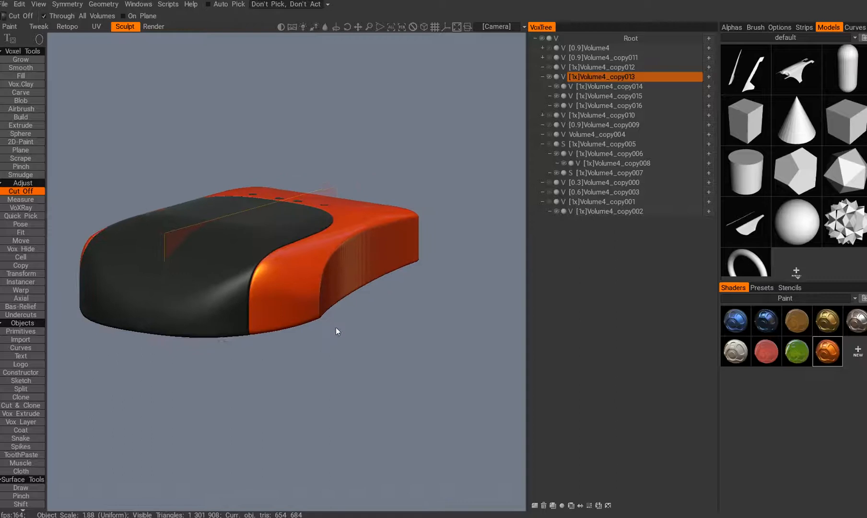
pyautogui.keyDown('alt'); pyautogui.moveTo(337, 327); pyautogui.dragTo(348, 342, button='right'); pyautogui.keyUp('alt')
pyautogui.keyDown('alt'); pyautogui.moveTo(348, 341); pyautogui.dragTo(339, 298); pyautogui.keyUp('alt')
pyautogui.keyDown('alt'); pyautogui.moveTo(338, 299); pyautogui.dragTo(325, 328, button='middle'); pyautogui.keyUp('alt')
pyautogui.keyDown('alt'); pyautogui.moveTo(325, 328); pyautogui.dragTo(328, 235); pyautogui.keyUp('alt')
pyautogui.keyDown('alt'); pyautogui.moveTo(357, 287); pyautogui.dragTo(350, 247); pyautogui.keyUp('alt')
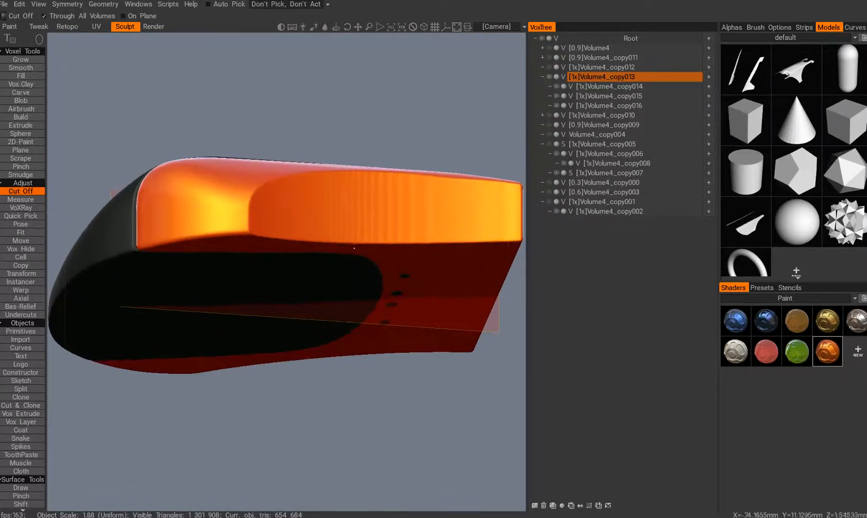
# Smooth the stepped surface of the recessed side faces with the Smooth tool
pyautogui.press('shift')
pyautogui.keyDown('alt'); pyautogui.moveTo(337, 219); pyautogui.dragTo(321, 251, button='middle'); pyautogui.keyUp('alt')
pyautogui.moveTo(321, 250)
pyautogui.keyDown('alt'); pyautogui.mouseDown()
pyautogui.moveTo(378, 268)
pyautogui.moveTo(316, 249)
pyautogui.mouseUp(); pyautogui.keyUp('alt')
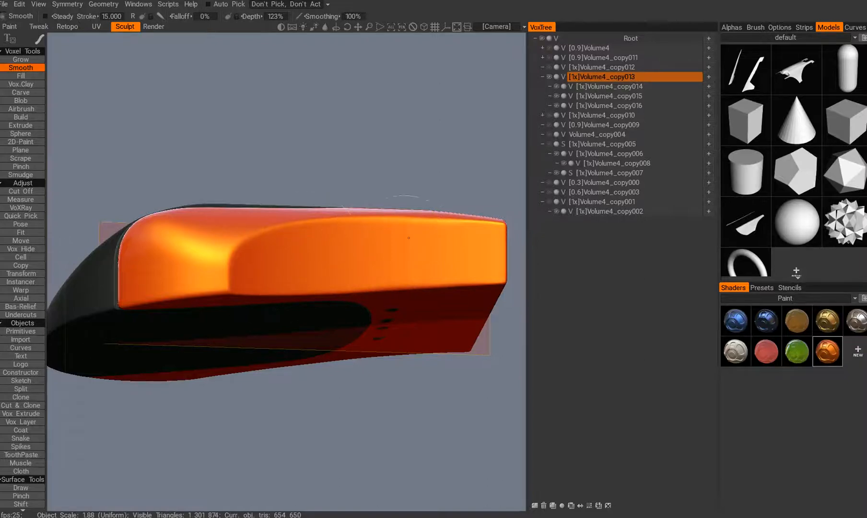
pyautogui.moveTo(329, 220)
pyautogui.keyDown('alt'); pyautogui.mouseDown()
pyautogui.moveTo(362, 306)
pyautogui.moveTo(389, 271)
pyautogui.moveTo(368, 254)
pyautogui.moveTo(267, 238)
pyautogui.moveTo(240, 261)
pyautogui.moveTo(261, 322)
pyautogui.moveTo(401, 314)
pyautogui.moveTo(386, 304)
pyautogui.moveTo(319, 342)
pyautogui.moveTo(380, 324)
pyautogui.moveTo(298, 307)
pyautogui.moveTo(310, 310)
pyautogui.moveTo(242, 260)
pyautogui.moveTo(344, 324)
pyautogui.moveTo(334, 373)
pyautogui.mouseUp(); pyautogui.keyUp('alt')
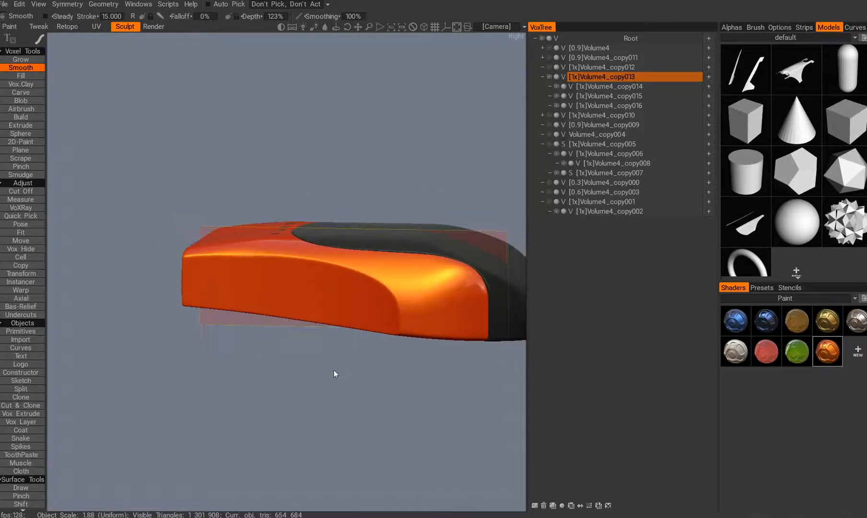
pyautogui.keyDown('alt'); pyautogui.moveTo(331, 307); pyautogui.dragTo(310, 312); pyautogui.keyUp('alt')
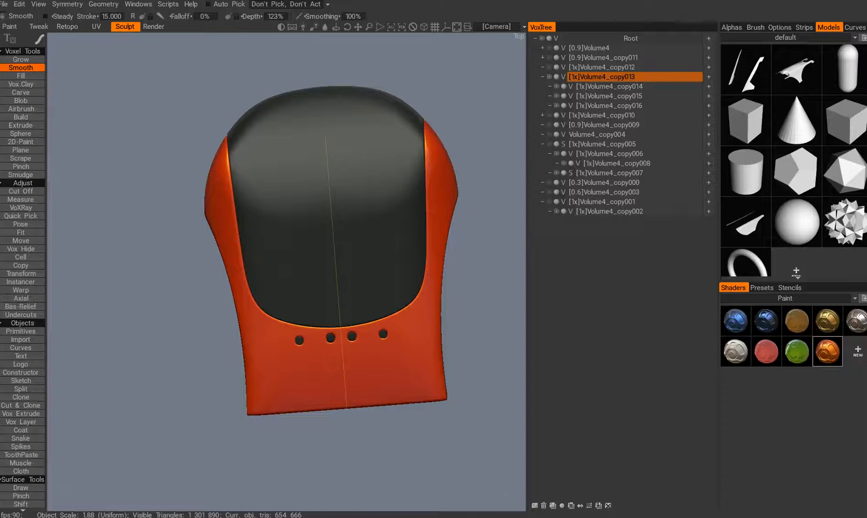
# Set up Split with the ellipse shape over the shell's flat end and load a square stencil from the Squares set
pyautogui.keyDown('alt'); pyautogui.moveTo(375, 366); pyautogui.dragTo(350, 364); pyautogui.keyUp('alt')
pyautogui.keyDown('alt'); pyautogui.moveTo(312, 245); pyautogui.dragTo(300, 213, button='middle'); pyautogui.keyUp('alt')
pyautogui.keyDown('alt'); pyautogui.moveTo(327, 349); pyautogui.dragTo(339, 341, button='right'); pyautogui.keyUp('alt')
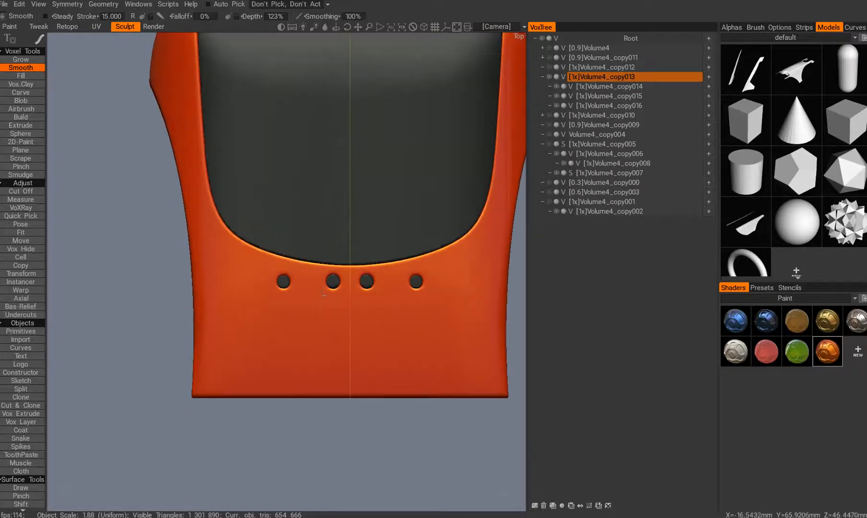
pyautogui.press('e')
pyautogui.keyDown('alt'); pyautogui.moveTo(282, 272); pyautogui.dragTo(280, 257, button='middle'); pyautogui.keyUp('alt')
pyautogui.press('1')
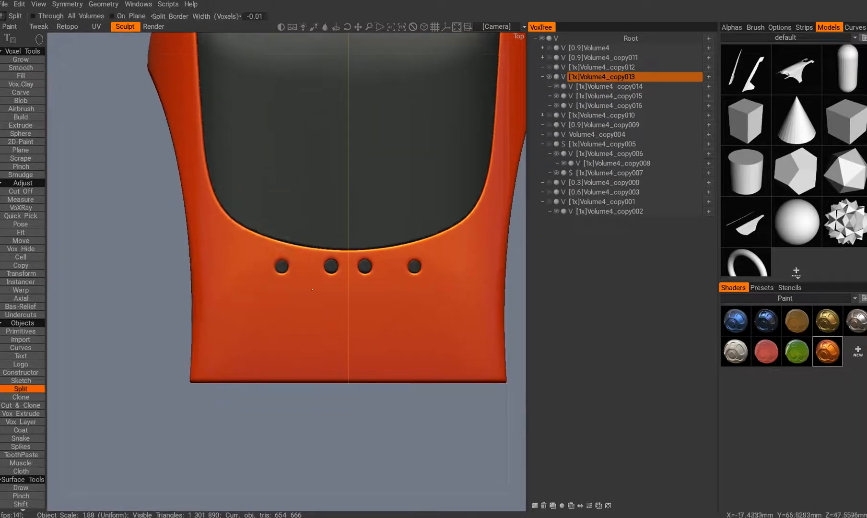
pyautogui.press('space')
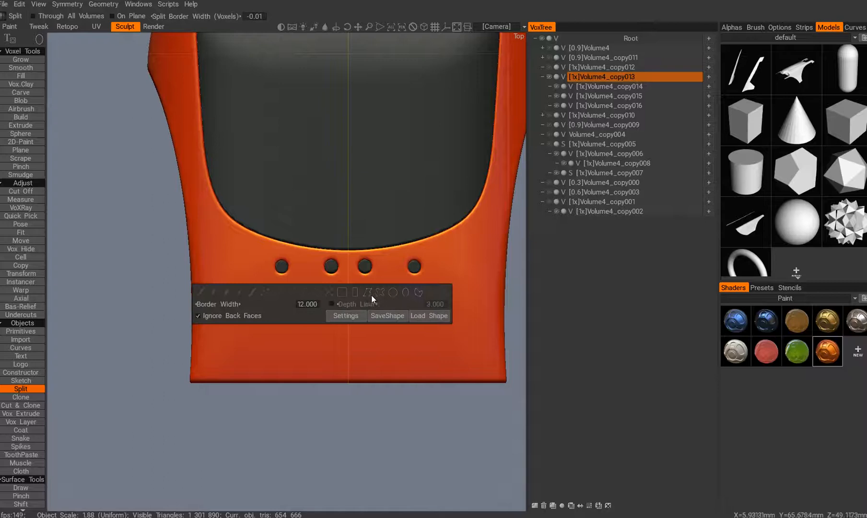
pyautogui.click(405, 292)
pyautogui.moveTo(268, 323)
pyautogui.keyDown('alt'); pyautogui.mouseDown(button='middle')
pyautogui.moveTo(283, 305)
pyautogui.moveTo(269, 313)
pyautogui.mouseUp(button='middle'); pyautogui.keyUp('alt')
pyautogui.click(787, 288)
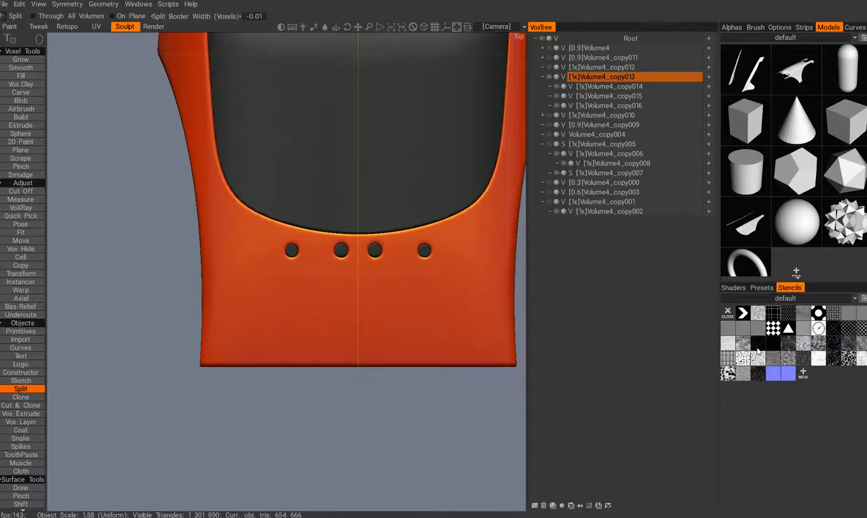
pyautogui.click(797, 302)
pyautogui.click(767, 320)
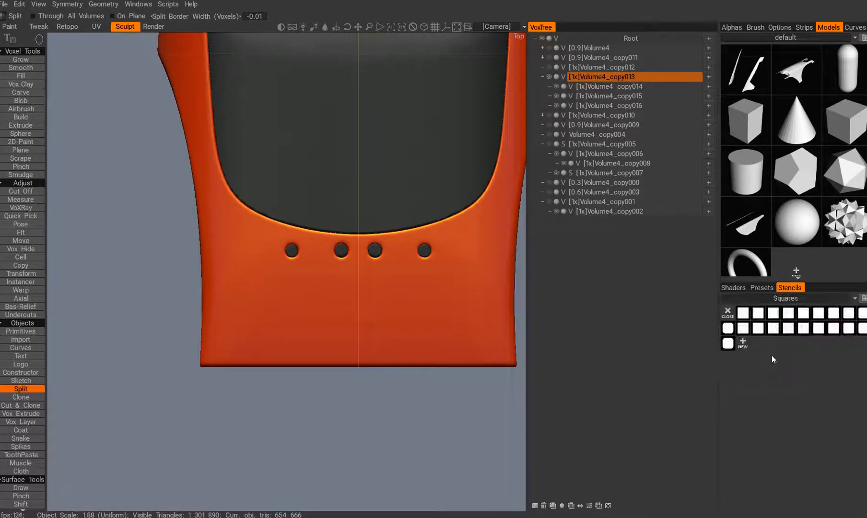
pyautogui.click(758, 329)
# Try splitting the shell through the large squares of the stencil, and undo the split
pyautogui.moveTo(330, 272); pyautogui.dragTo(360, 286, button='middle')
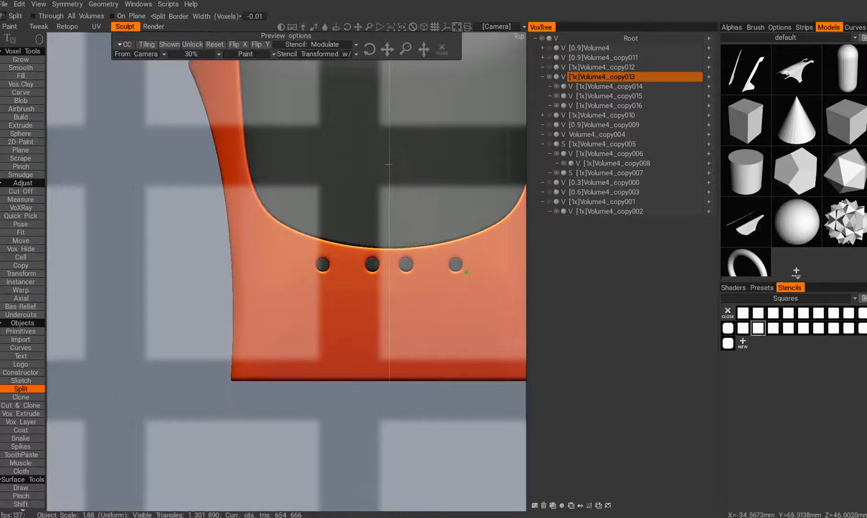
pyautogui.moveTo(349, 368); pyautogui.dragTo(349, 369)
pyautogui.keyDown('alt'); pyautogui.moveTo(336, 416); pyautogui.dragTo(331, 375); pyautogui.keyUp('alt')
pyautogui.moveTo(331, 374); pyautogui.dragTo(317, 331, button='middle')
pyautogui.keyDown('alt'); pyautogui.moveTo(317, 331); pyautogui.dragTo(336, 325, button='right'); pyautogui.keyUp('alt')
pyautogui.keyDown('alt'); pyautogui.moveTo(337, 325); pyautogui.dragTo(332, 305); pyautogui.keyUp('alt')
pyautogui.moveTo(333, 306); pyautogui.dragTo(345, 371, button='middle')
pyautogui.keyDown('alt'); pyautogui.moveTo(344, 372); pyautogui.dragTo(311, 338, button='right'); pyautogui.keyUp('alt')
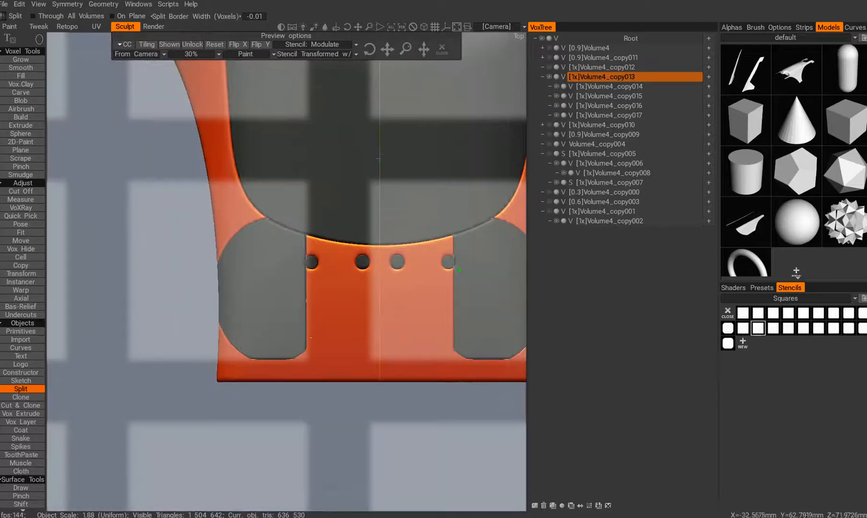
pyautogui.hotkey('ctrl', 'z')
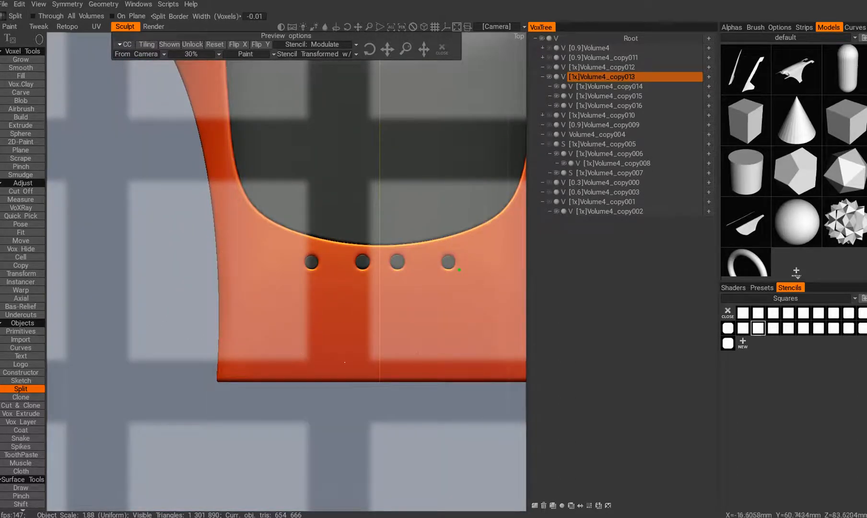
# Scale the stencil down to a fine grid and split a round patch of small squares from the shell beside the outer plug
pyautogui.moveTo(336, 323); pyautogui.dragTo(325, 331, button='middle')
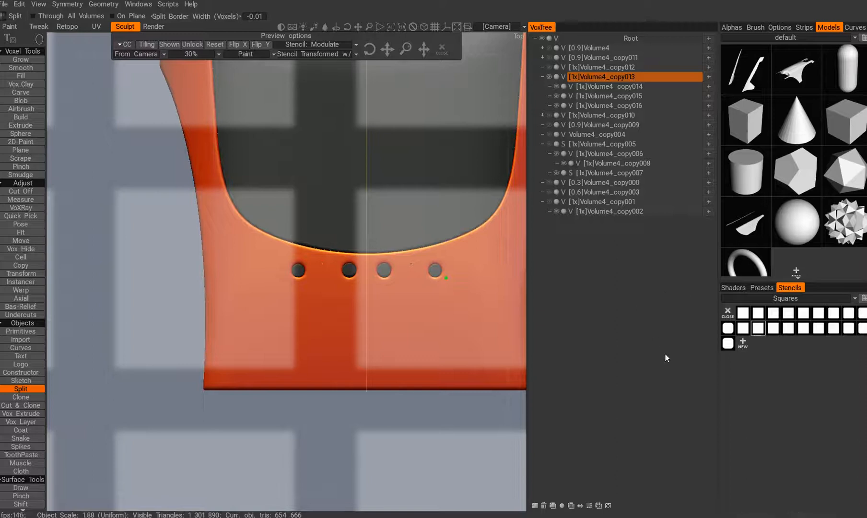
pyautogui.moveTo(482, 314); pyautogui.dragTo(436, 283, button='right')
pyautogui.moveTo(473, 246); pyautogui.dragTo(450, 272, button='right')
pyautogui.keyDown('alt'); pyautogui.moveTo(288, 335); pyautogui.dragTo(272, 291, button='right'); pyautogui.keyUp('alt')
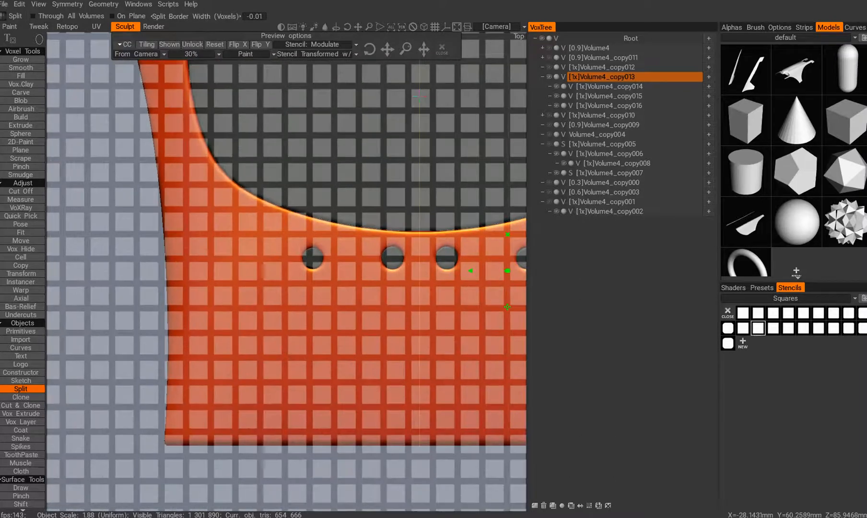
pyautogui.click(285, 307)
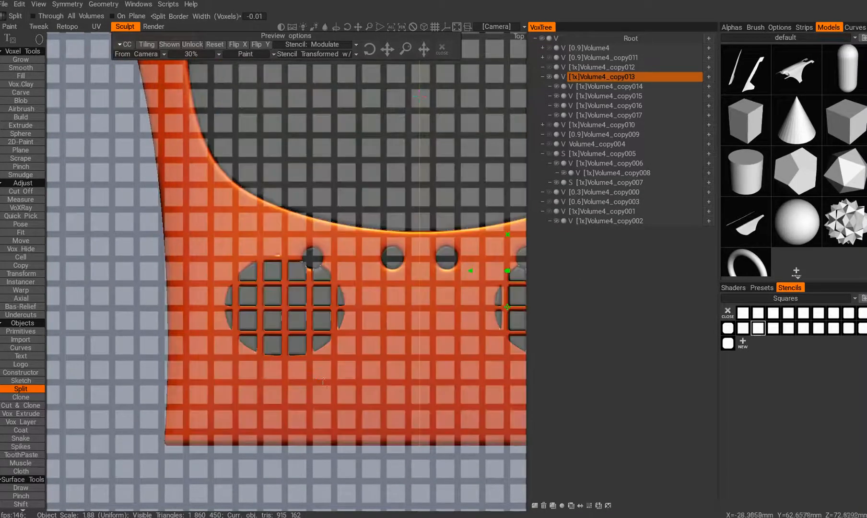
# Switch to the Quick Pick tool and close the squares stencil overlay
pyautogui.press('t')
pyautogui.press('q')
pyautogui.click(442, 50)
# Examine the split square grilles and round plugs on the shell's flat end from the top view
pyautogui.keyDown('alt'); pyautogui.moveTo(358, 270); pyautogui.dragTo(359, 207, button='middle'); pyautogui.keyUp('alt')
pyautogui.keyDown('alt'); pyautogui.moveTo(369, 302); pyautogui.dragTo(364, 343, button='right'); pyautogui.keyUp('alt')
pyautogui.moveTo(362, 311)
pyautogui.keyDown('alt'); pyautogui.mouseDown(button='middle')
pyautogui.moveTo(387, 329)
pyautogui.moveTo(378, 350)
pyautogui.mouseUp(button='middle'); pyautogui.keyUp('alt')
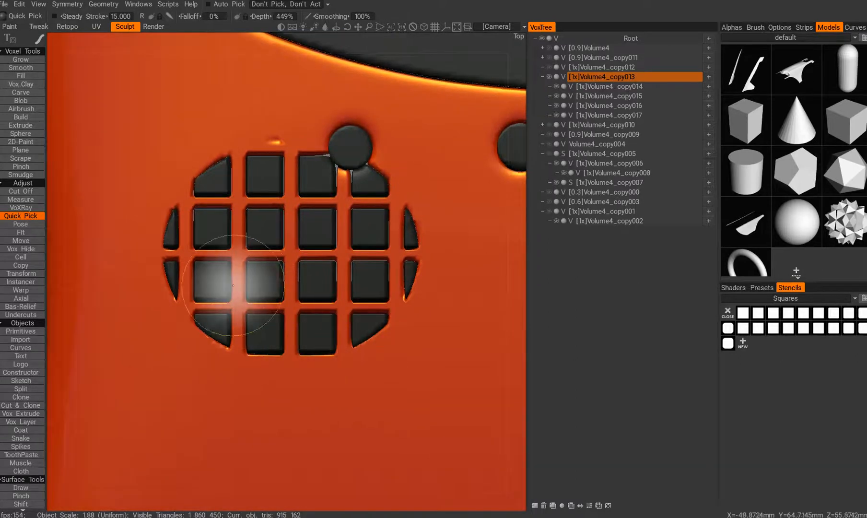
pyautogui.keyDown('alt'); pyautogui.moveTo(279, 322); pyautogui.dragTo(300, 343, button='right'); pyautogui.keyUp('alt')
pyautogui.keyDown('alt'); pyautogui.moveTo(299, 342); pyautogui.dragTo(348, 324); pyautogui.keyUp('alt')
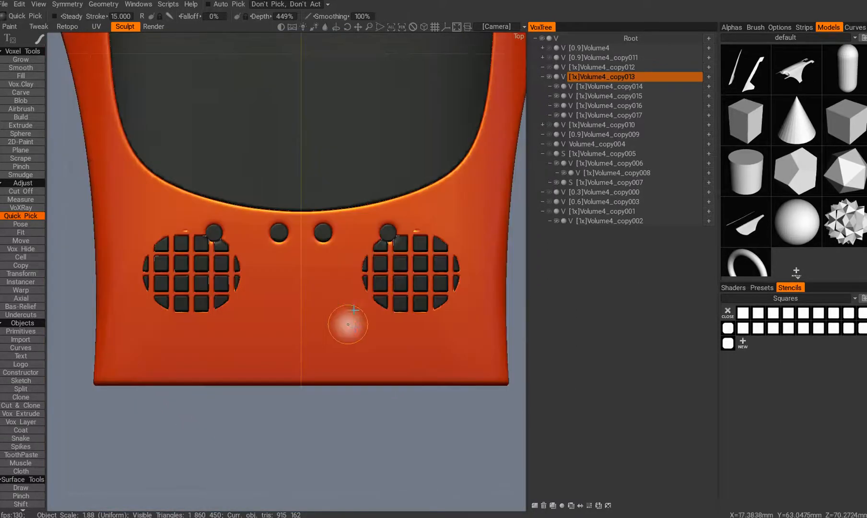
pyautogui.keyDown('alt'); pyautogui.moveTo(348, 324); pyautogui.dragTo(356, 342, button='middle'); pyautogui.keyUp('alt')
pyautogui.scroll(-3, 306, 315)
pyautogui.keyDown('alt'); pyautogui.moveTo(359, 295); pyautogui.dragTo(397, 351); pyautogui.keyUp('alt')
pyautogui.keyDown('alt'); pyautogui.moveTo(392, 297); pyautogui.dragTo(333, 319, button='right'); pyautogui.keyUp('alt')
pyautogui.moveTo(333, 319)
pyautogui.keyDown('alt'); pyautogui.mouseDown()
pyautogui.moveTo(267, 310)
pyautogui.moveTo(343, 314)
pyautogui.mouseUp(); pyautogui.keyUp('alt')
pyautogui.keyDown('alt'); pyautogui.moveTo(159, 314); pyautogui.dragTo(273, 331, button='middle'); pyautogui.keyUp('alt')
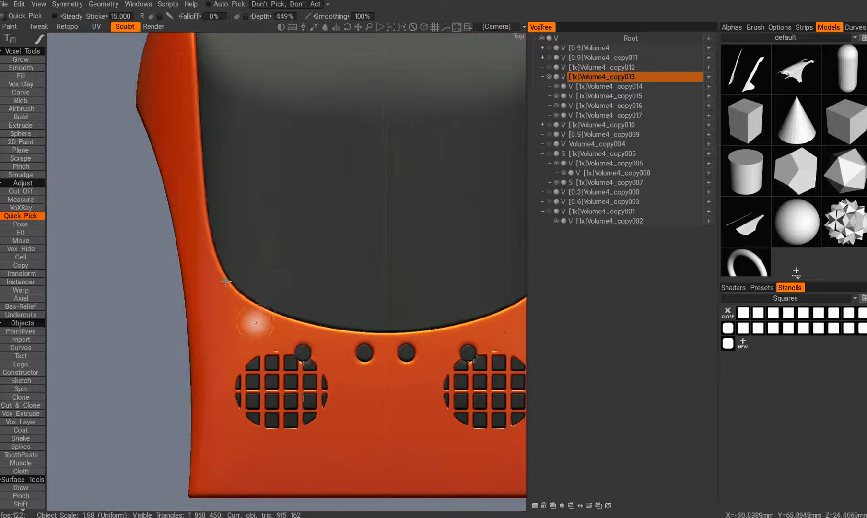
pyautogui.keyDown('alt'); pyautogui.moveTo(178, 99); pyautogui.dragTo(252, 199, button='middle'); pyautogui.keyUp('alt')
pyautogui.keyDown('alt'); pyautogui.moveTo(441, 477); pyautogui.dragTo(349, 402, button='middle'); pyautogui.keyUp('alt')
pyautogui.keyDown('alt'); pyautogui.moveTo(349, 402); pyautogui.dragTo(278, 331, button='right'); pyautogui.keyUp('alt')
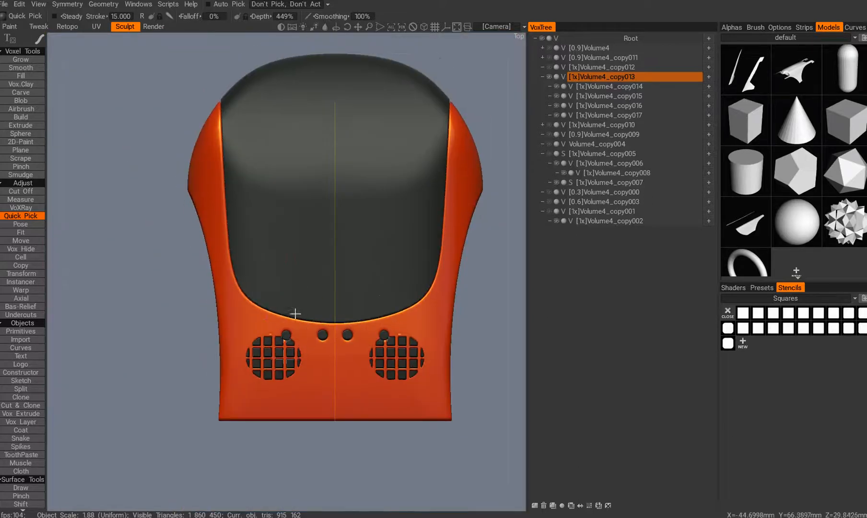
pyautogui.keyDown('alt'); pyautogui.moveTo(295, 314); pyautogui.dragTo(323, 295, button='middle'); pyautogui.keyUp('alt')
pyautogui.keyDown('alt'); pyautogui.moveTo(323, 296); pyautogui.dragTo(318, 362, button='right'); pyautogui.keyUp('alt')
pyautogui.rightClick(318, 362)
pyautogui.keyDown('alt'); pyautogui.moveTo(290, 300); pyautogui.dragTo(301, 286, button='middle'); pyautogui.keyUp('alt')
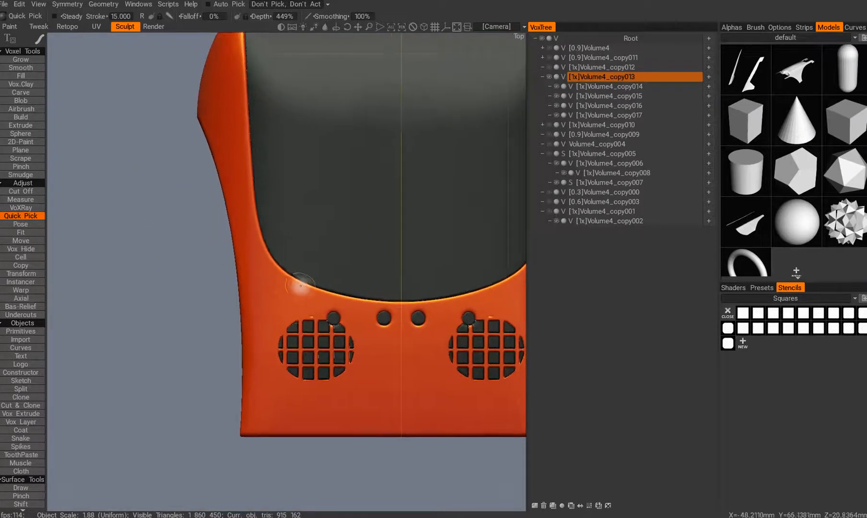
# Try splitting a round plug about 6 mm across from the shell's side arm beside the dark panel, using Split's circle shape
pyautogui.press('h')
pyautogui.press('e')
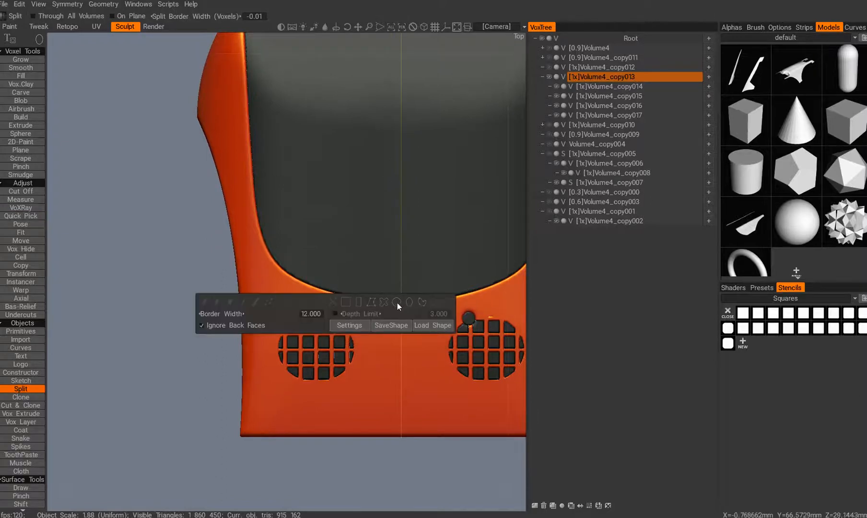
pyautogui.click(397, 304)
pyautogui.keyDown('alt'); pyautogui.moveTo(257, 256); pyautogui.dragTo(296, 306, button='middle'); pyautogui.keyUp('alt')
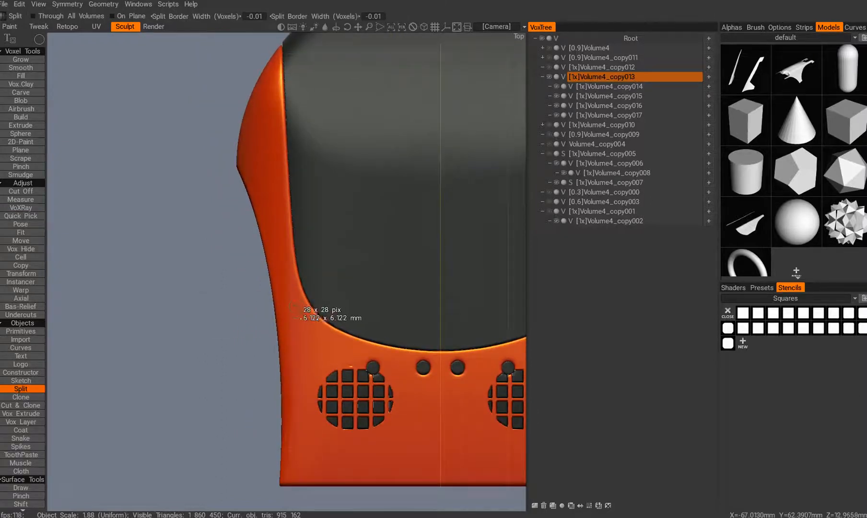
pyautogui.moveTo(297, 318); pyautogui.dragTo(298, 318)
pyautogui.moveTo(233, 164)
pyautogui.mouseDown(button='middle')
pyautogui.moveTo(248, 248)
pyautogui.moveTo(229, 173)
pyautogui.mouseUp(button='middle')
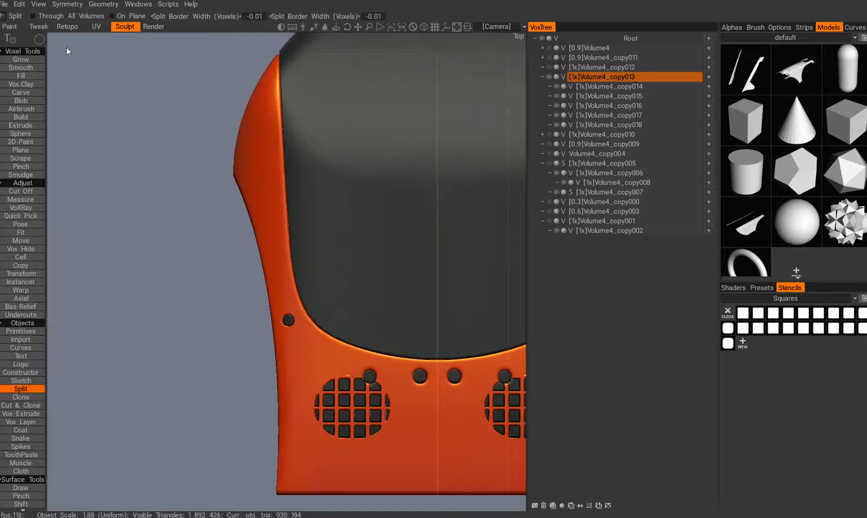
# Show the 2D grid over the top view and look through the grid options
pyautogui.click(37, 5)
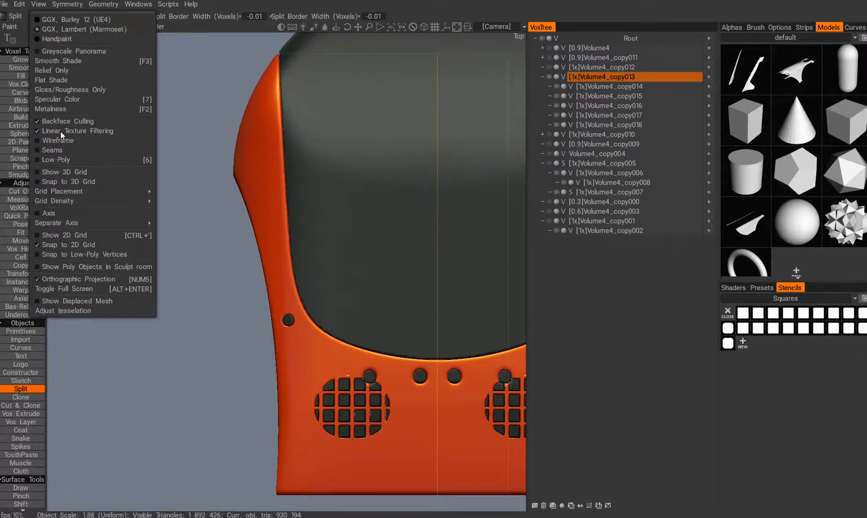
pyautogui.click(50, 235)
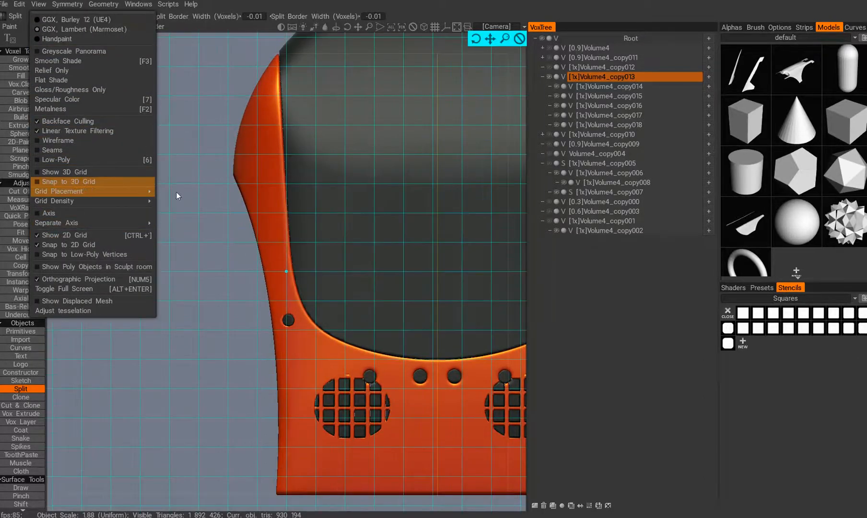
pyautogui.moveTo(324, 304); pyautogui.dragTo(310, 318, button='middle')
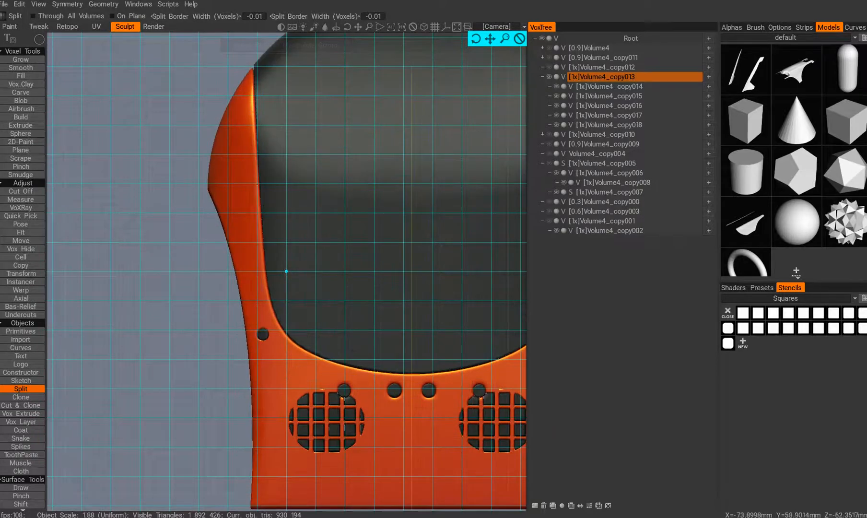
pyautogui.click(41, 6)
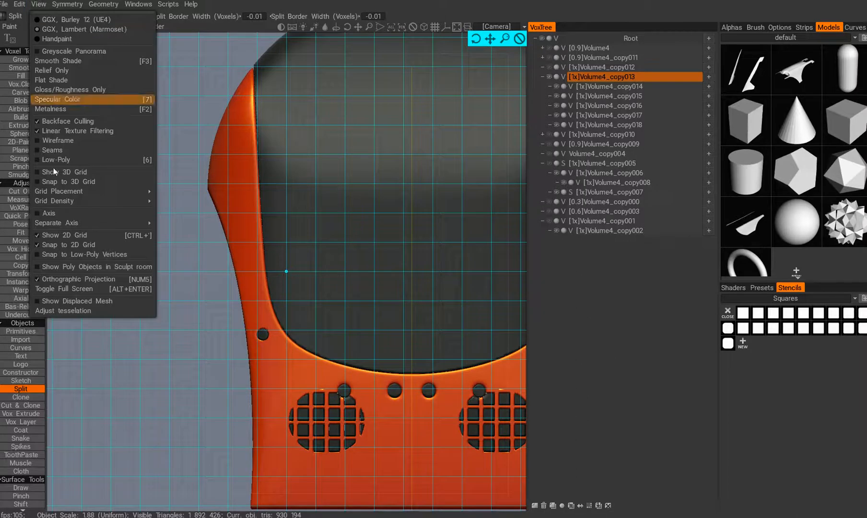
# Try splitting round plugs from the shell, one about 5.2 mm across high on the side arm and one about 5.7 mm between the grilles
pyautogui.moveTo(259, 188); pyautogui.dragTo(281, 174, button='middle')
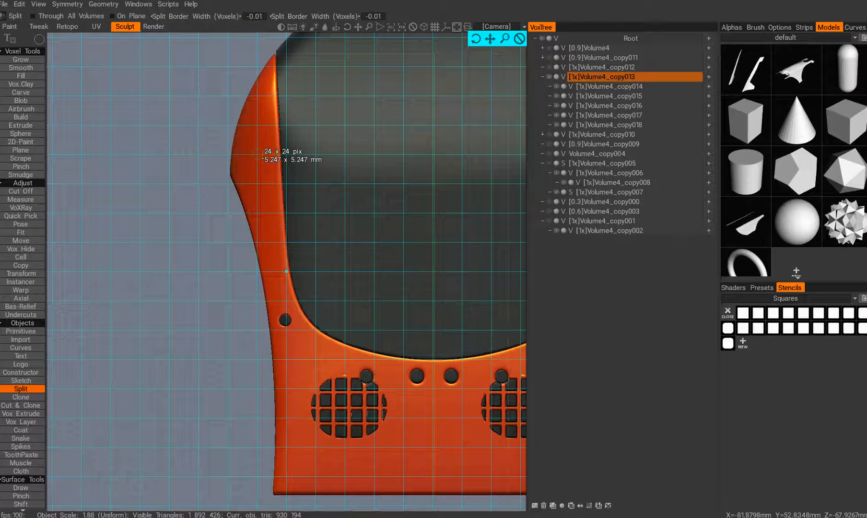
pyautogui.click(257, 154)
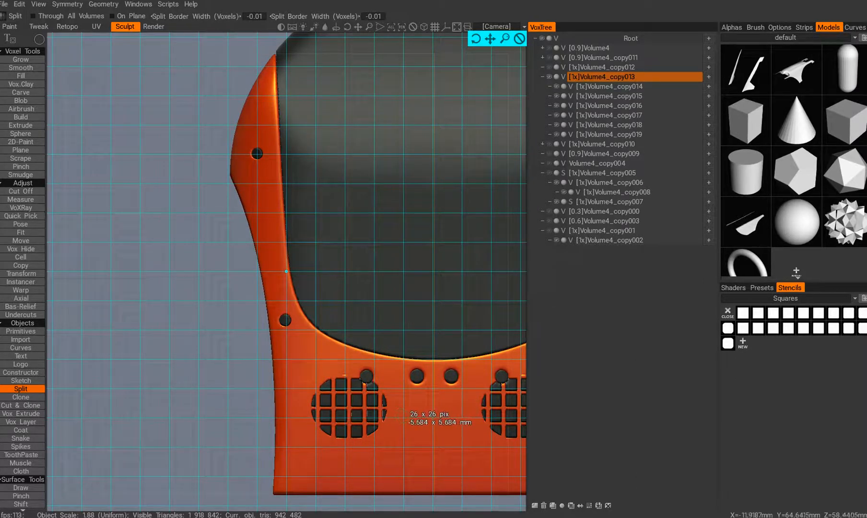
pyautogui.click(403, 417)
pyautogui.keyDown('alt'); pyautogui.moveTo(327, 288); pyautogui.dragTo(295, 258); pyautogui.keyUp('alt')
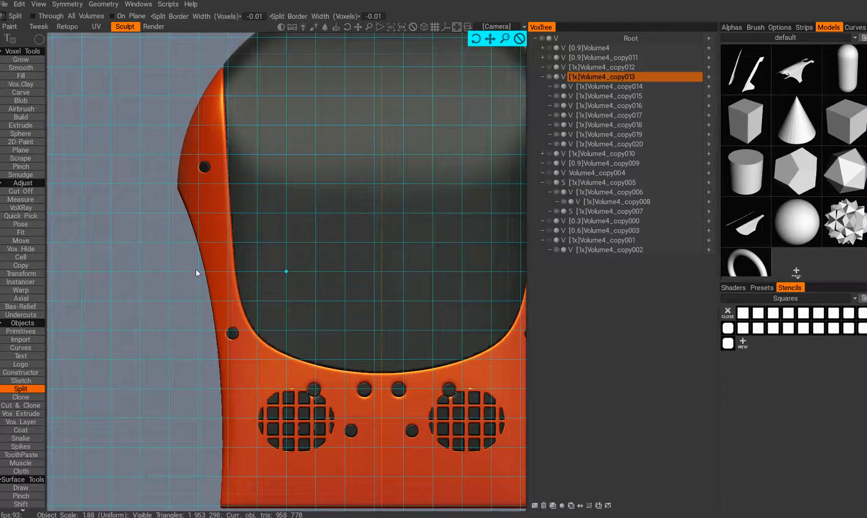
# Rotate the 2D grid slightly against the model with its gizmo
pyautogui.moveTo(196, 269); pyautogui.dragTo(204, 259, button='middle')
pyautogui.scroll(-2, 210, 331)
pyautogui.moveTo(315, 243)
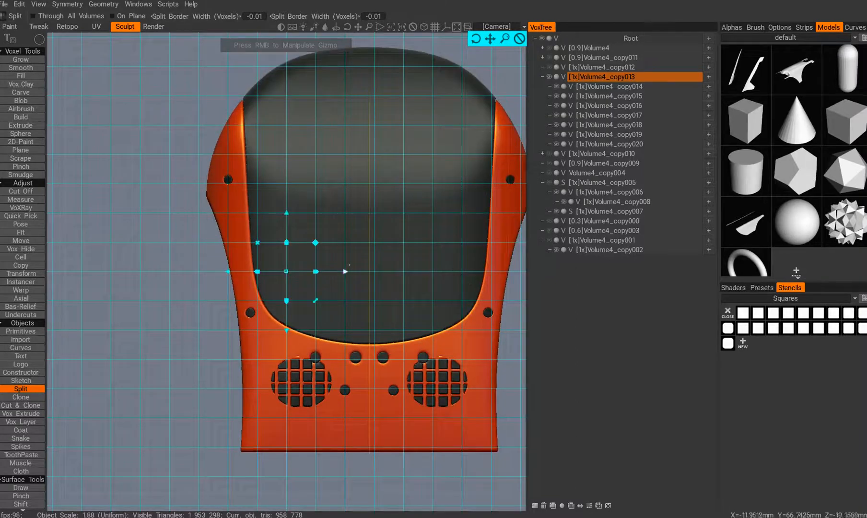
pyautogui.moveTo(316, 301)
pyautogui.mouseDown(button='right')
pyautogui.moveTo(323, 288)
pyautogui.moveTo(309, 298)
pyautogui.mouseUp(button='right')
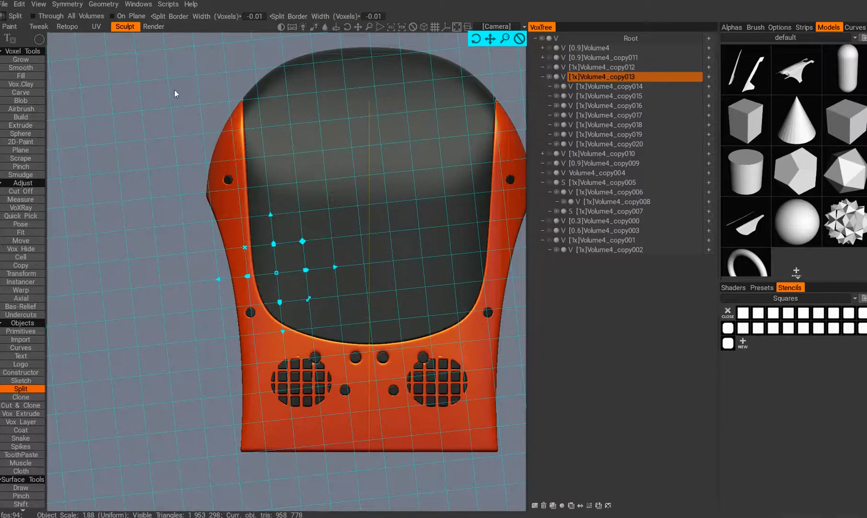
# Switch to Quick Pick and hide the 2D grid
pyautogui.press('t')
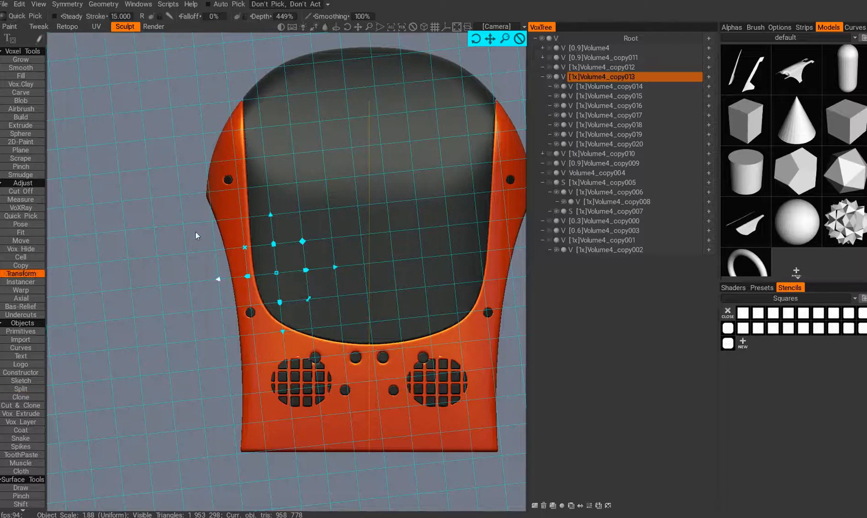
pyautogui.moveTo(180, 203)
pyautogui.mouseDown()
pyautogui.moveTo(166, 193)
pyautogui.moveTo(179, 142)
pyautogui.moveTo(186, 207)
pyautogui.mouseUp()
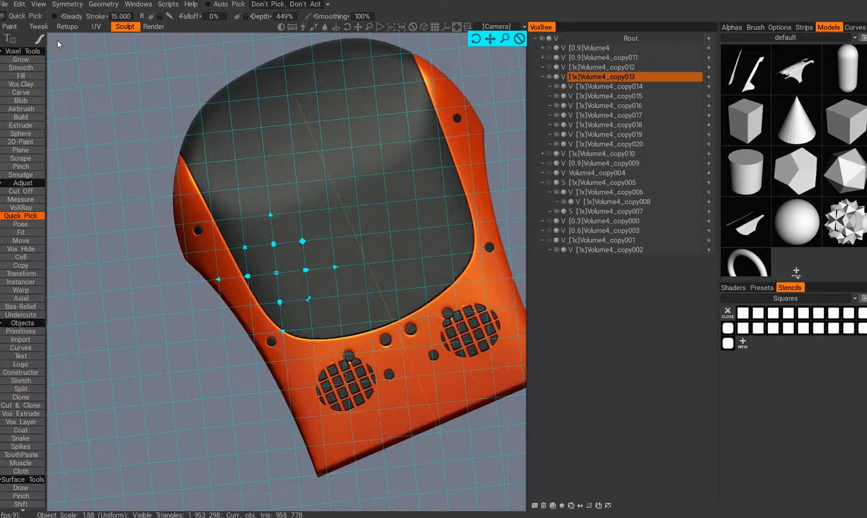
pyautogui.click(40, 6)
pyautogui.click(57, 235)
# Inspect the whole body and the round plugs on the shell's curved side from several angles in close-up
pyautogui.keyDown('alt'); pyautogui.moveTo(273, 267); pyautogui.dragTo(275, 115); pyautogui.keyUp('alt')
pyautogui.scroll(-3, 259, 303)
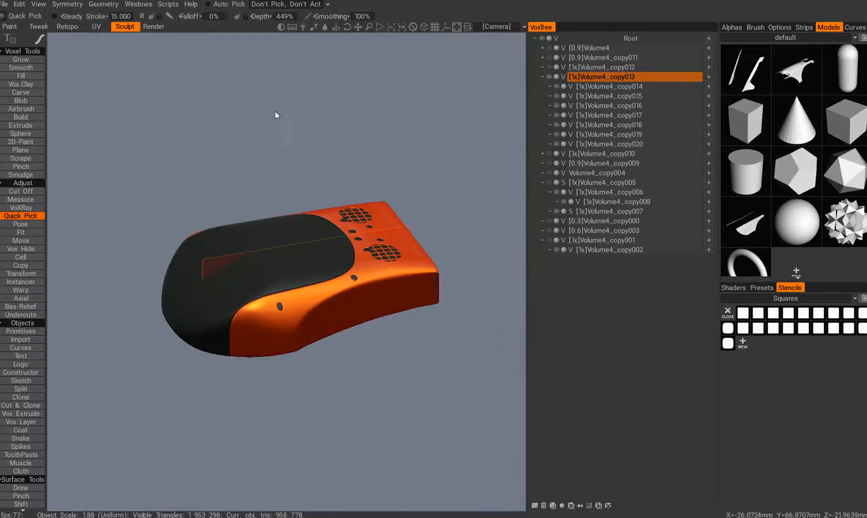
pyautogui.keyDown('alt'); pyautogui.moveTo(326, 297); pyautogui.dragTo(393, 328); pyautogui.keyUp('alt')
pyautogui.scroll(4, 393, 328)
pyautogui.keyDown('alt'); pyautogui.moveTo(393, 329); pyautogui.dragTo(358, 364, button='middle'); pyautogui.keyUp('alt')
pyautogui.scroll(3, 361, 350)
pyautogui.keyDown('alt'); pyautogui.moveTo(364, 337); pyautogui.dragTo(329, 373); pyautogui.keyUp('alt')
pyautogui.keyDown('alt'); pyautogui.moveTo(329, 373); pyautogui.dragTo(259, 322, button='right'); pyautogui.keyUp('alt')
pyautogui.keyDown('alt'); pyautogui.moveTo(260, 323); pyautogui.dragTo(286, 343); pyautogui.keyUp('alt')
pyautogui.keyDown('alt'); pyautogui.moveTo(287, 344); pyautogui.dragTo(307, 372, button='right'); pyautogui.keyUp('alt')
pyautogui.moveTo(307, 371)
pyautogui.keyDown('alt'); pyautogui.mouseDown()
pyautogui.moveTo(331, 422)
pyautogui.moveTo(288, 377)
pyautogui.moveTo(296, 336)
pyautogui.moveTo(306, 366)
pyautogui.moveTo(300, 341)
pyautogui.moveTo(331, 358)
pyautogui.mouseUp(); pyautogui.keyUp('alt')
# Undo the last three plug splits, on the shell's side arms and between the grilles
pyautogui.hotkey('ctrl', 'z')
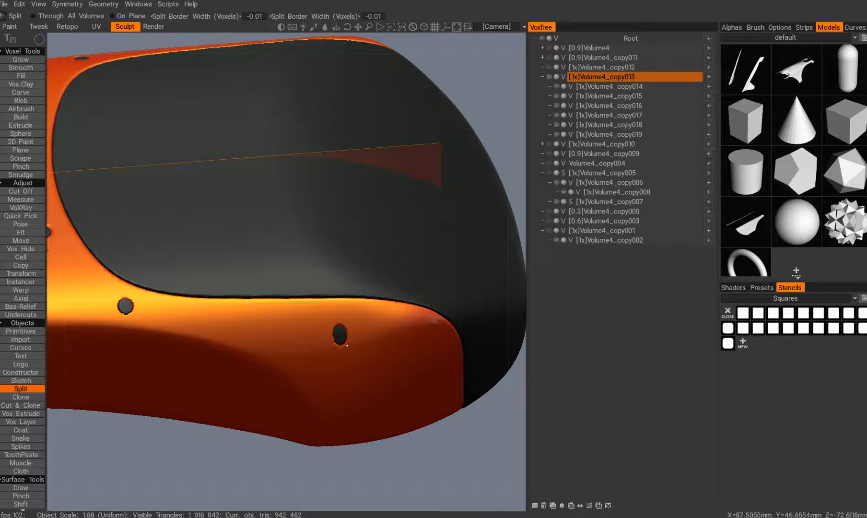
pyautogui.moveTo(307, 320); pyautogui.dragTo(351, 317, button='middle')
pyautogui.hotkey('ctrl', 'z')
pyautogui.keyDown('alt'); pyautogui.moveTo(250, 269); pyautogui.dragTo(295, 407); pyautogui.keyUp('alt')
pyautogui.scroll(-3, 294, 303)
pyautogui.hotkey('ctrl', 'z')
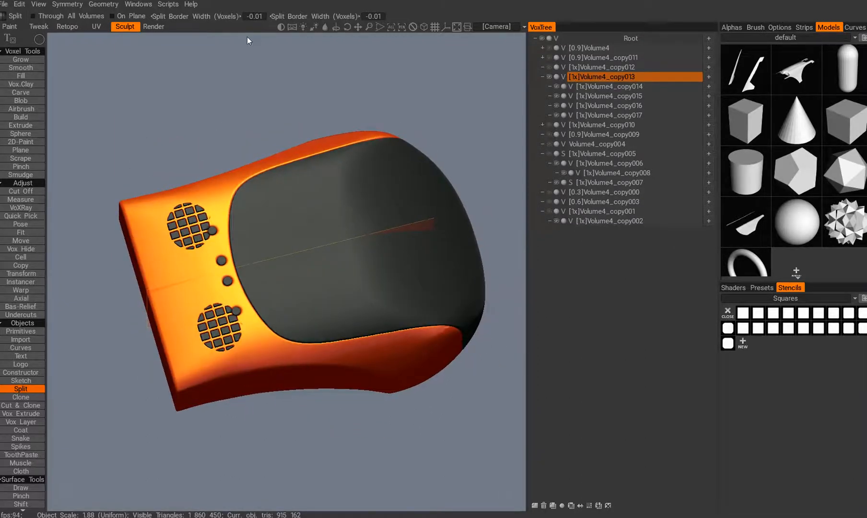
# Undo the split of the round patches of small squares on the shell's flat end
pyautogui.keyDown('alt'); pyautogui.moveTo(294, 268); pyautogui.dragTo(294, 351); pyautogui.keyUp('alt')
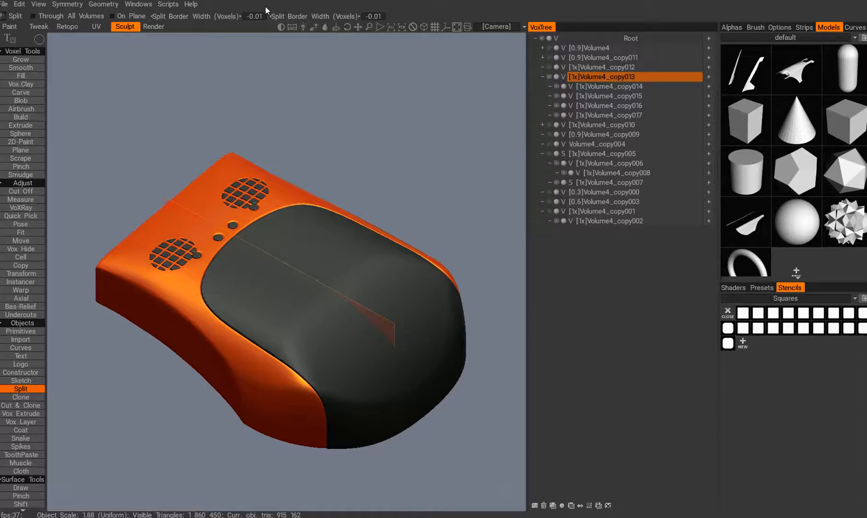
pyautogui.hotkey('ctrl', 'z')
pyautogui.keyDown('alt'); pyautogui.moveTo(261, 323); pyautogui.dragTo(336, 336); pyautogui.keyUp('alt')
# Examine the body with its dark panel, recessed sides and row of round plugs from all around
pyautogui.keyDown('alt'); pyautogui.moveTo(143, 338); pyautogui.dragTo(263, 384); pyautogui.keyUp('alt')
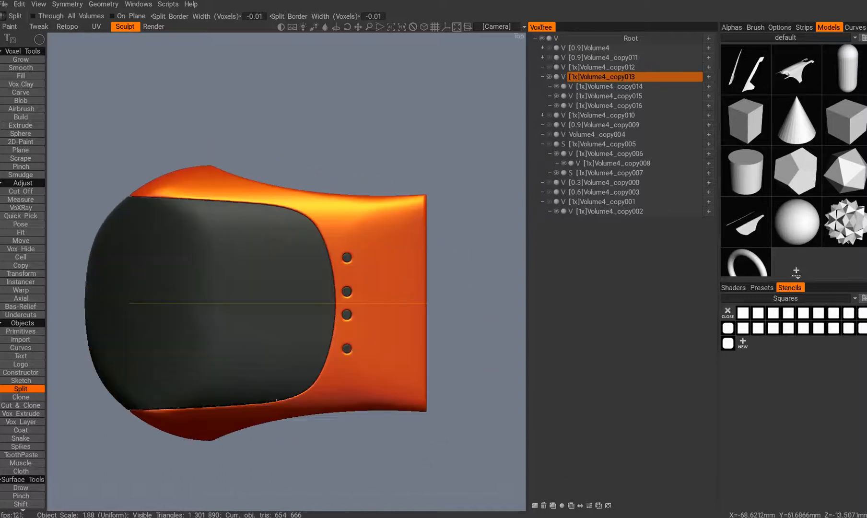
pyautogui.scroll(-2, 252, 358)
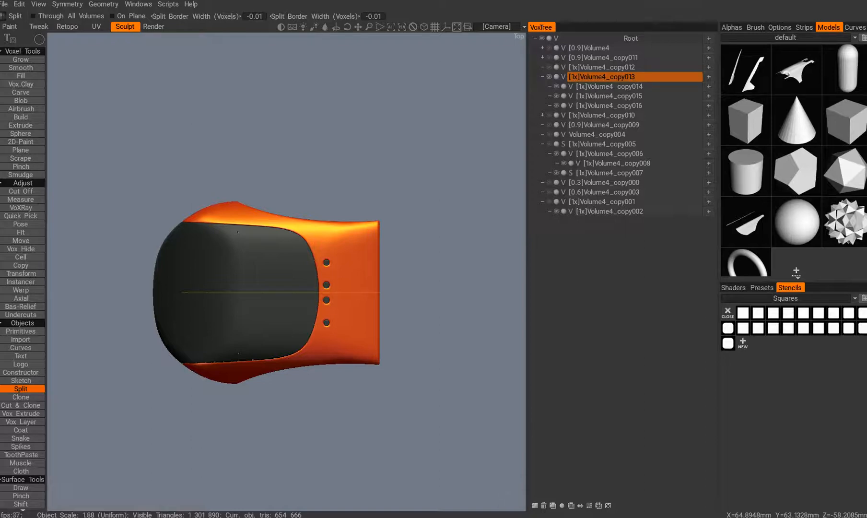
pyautogui.moveTo(299, 336)
pyautogui.keyDown('alt'); pyautogui.mouseDown()
pyautogui.moveTo(292, 315)
pyautogui.moveTo(285, 325)
pyautogui.mouseUp(); pyautogui.keyUp('alt')
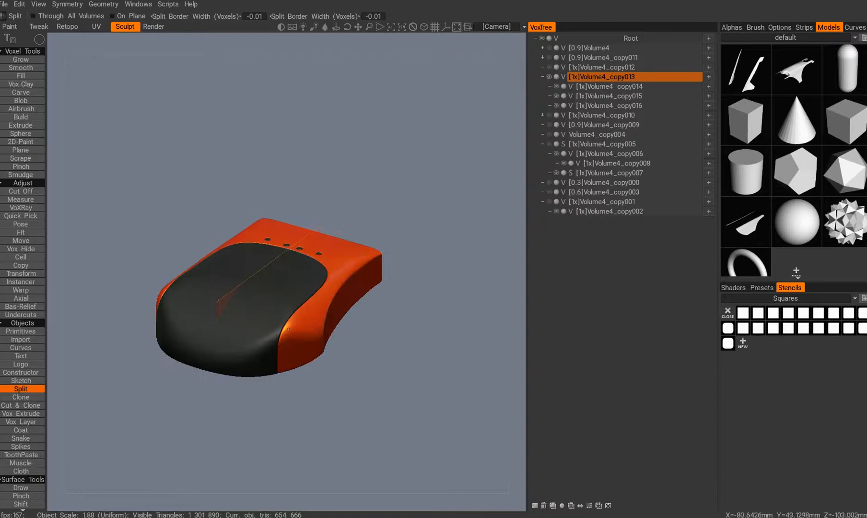
pyautogui.scroll(2, 284, 323)
pyautogui.keyDown('alt'); pyautogui.moveTo(220, 340); pyautogui.dragTo(236, 244); pyautogui.keyUp('alt')
pyautogui.keyDown('alt'); pyautogui.moveTo(298, 324); pyautogui.dragTo(290, 185); pyautogui.keyUp('alt')
pyautogui.keyDown('alt'); pyautogui.moveTo(280, 378); pyautogui.dragTo(317, 307); pyautogui.keyUp('alt')
pyautogui.keyDown('alt'); pyautogui.moveTo(343, 270); pyautogui.dragTo(268, 356); pyautogui.keyUp('alt')
pyautogui.keyDown('alt'); pyautogui.moveTo(277, 306); pyautogui.dragTo(217, 281); pyautogui.keyUp('alt')
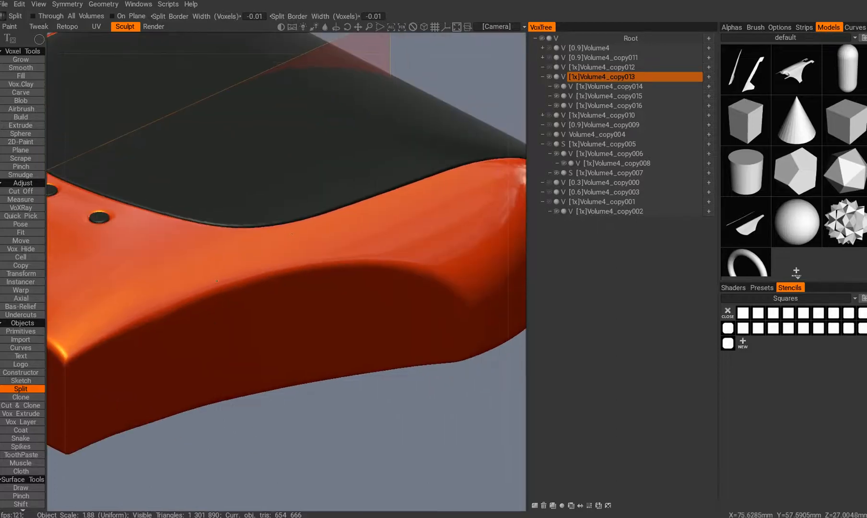
pyautogui.keyDown('alt'); pyautogui.moveTo(354, 329); pyautogui.dragTo(276, 331); pyautogui.keyUp('alt')
pyautogui.keyDown('alt'); pyautogui.moveTo(232, 294); pyautogui.dragTo(287, 348); pyautogui.keyUp('alt')
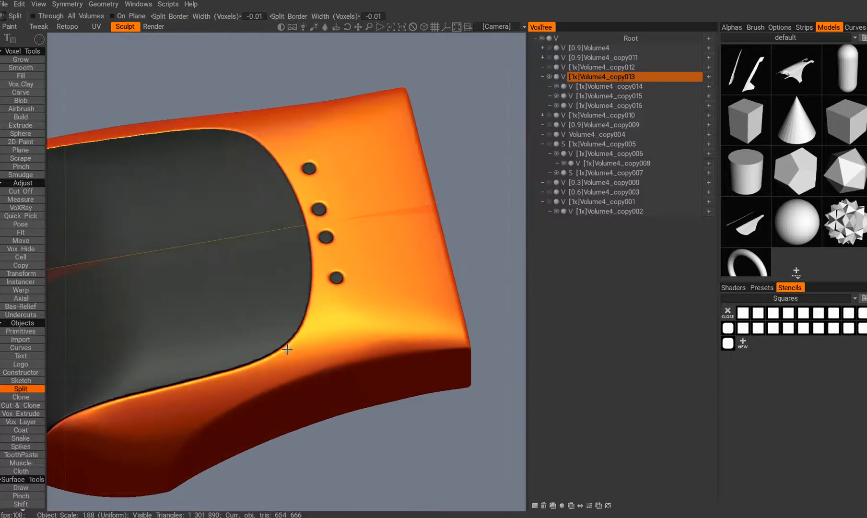
pyautogui.keyDown('alt'); pyautogui.moveTo(286, 349); pyautogui.dragTo(259, 362, button='right'); pyautogui.keyUp('alt')
pyautogui.keyDown('alt'); pyautogui.moveTo(259, 362); pyautogui.dragTo(246, 340); pyautogui.keyUp('alt')
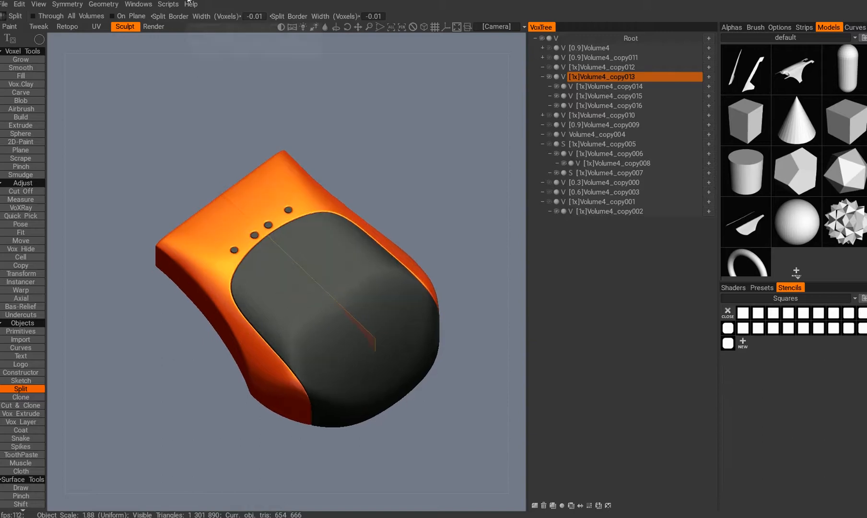